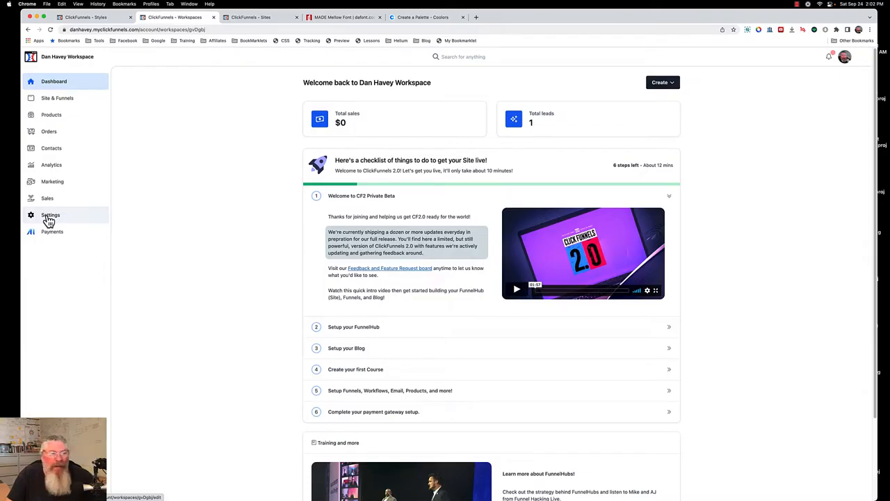
Step: Create a new style named "Demo Test Style" in the workspace's style settings
left_click(48, 220)
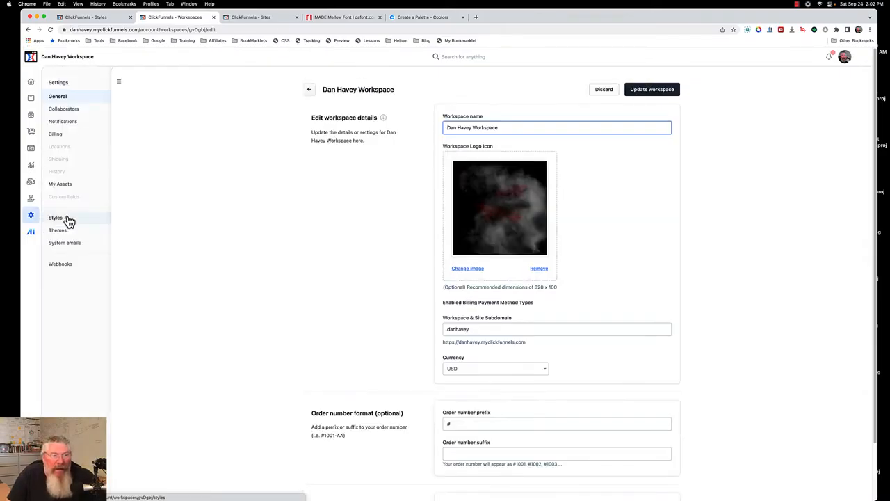
left_click(57, 223)
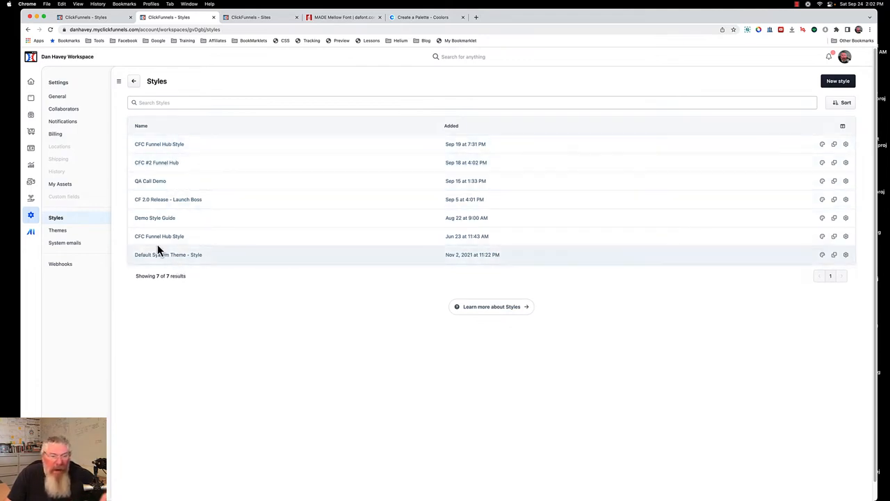
left_click(837, 85)
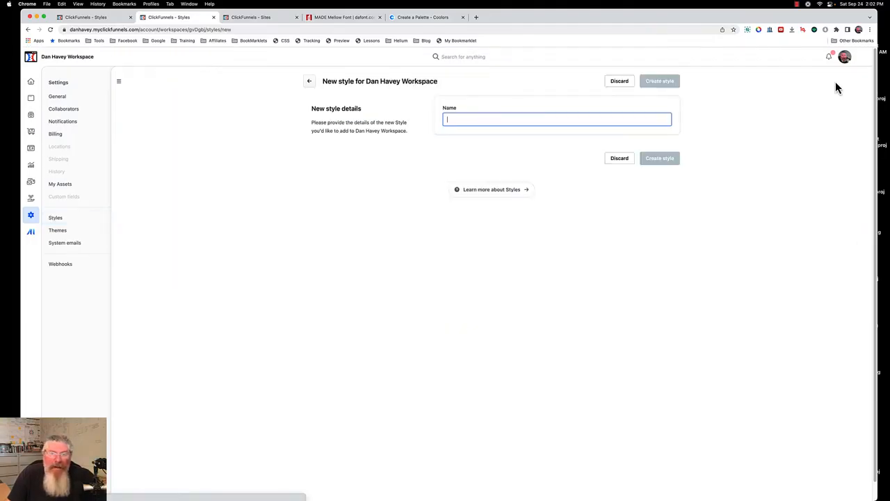
left_click(561, 119)
type("De")
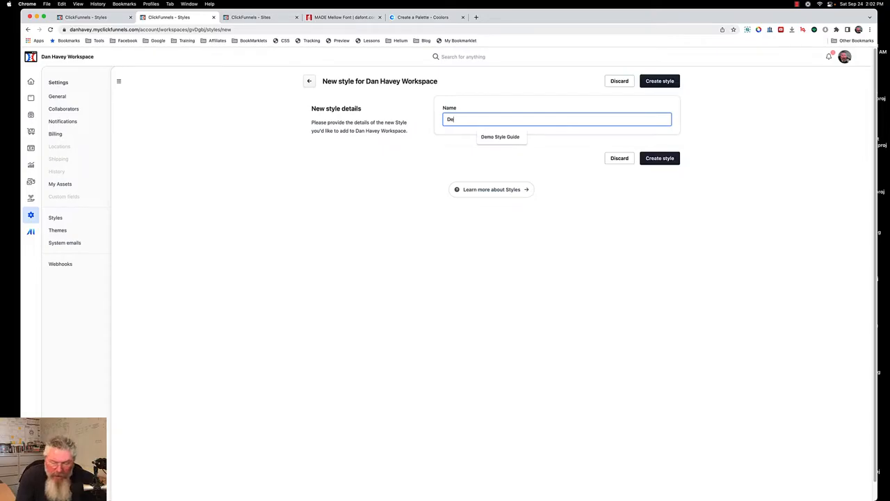
type("mo Test ")
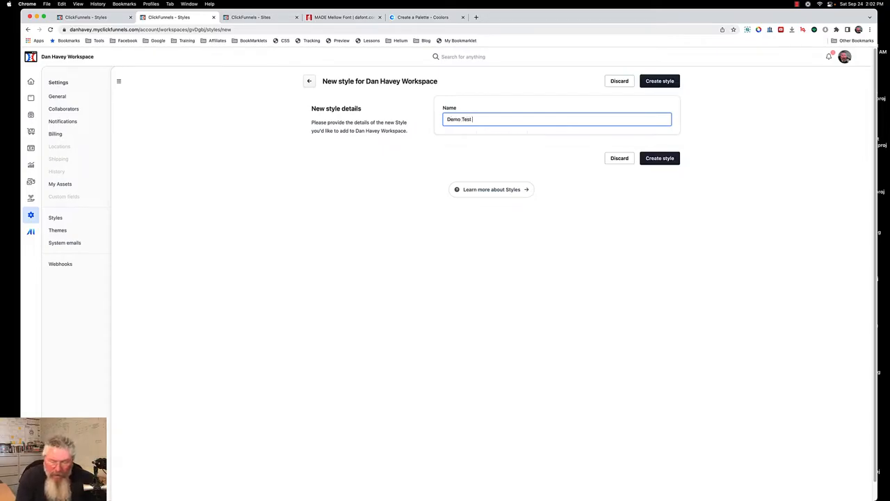
type("Style")
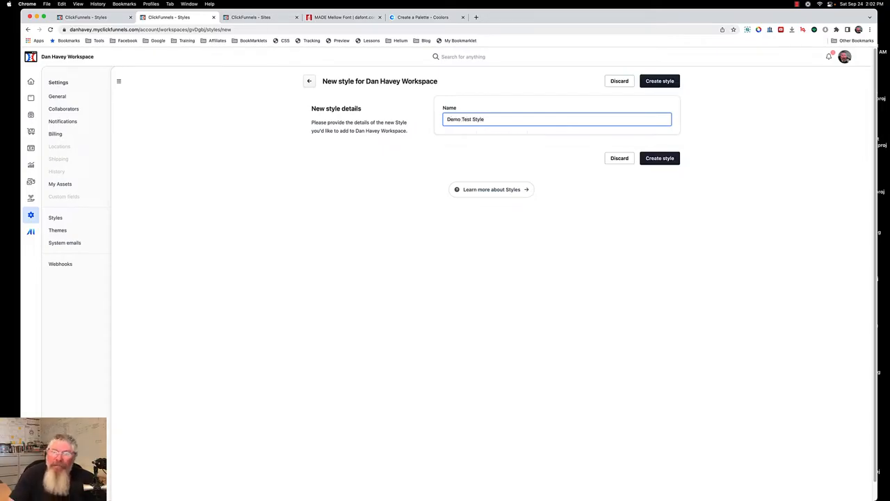
left_click(664, 160)
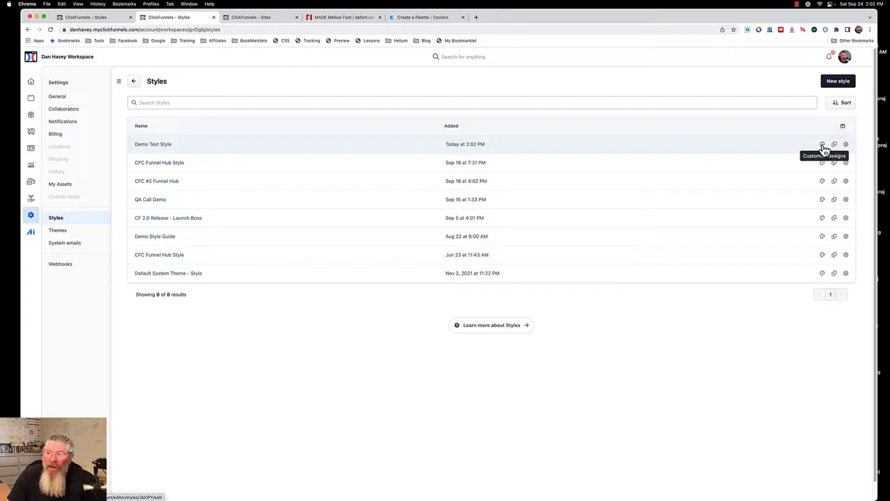
Step: Open Demo Test Style for design customization and examine its sample headings, color sections, shadows, borders and buttons
left_click(822, 145)
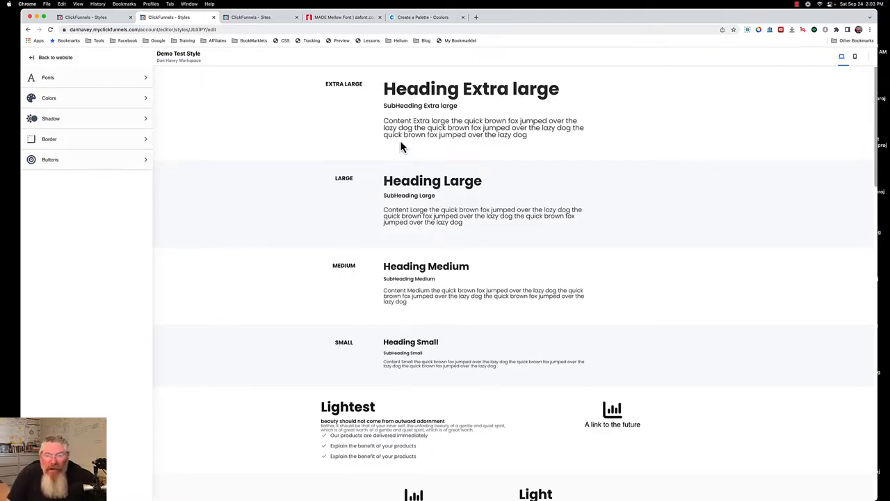
scroll(402, 145, "down", 8)
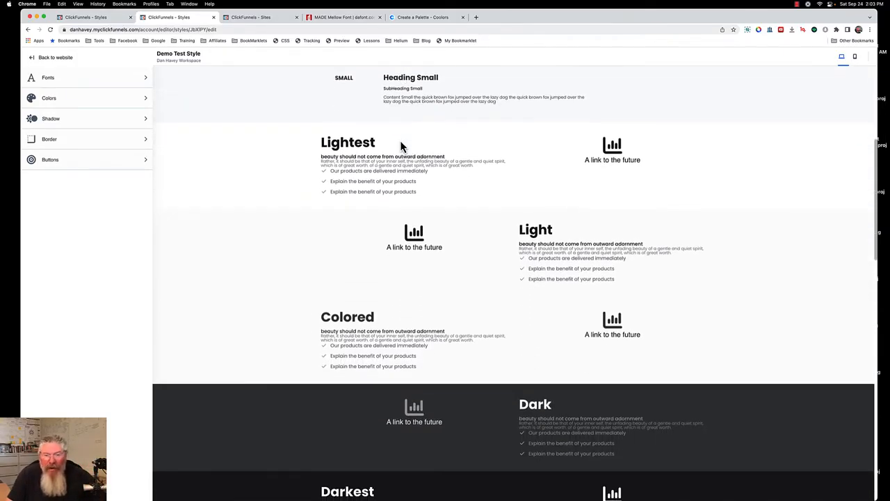
scroll(401, 144, "up", 9)
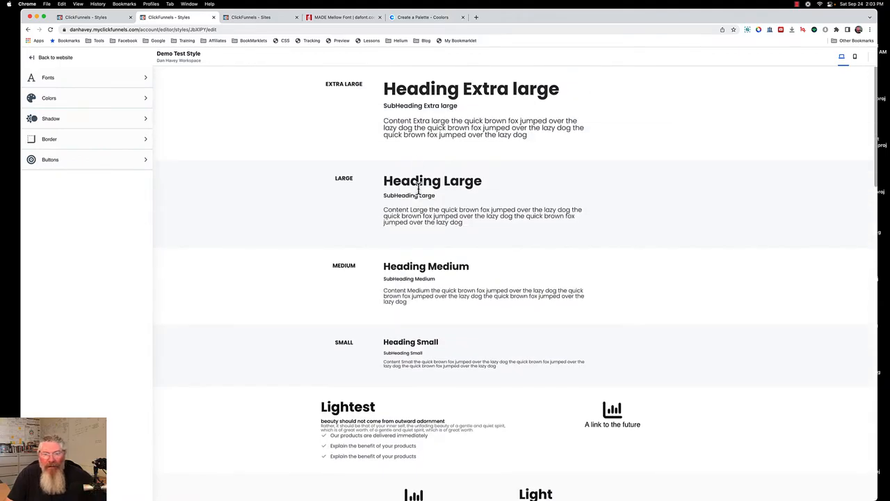
scroll(419, 185, "down", 7)
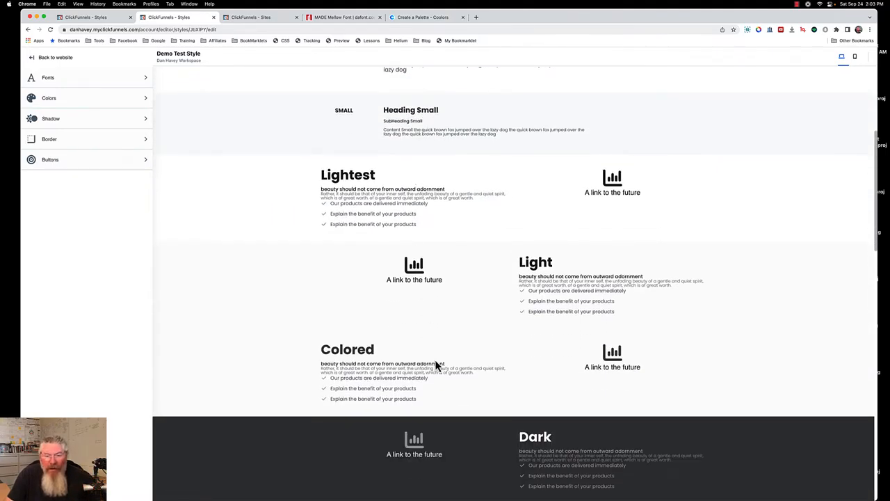
scroll(436, 365, "down", 7)
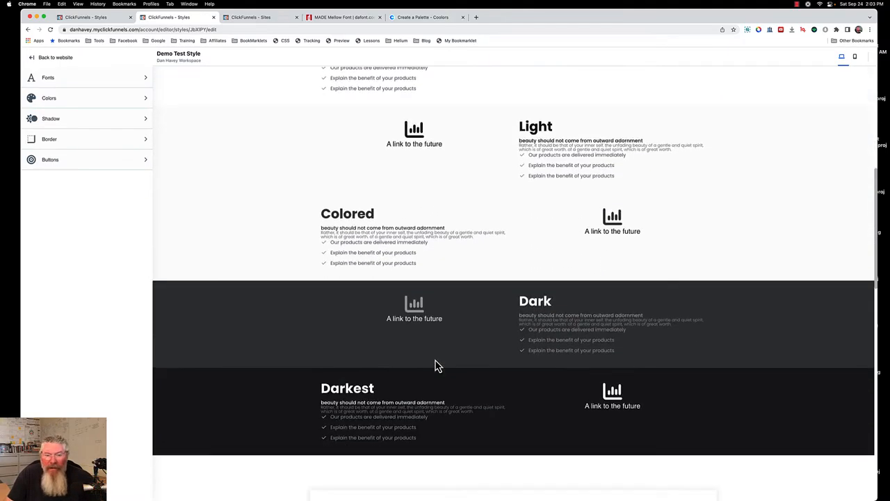
scroll(434, 359, "down", 12)
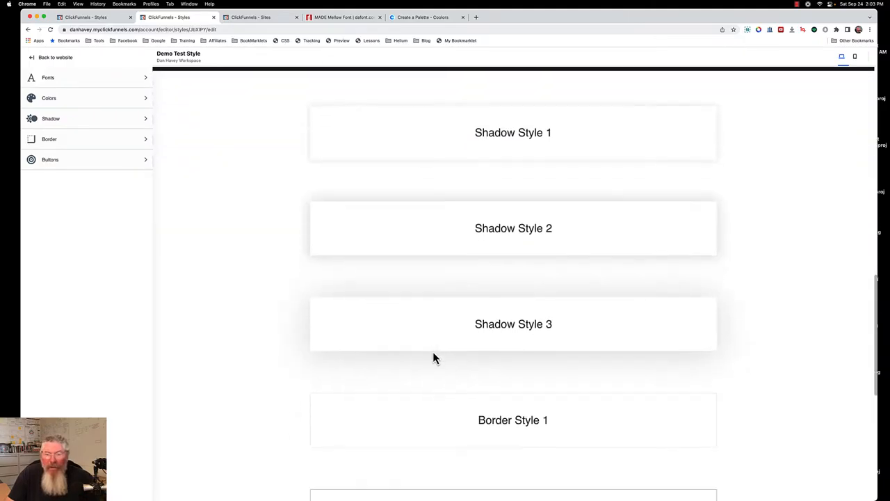
scroll(434, 358, "down", 8)
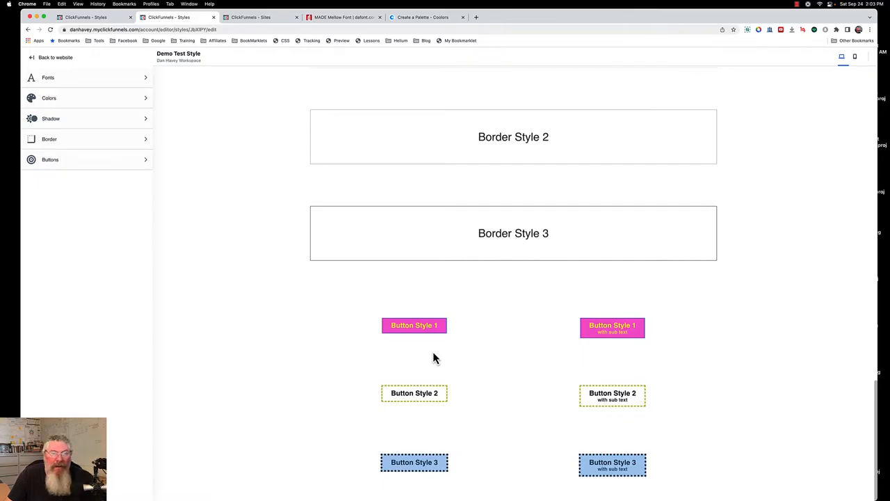
scroll(433, 357, "up", 20)
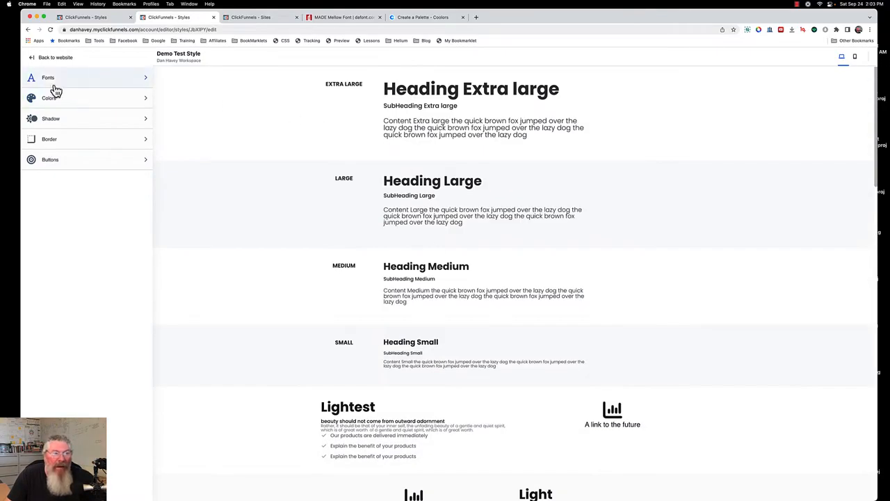
Step: Set the style's desktop and mobile base font sizes to 10 px and return to the desktop preview
left_click(54, 80)
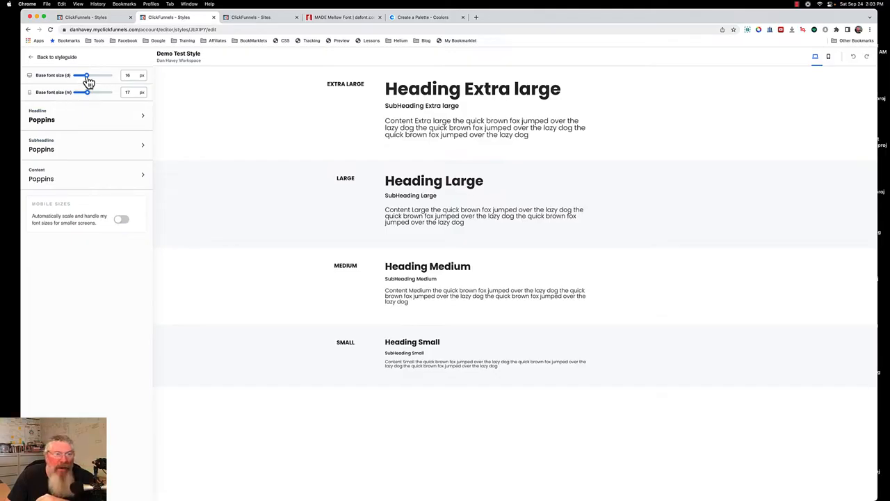
left_click_drag(87, 78, 83, 96)
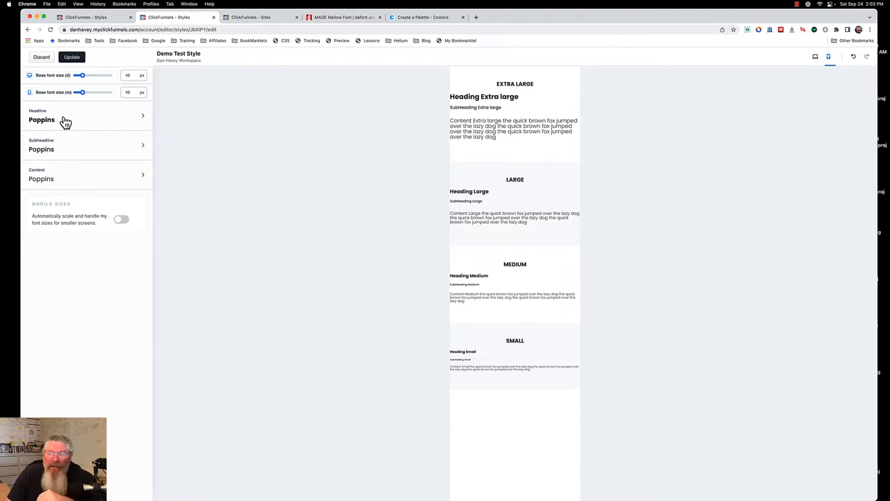
left_click(816, 60)
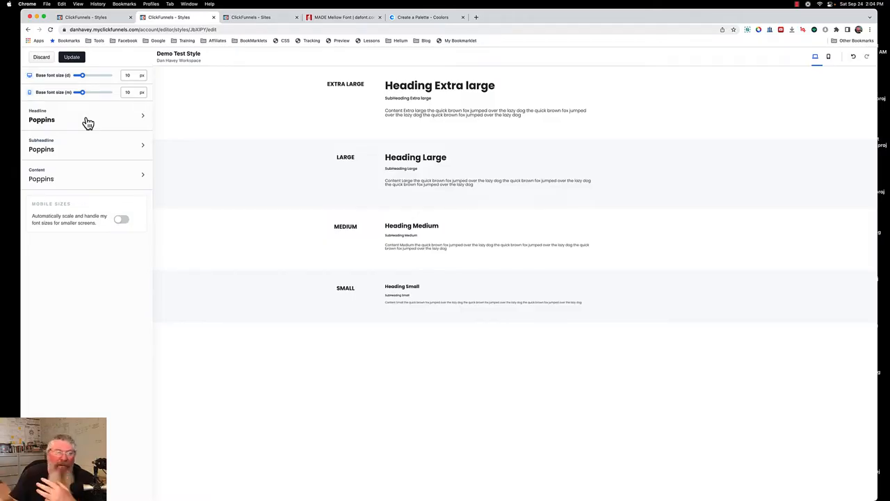
Step: Browse the font categories for the headline, choose the serif font Merriweather and check its available weights
left_click(44, 120)
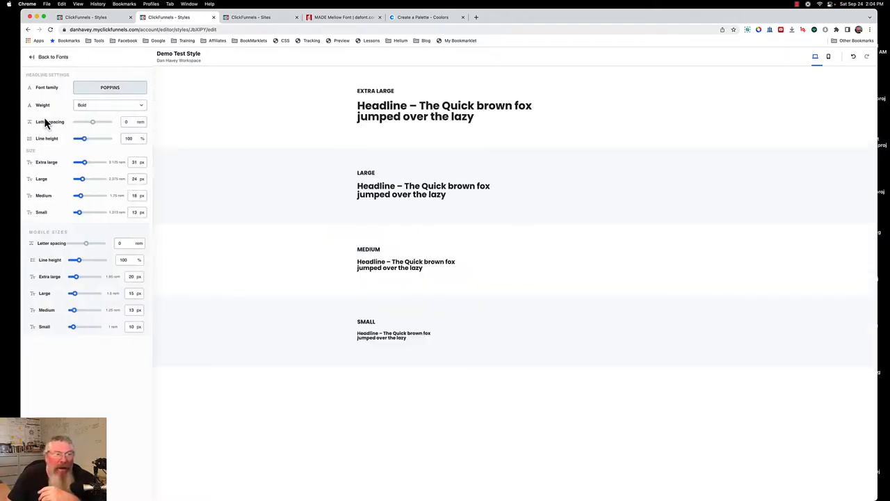
left_click(109, 91)
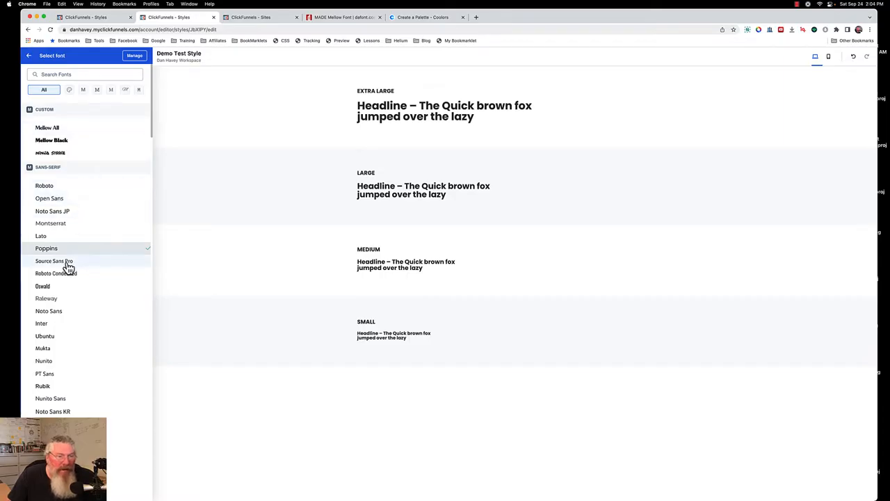
scroll(65, 401, "down", 10)
scroll(67, 403, "down", 15)
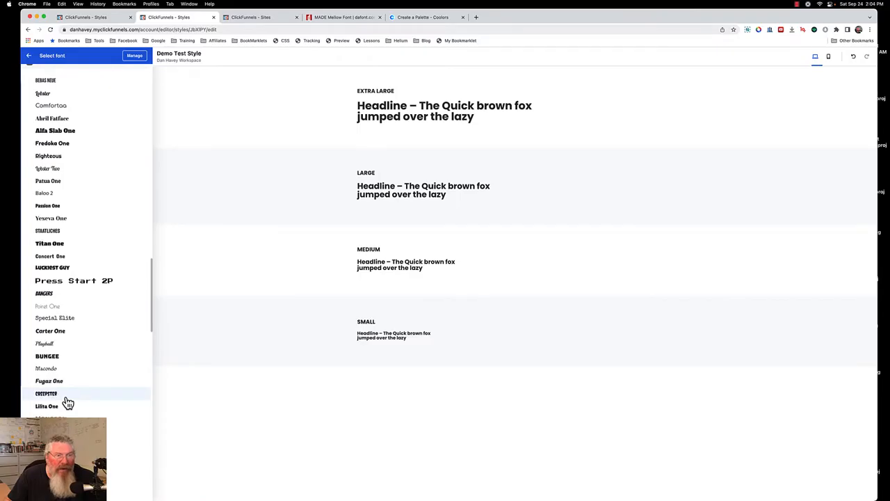
scroll(65, 401, "up", 20)
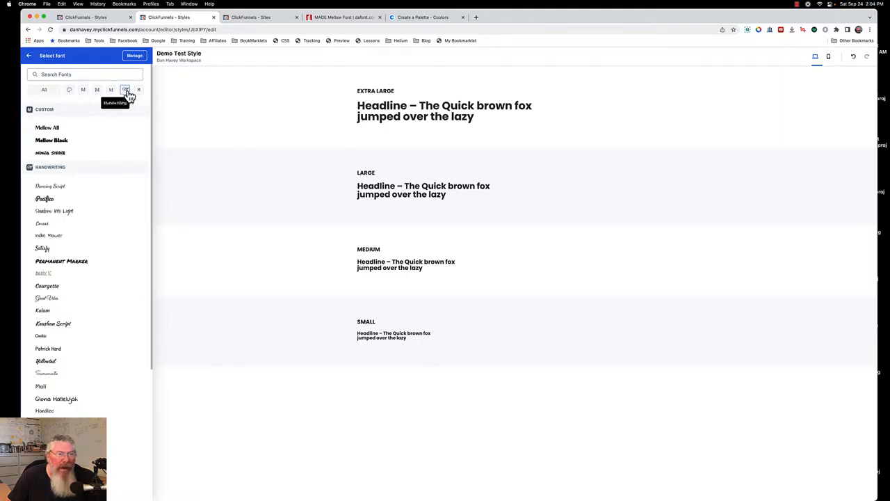
left_click(111, 93)
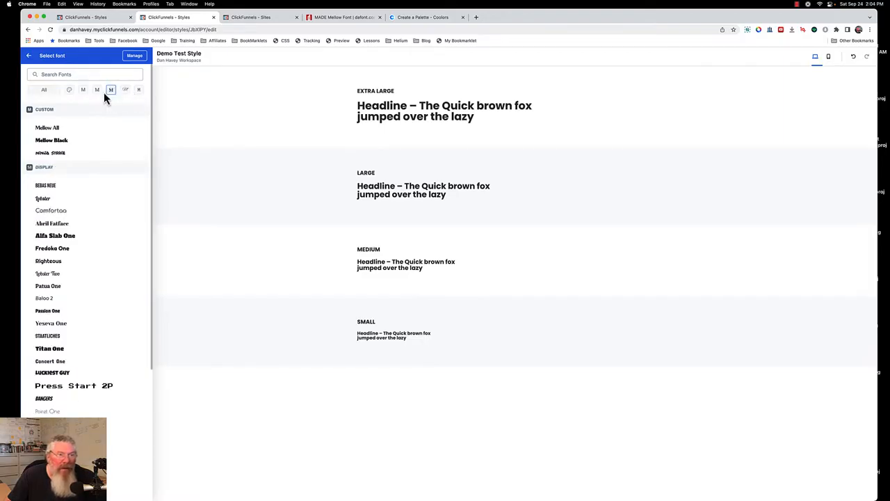
left_click(97, 91)
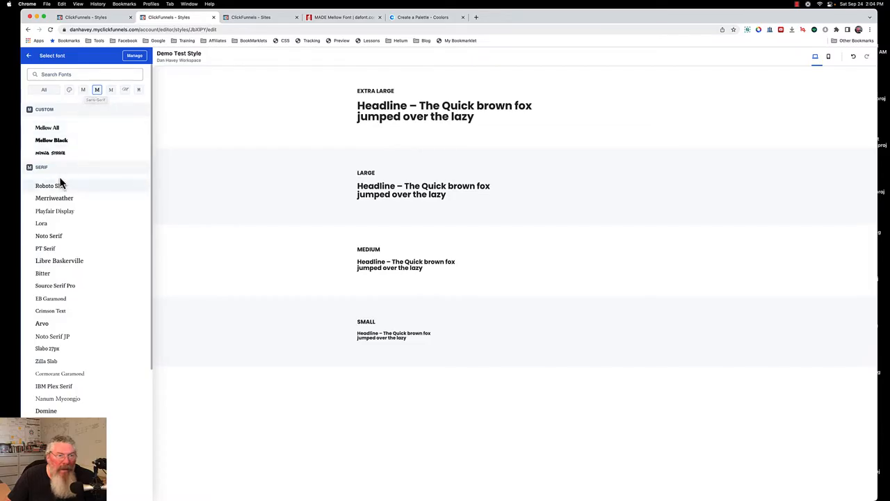
left_click(60, 200)
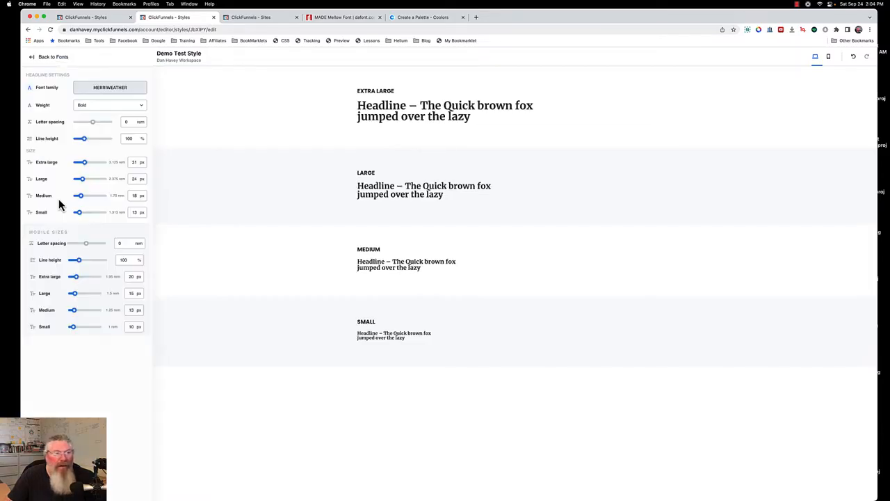
left_click(105, 113)
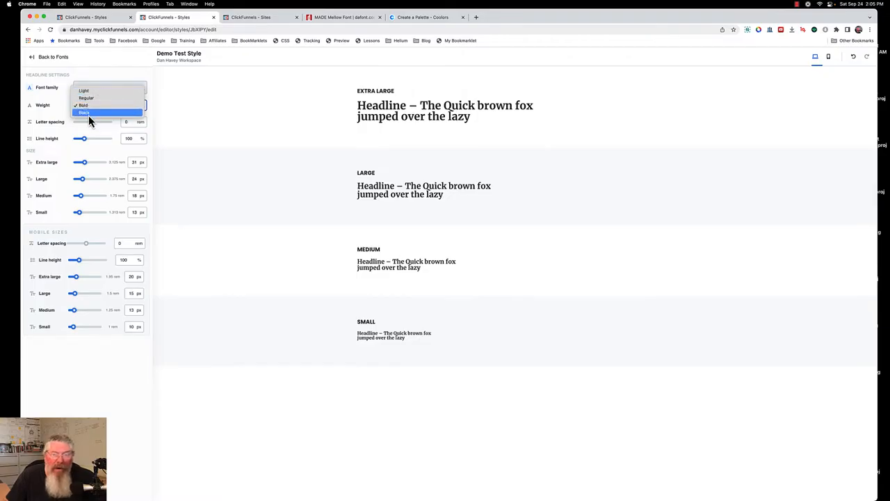
left_click(64, 101)
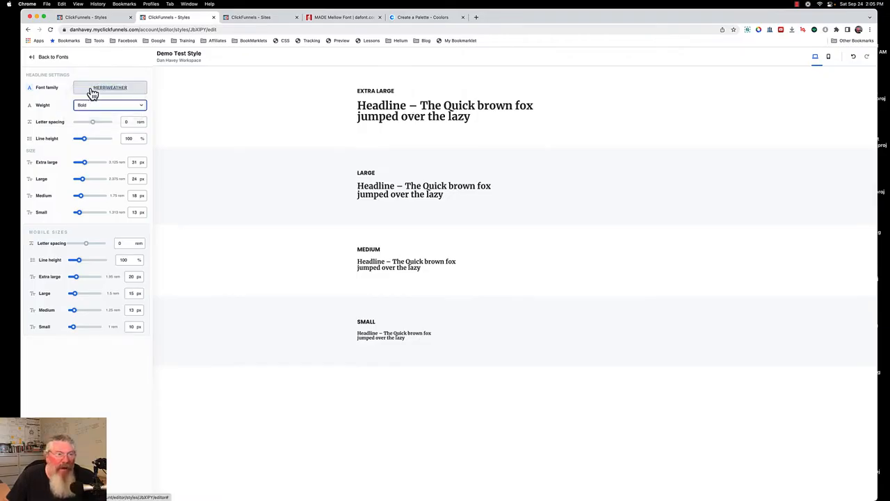
Step: Set the headline font family to Montserrat with the Bold weight and return to the font overview
left_click(90, 89)
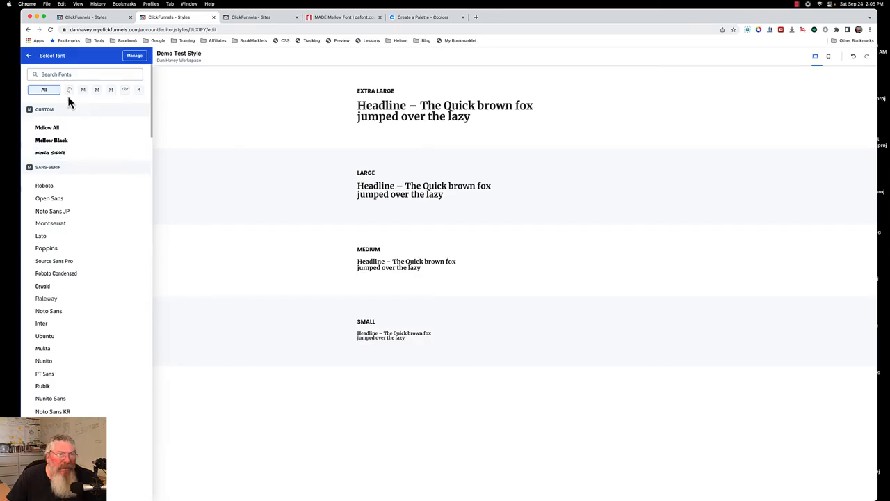
left_click(54, 223)
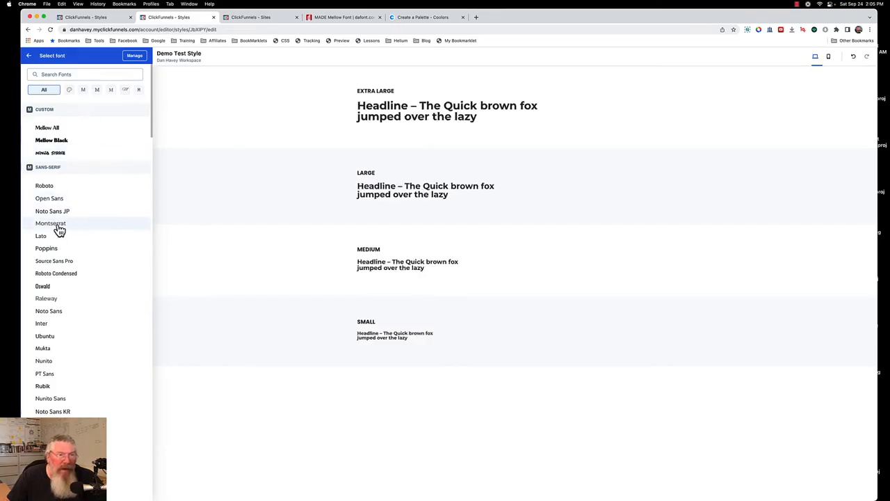
left_click(104, 105)
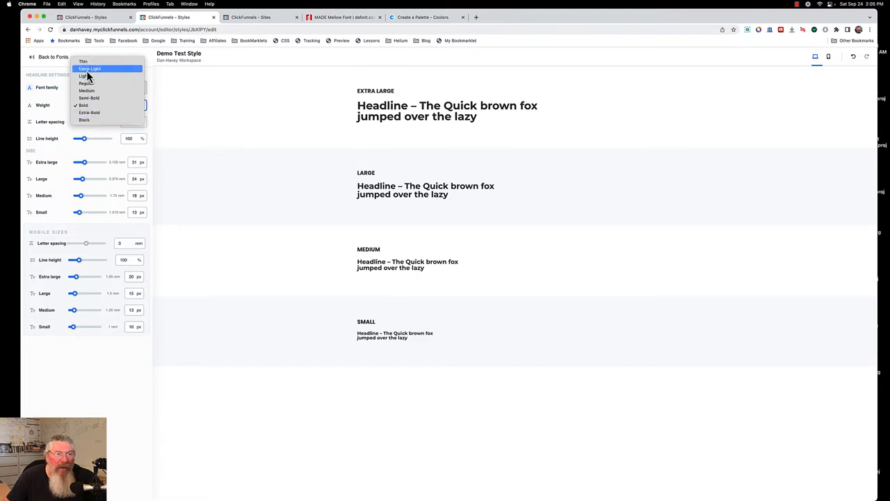
left_click(87, 106)
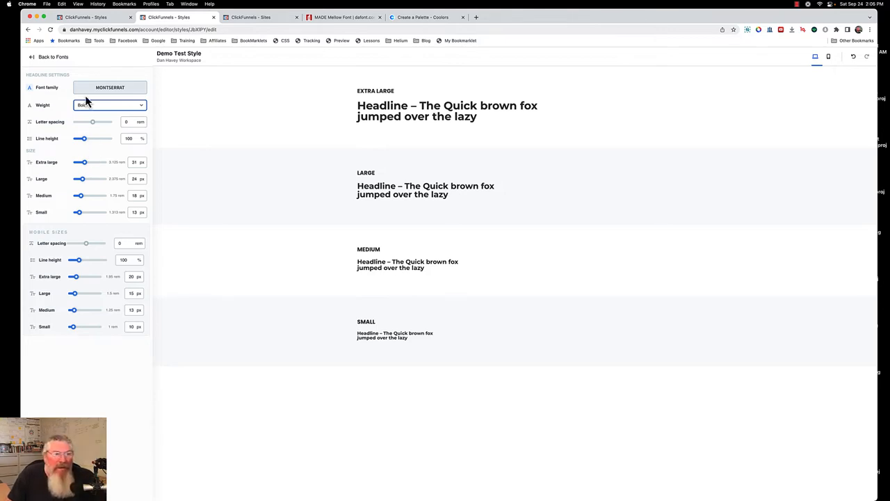
left_click(56, 59)
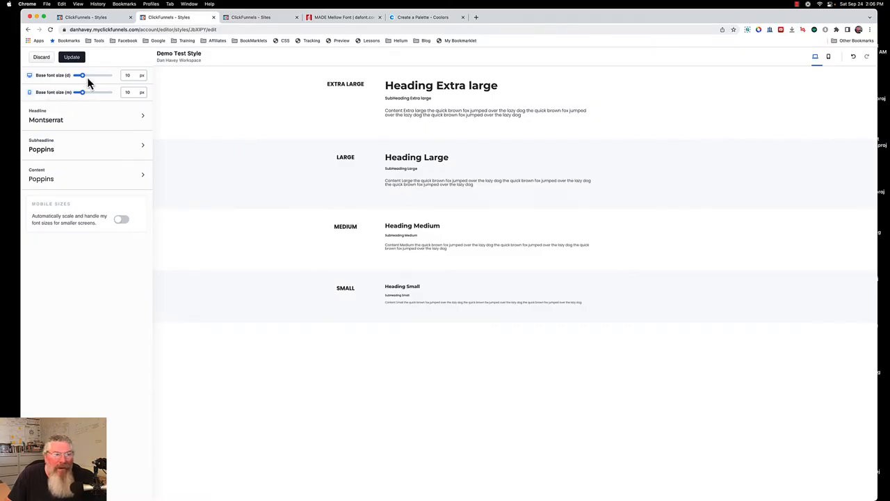
Step: Set the headline's desktop Extra large size to 36 px and return to the font overview
left_click(48, 117)
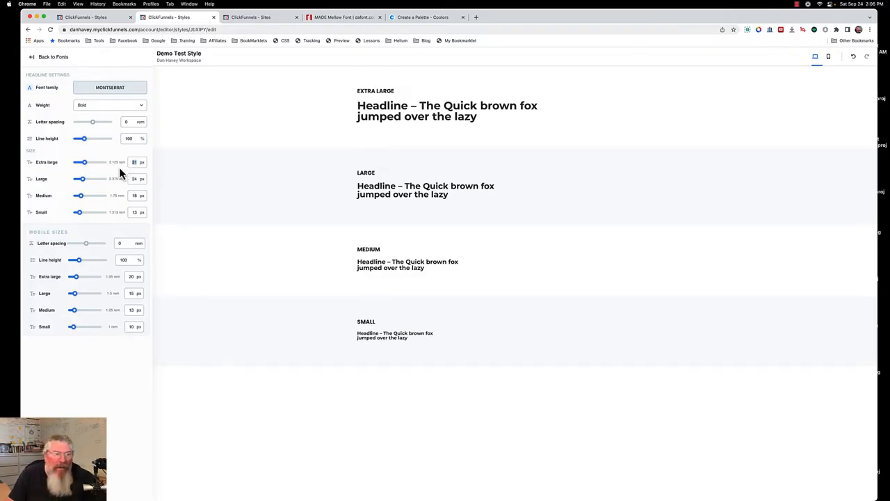
left_click(138, 165)
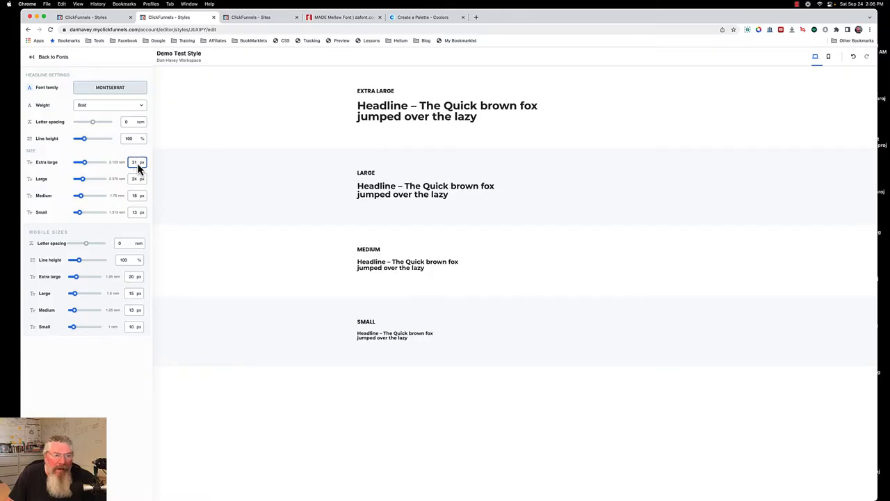
key("BackSpace")
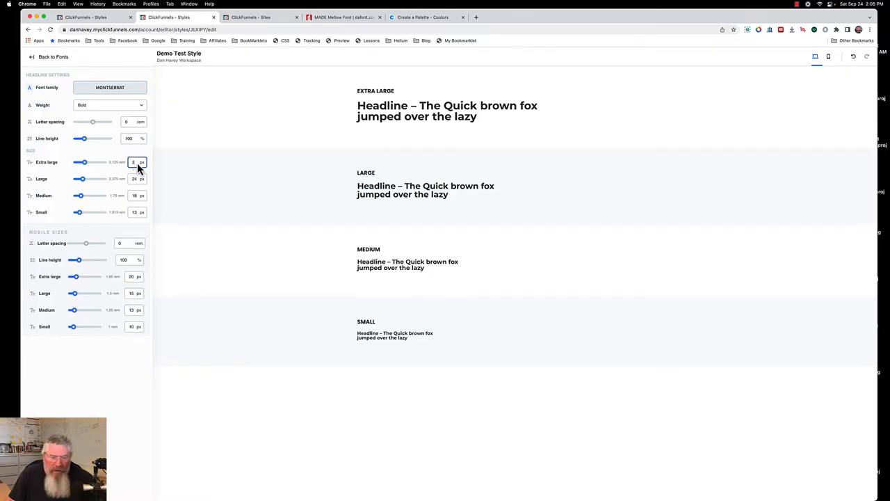
type("6")
left_click(116, 175)
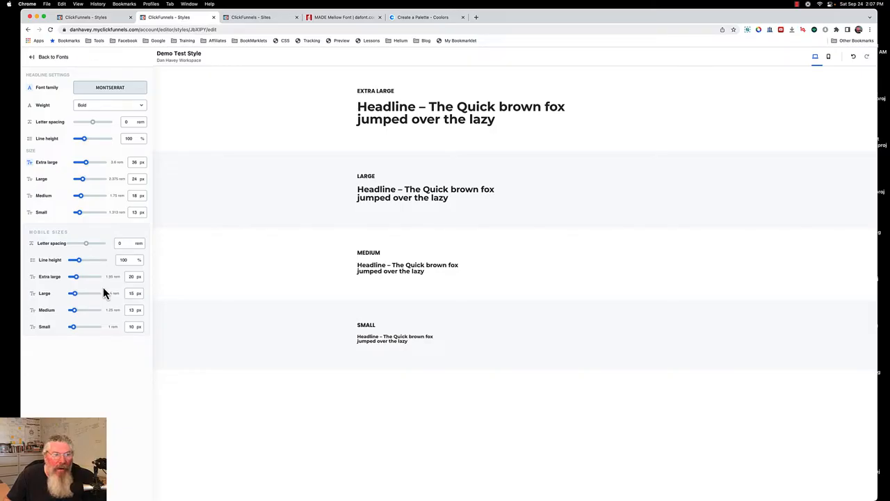
left_click(46, 58)
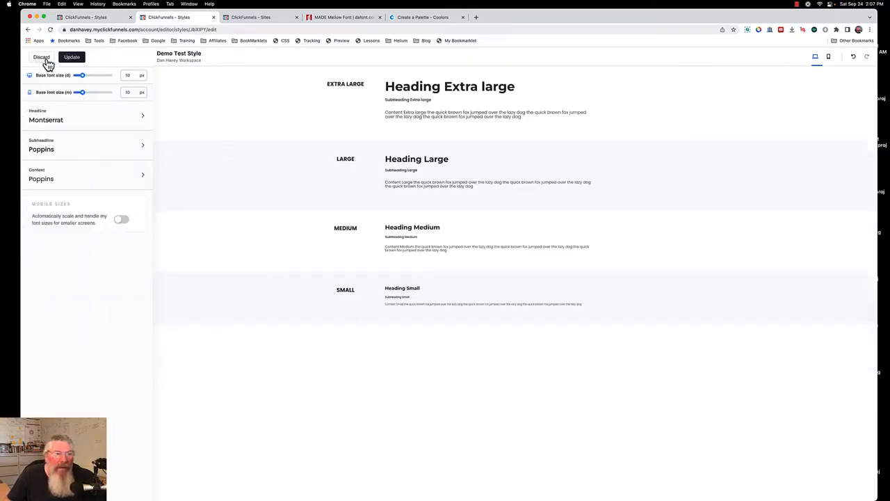
Step: Set the subheadline font family to the serif font Merriweather with the Regular weight
left_click(50, 155)
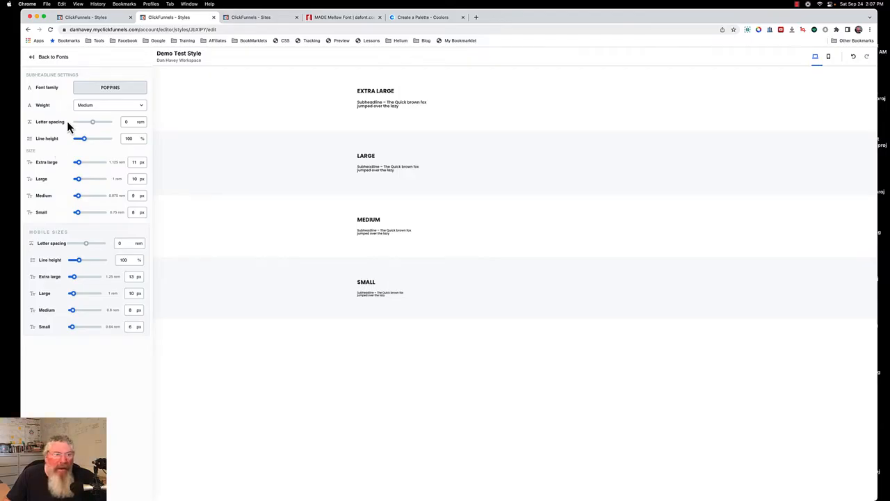
left_click(104, 93)
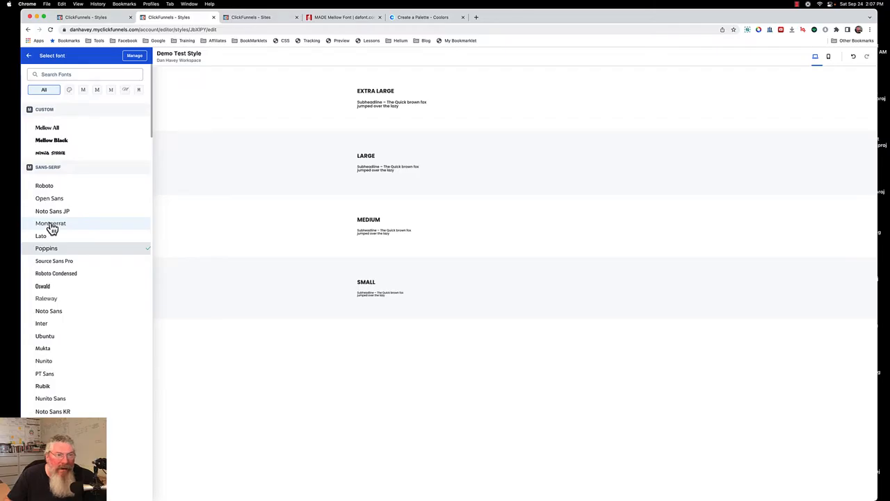
left_click(97, 90)
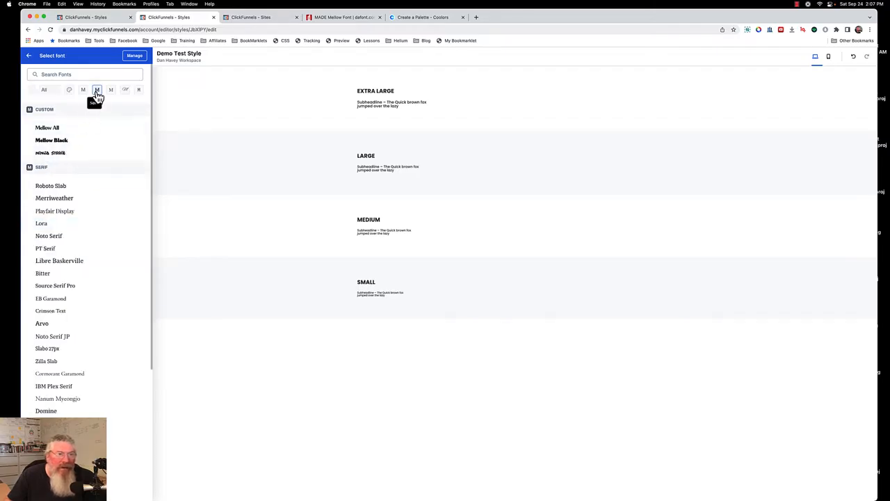
left_click(55, 198)
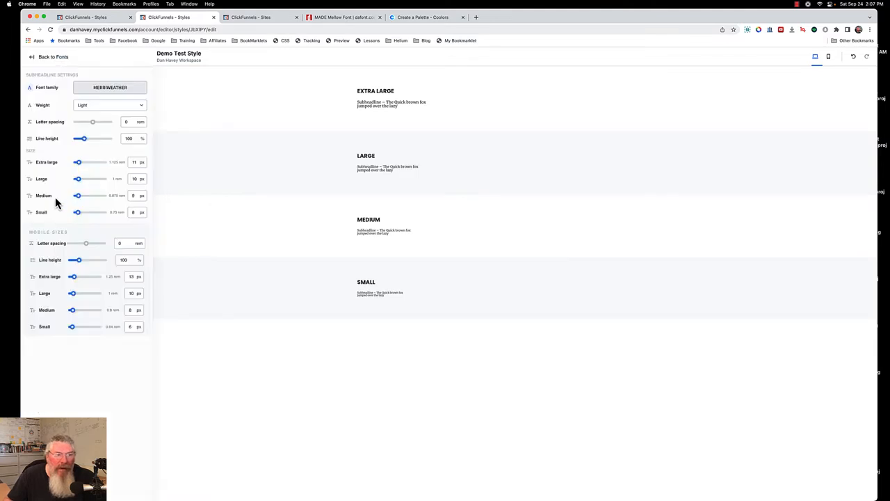
left_click(95, 105)
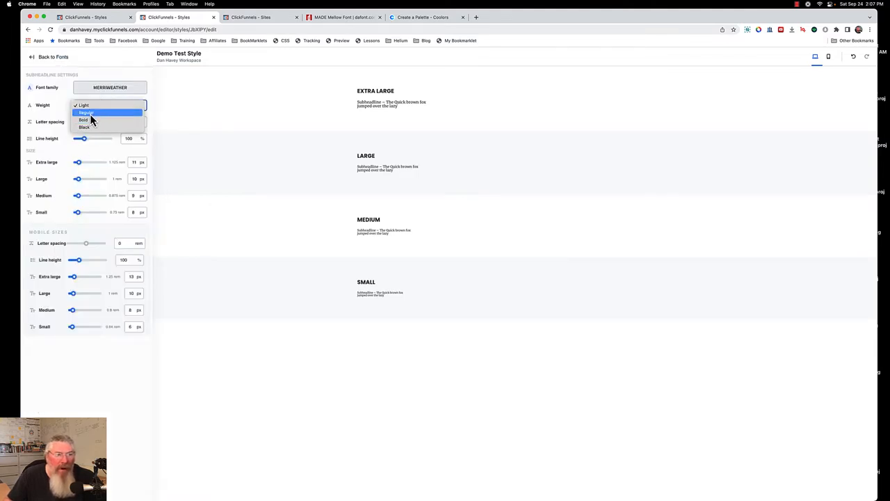
left_click(88, 112)
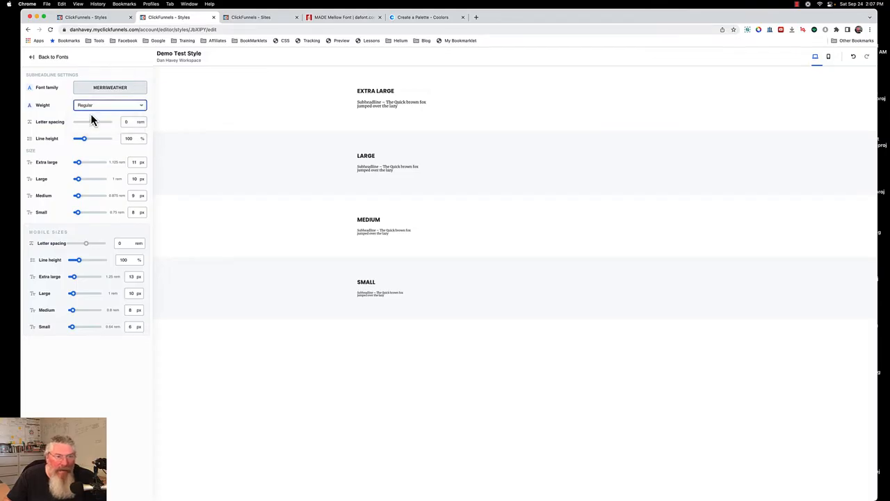
Step: Set the subheadline's desktop Extra large size to 24 px and return to the font overview
left_click(136, 162)
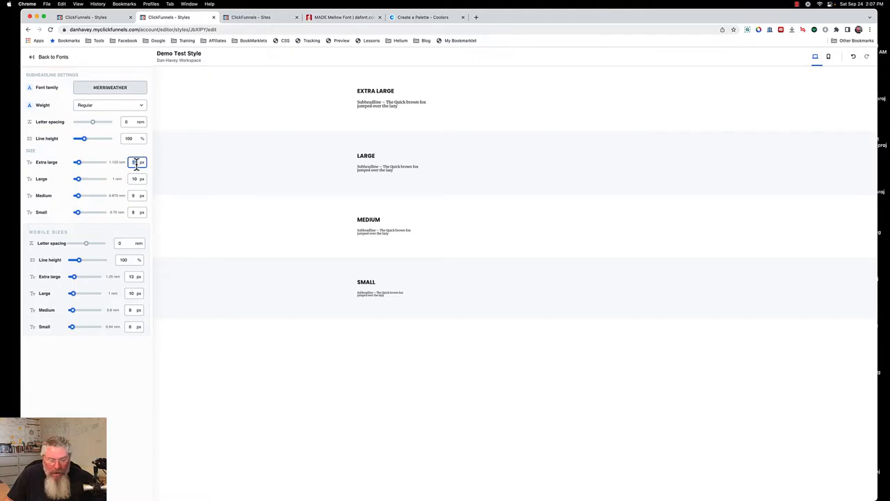
type("24")
left_click(117, 177)
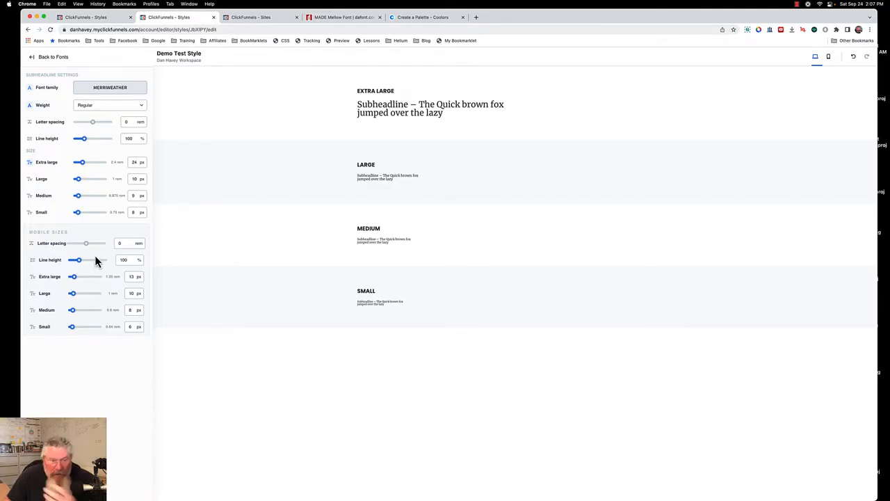
left_click(56, 57)
Step: Set the content font family to the serif font Merriweather
left_click(43, 180)
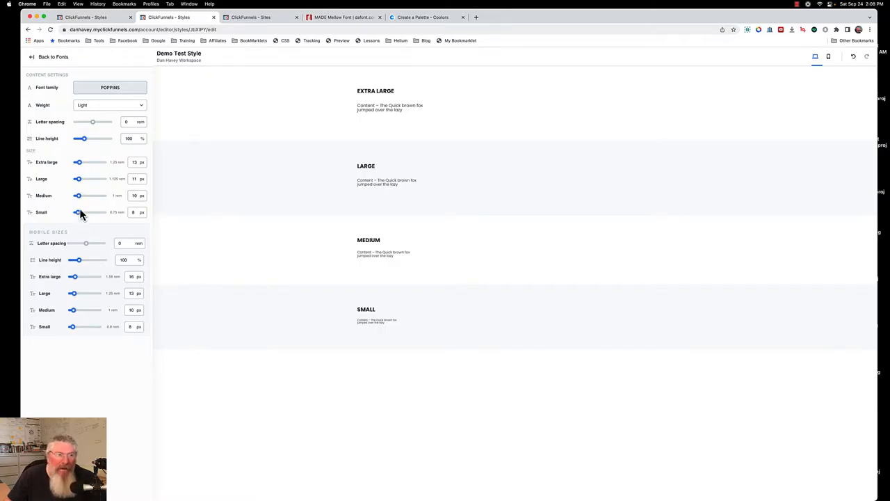
left_click(101, 91)
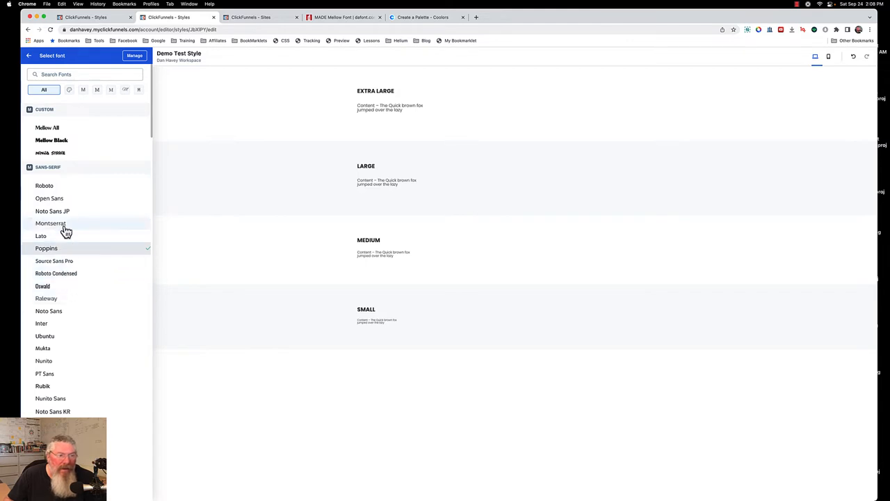
left_click(97, 92)
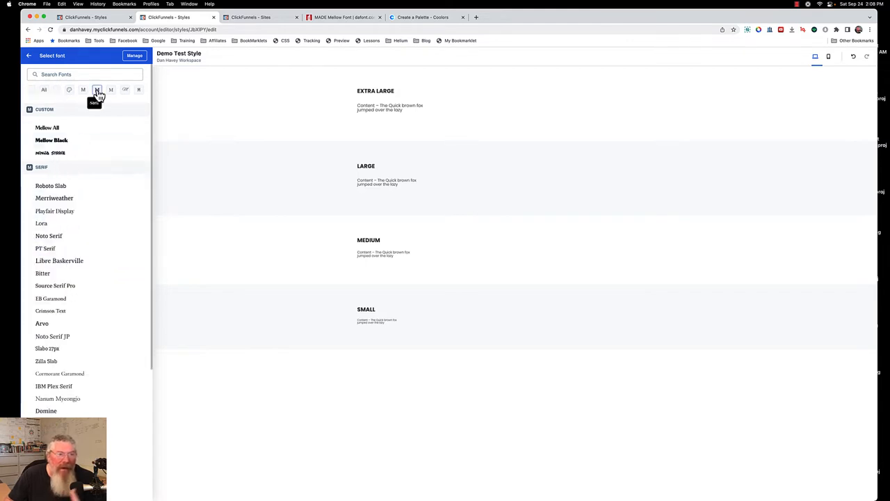
left_click(69, 200)
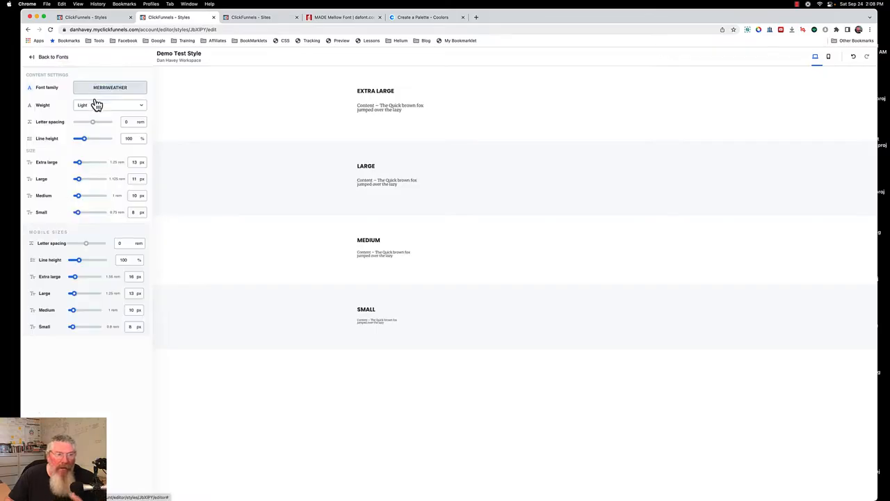
Step: Set the content text's desktop Extra large size to 14 px and its weight to Regular
left_click(135, 162)
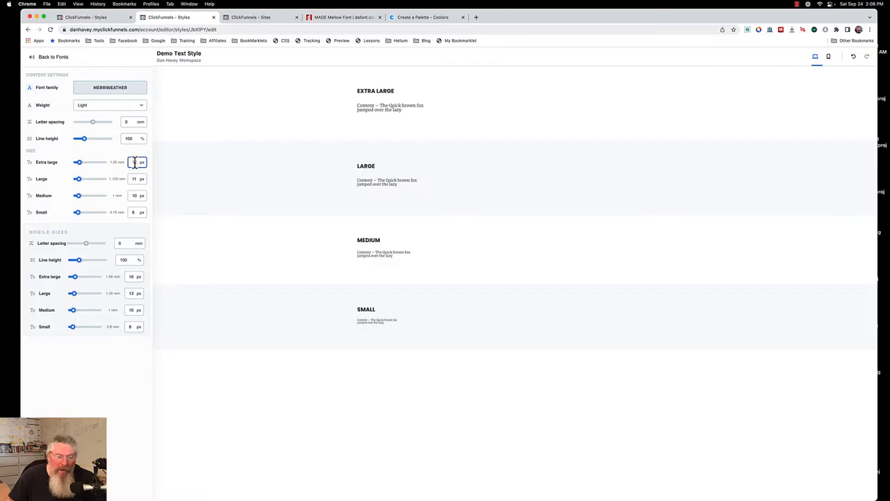
key("BackSpace")
type("4")
left_click(116, 173)
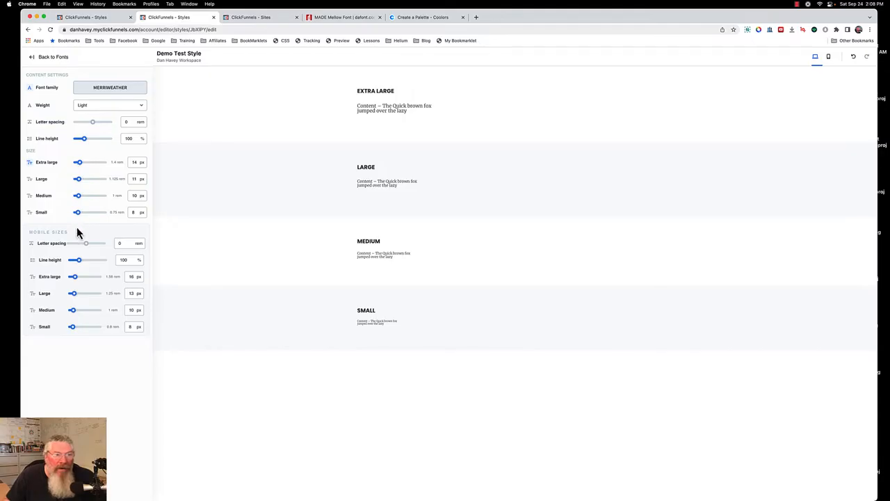
left_click(92, 105)
left_click(93, 114)
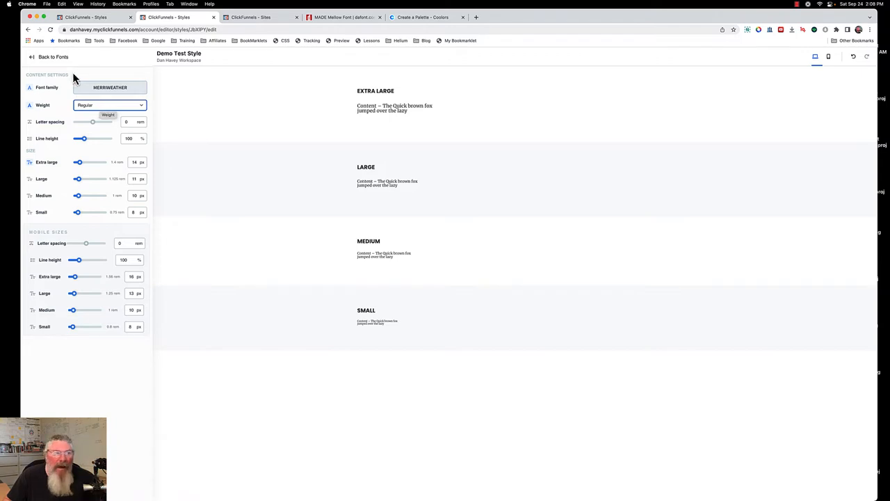
Step: Save the font changes to Demo Test Style and return to its style guide
left_click(52, 59)
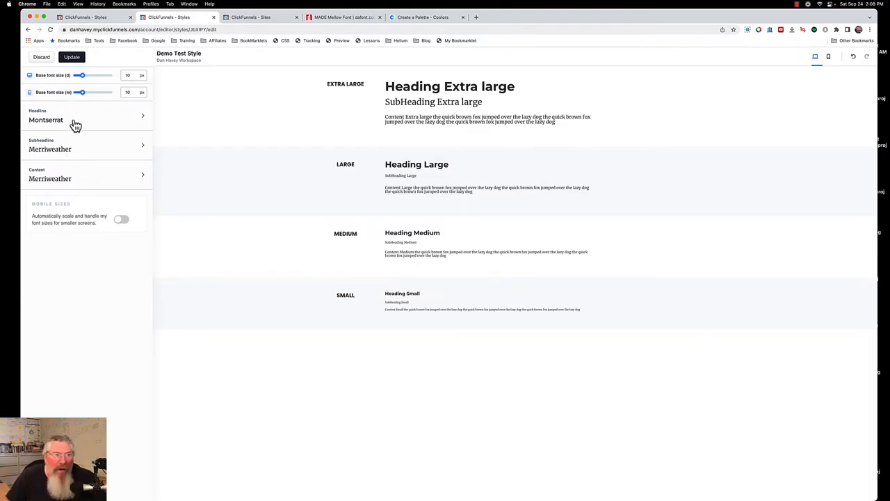
left_click(72, 58)
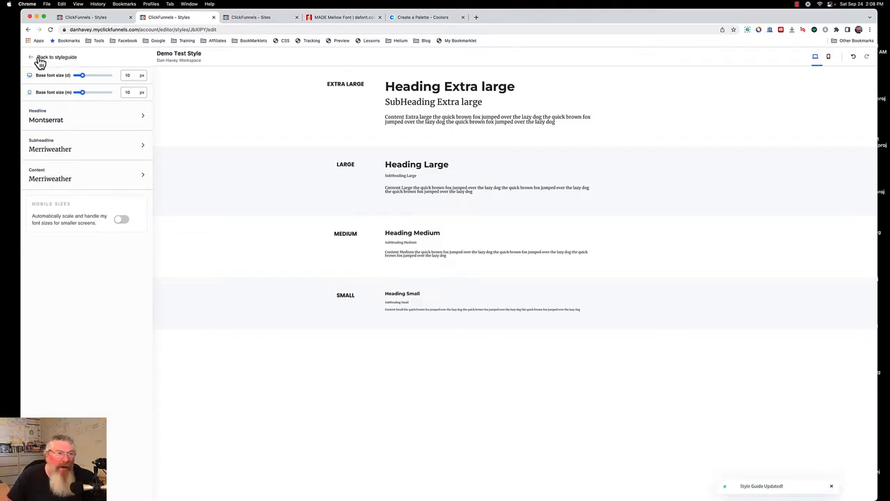
left_click(39, 60)
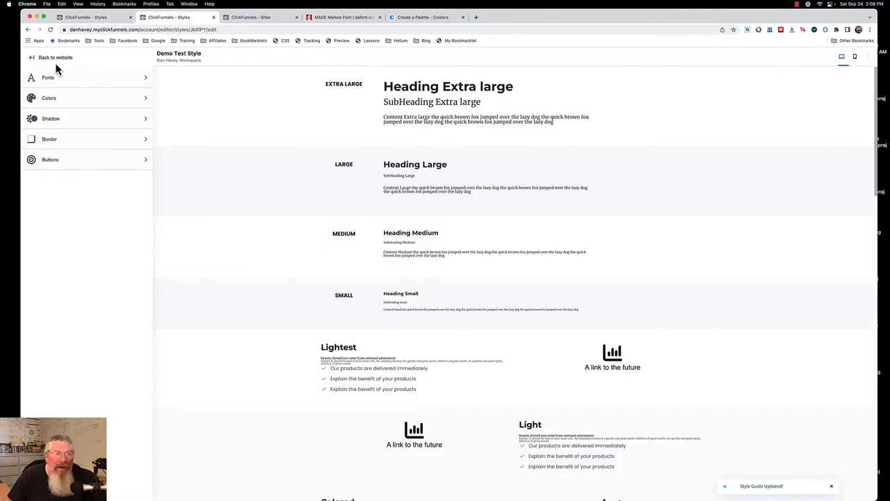
Step: Examine Demo Test Style's theme and section colors, and switch to Coolors to view the generated color palette
left_click(49, 98)
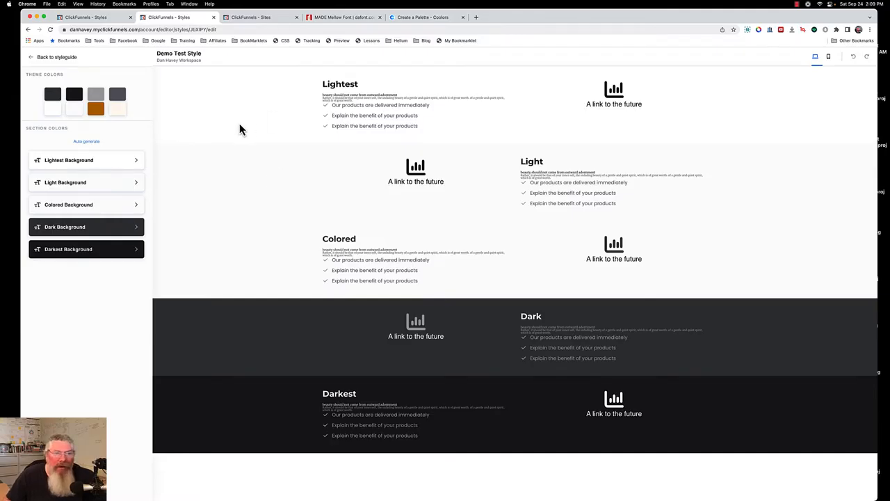
left_click(426, 19)
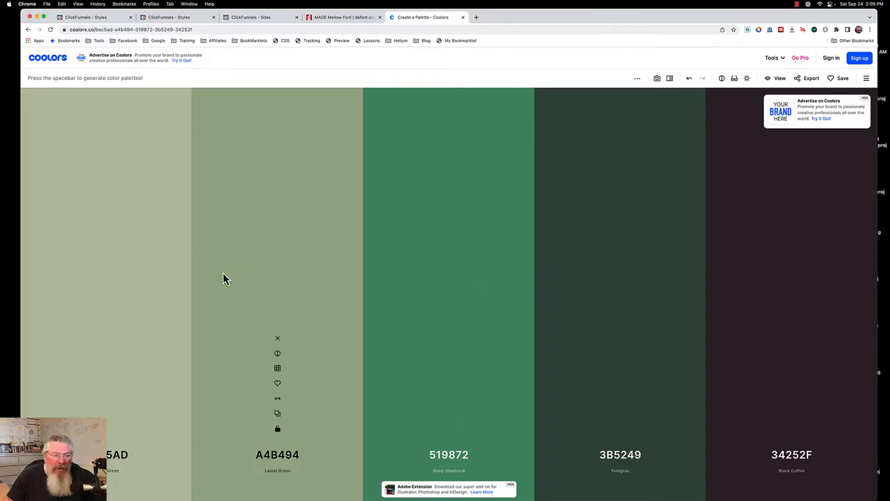
Step: Switch to CFC Funnel Hub Style in ClickFunnels and examine its theme colors and the Lightest Background color settings
left_click(96, 19)
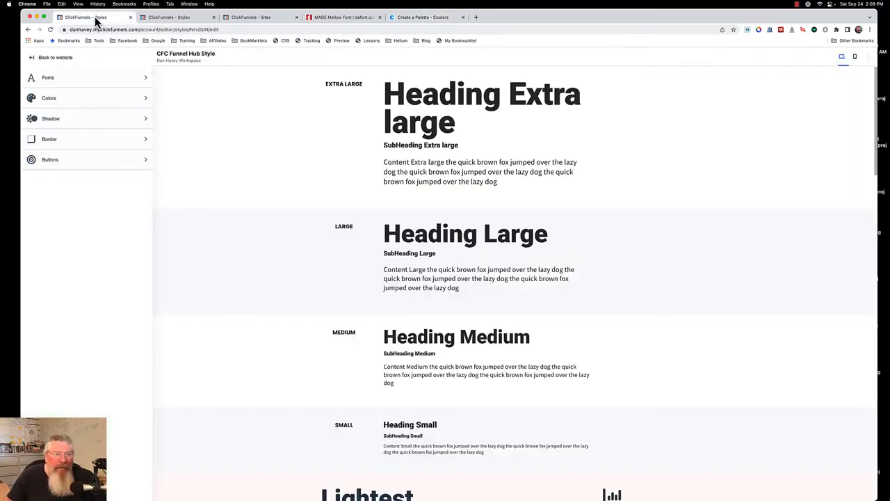
left_click(55, 103)
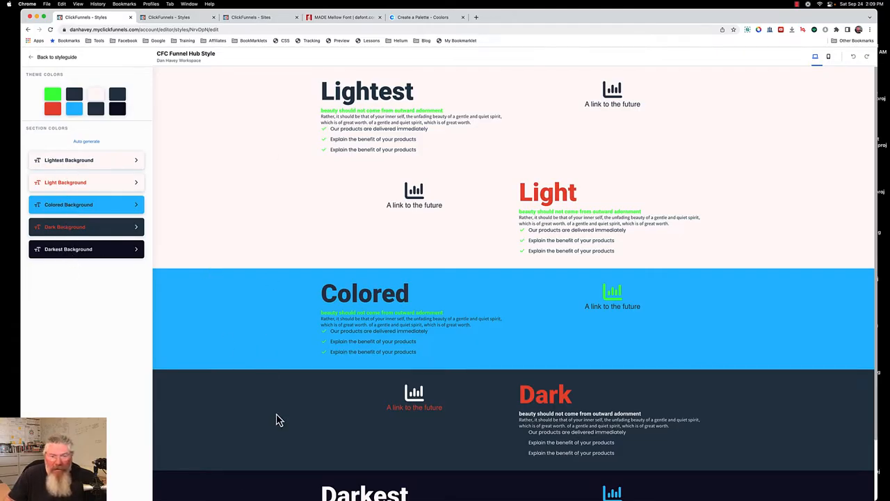
left_click(66, 161)
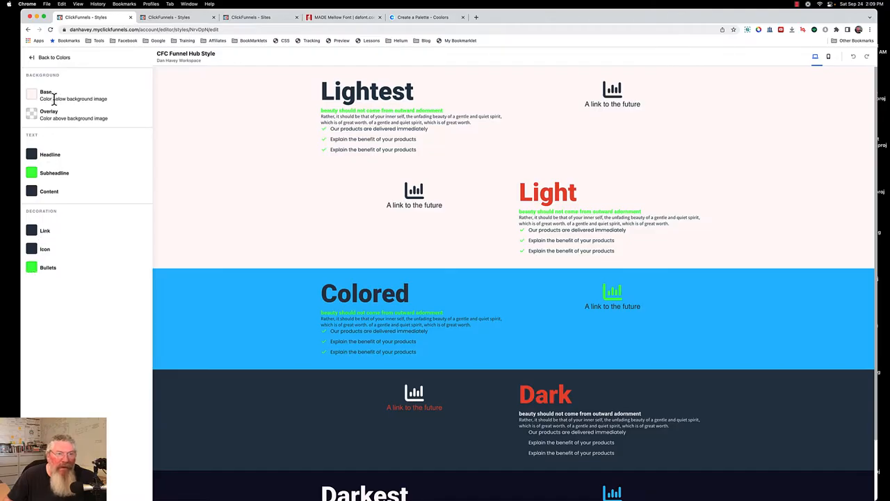
left_click(32, 59)
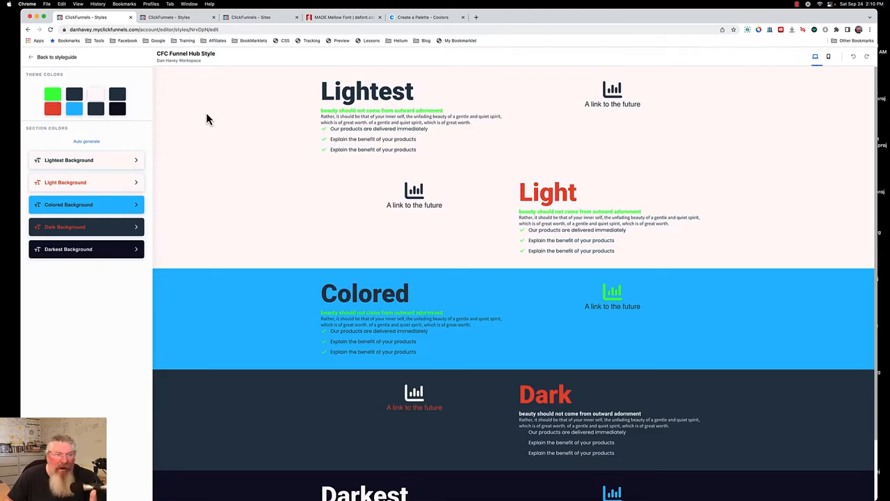
Step: Change the darkest theme color of CFC Funnel Hub Style to black, 000000
left_click(118, 110)
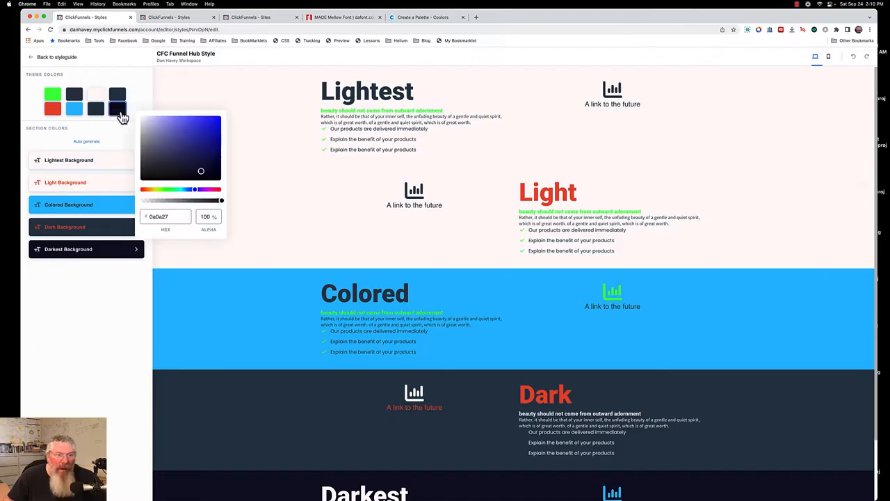
left_click_drag(201, 171, 203, 185)
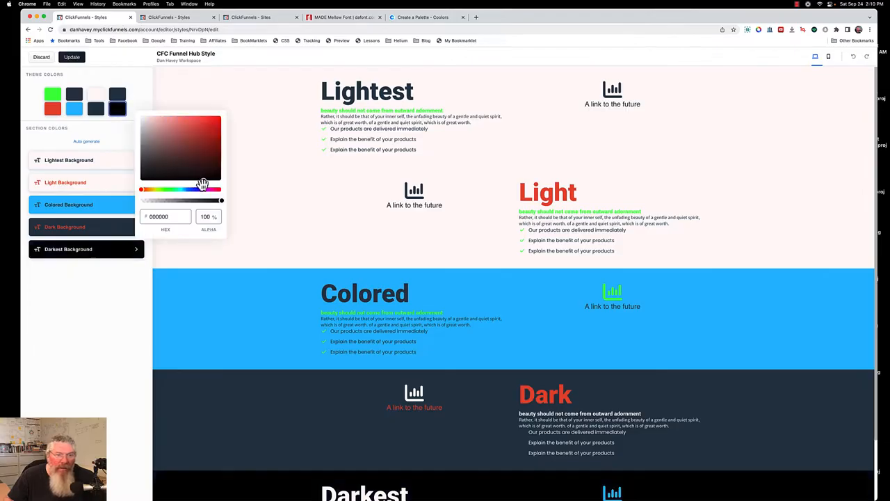
left_click(121, 131)
Step: Change the dark blue theme color (273e51) to white and open the Lightest Background settings to check its assigned colors
left_click(99, 114)
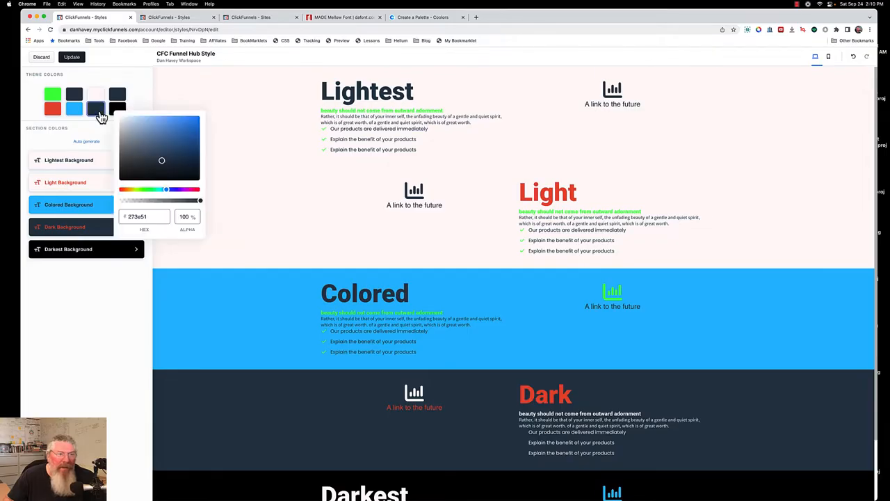
left_click_drag(148, 145, 111, 113)
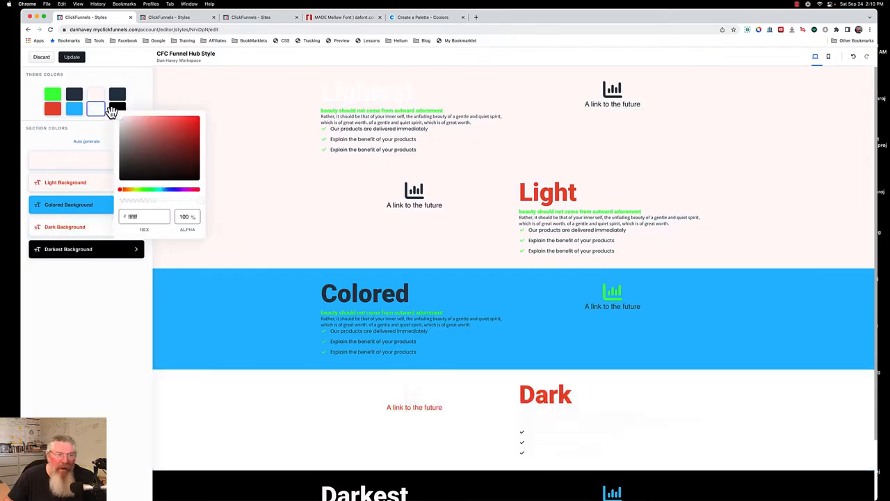
left_click(104, 131)
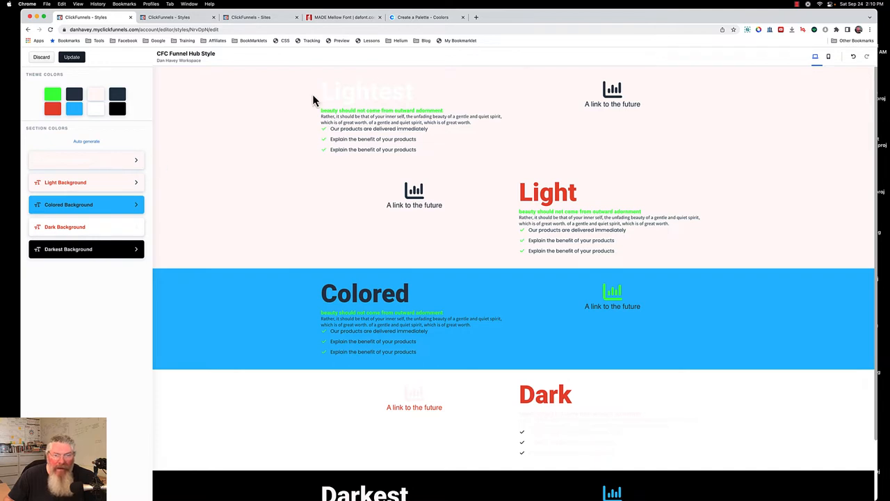
left_click(119, 159)
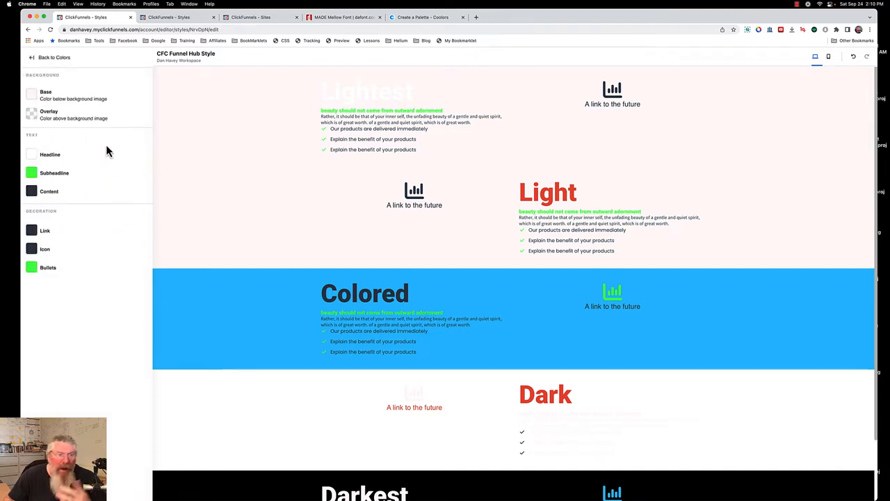
Step: Set the Lightest Background's base color to white and check the color choices for its overlay
left_click(31, 97)
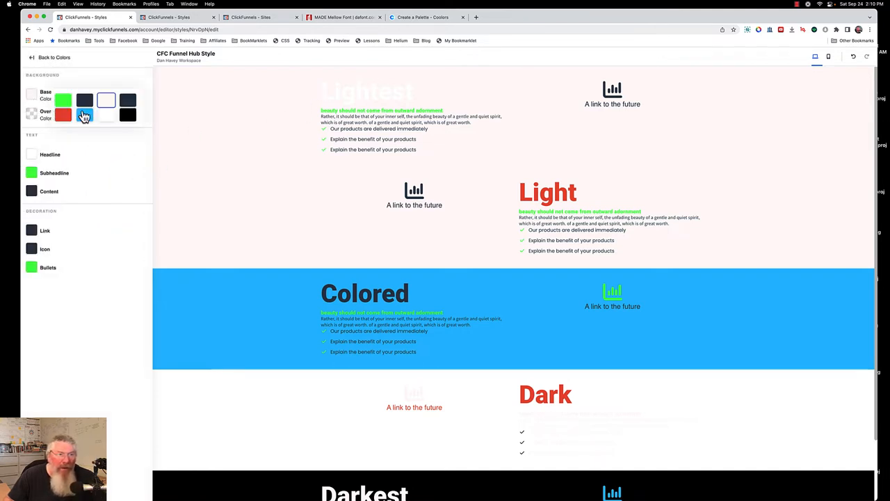
left_click(106, 116)
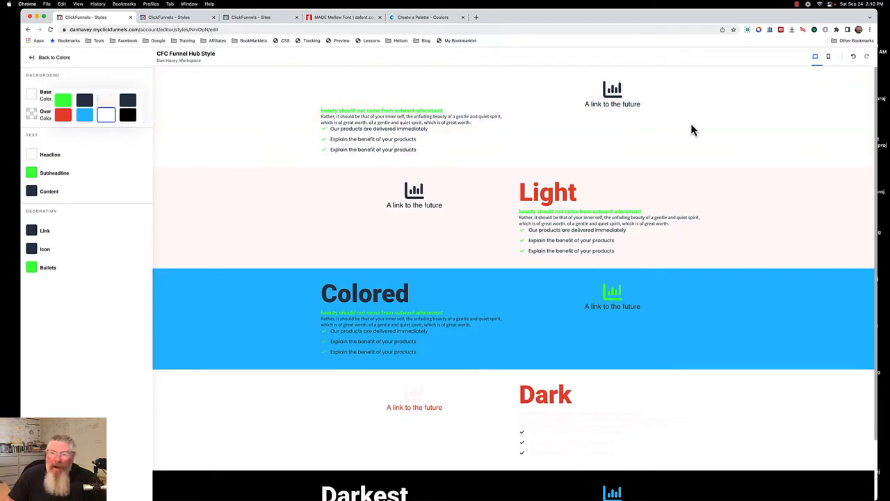
left_click(59, 147)
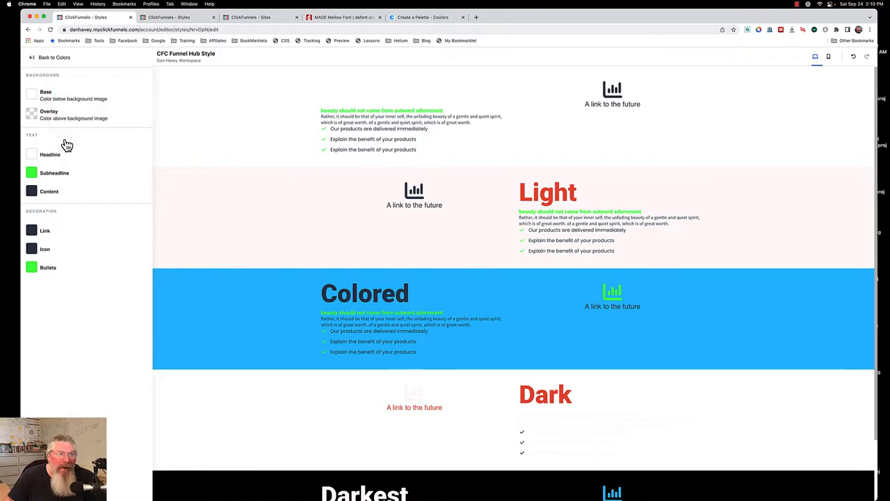
left_click(32, 116)
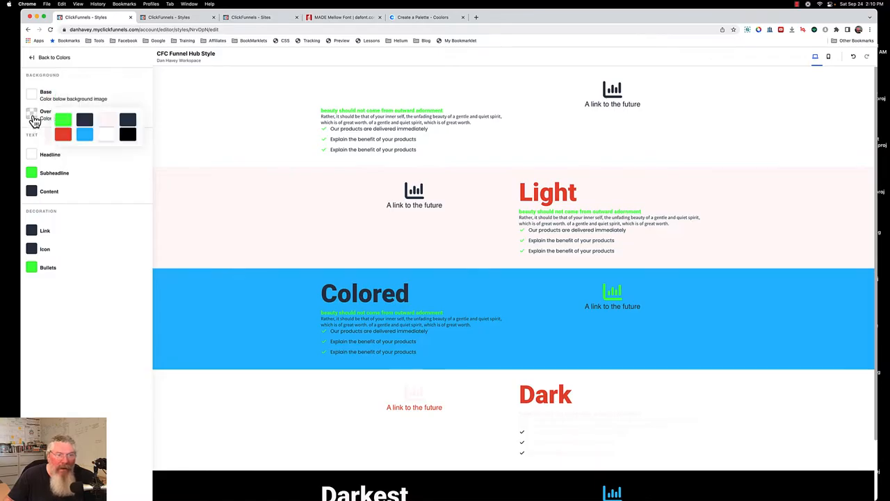
left_click(92, 157)
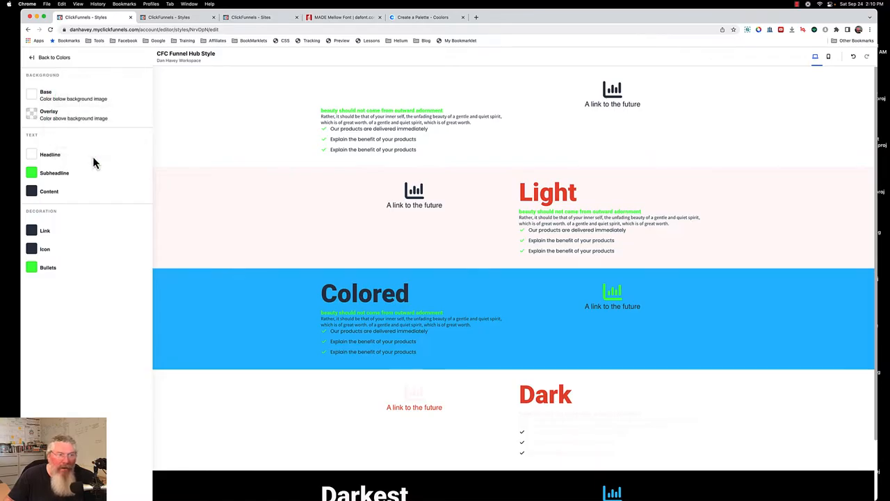
Step: Set the headline, subheadline and content text colors of the Lightest Background to black
left_click(32, 156)
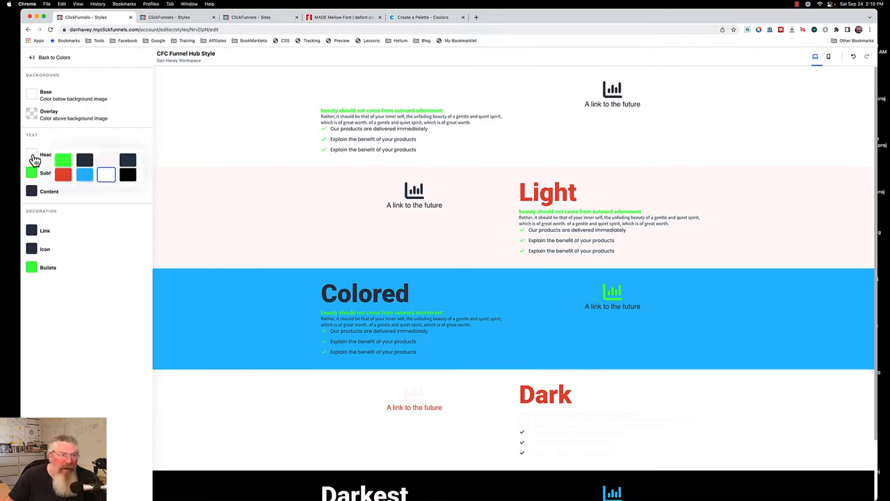
left_click(128, 179)
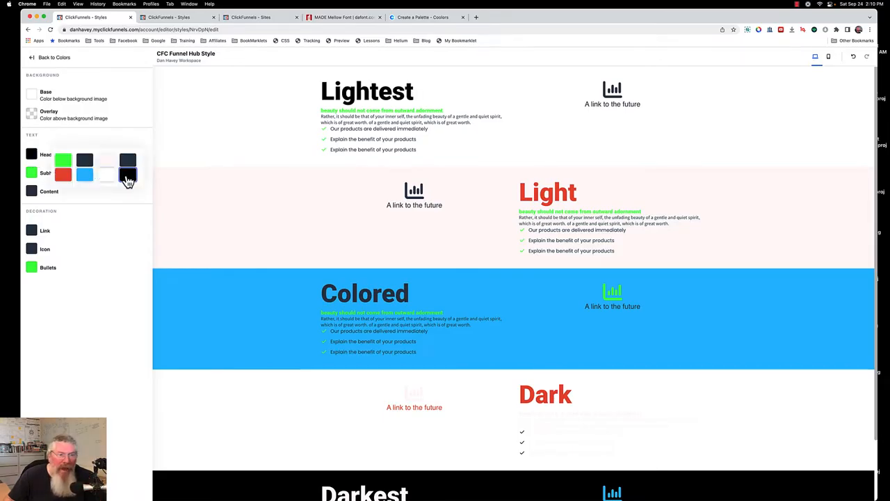
left_click(110, 194)
left_click(32, 174)
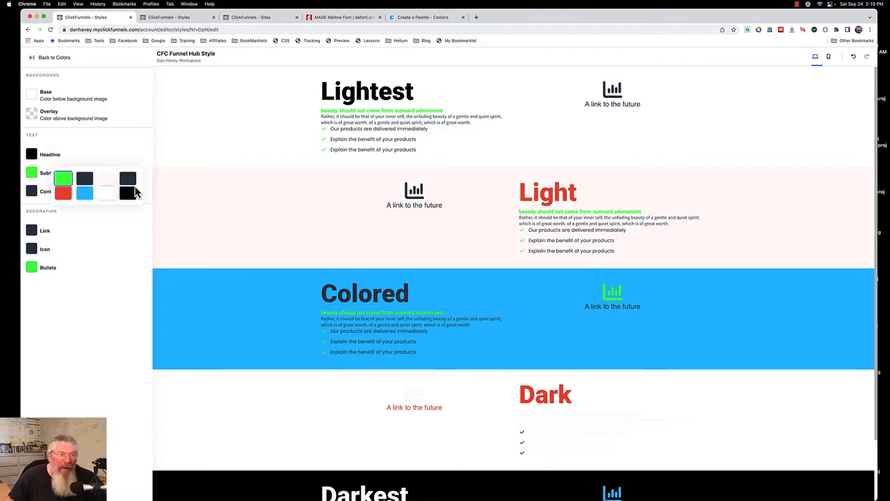
left_click(132, 194)
left_click(116, 218)
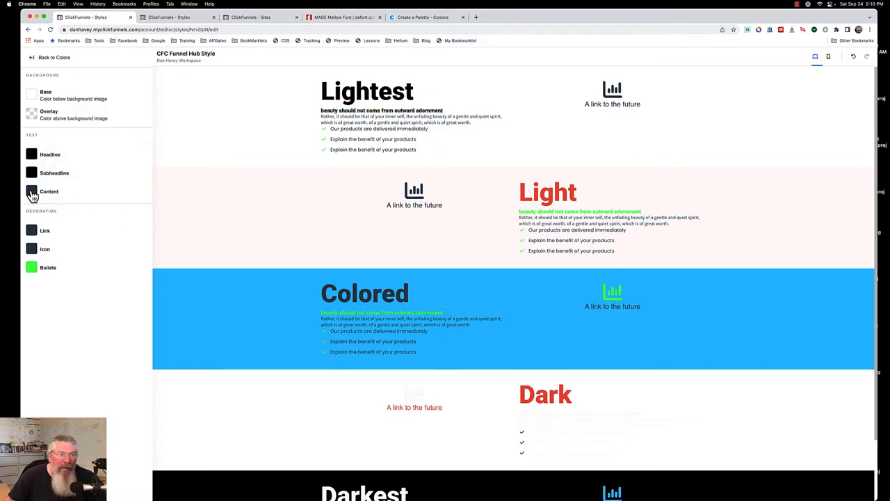
left_click(31, 193)
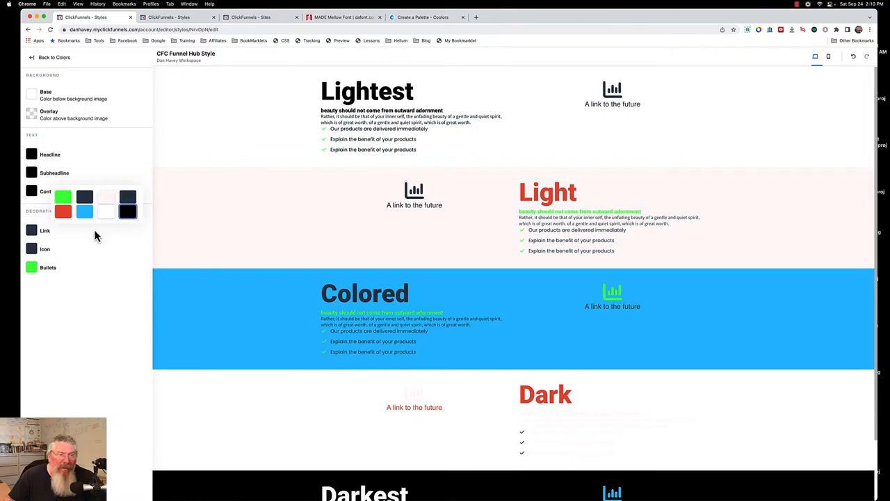
left_click(96, 234)
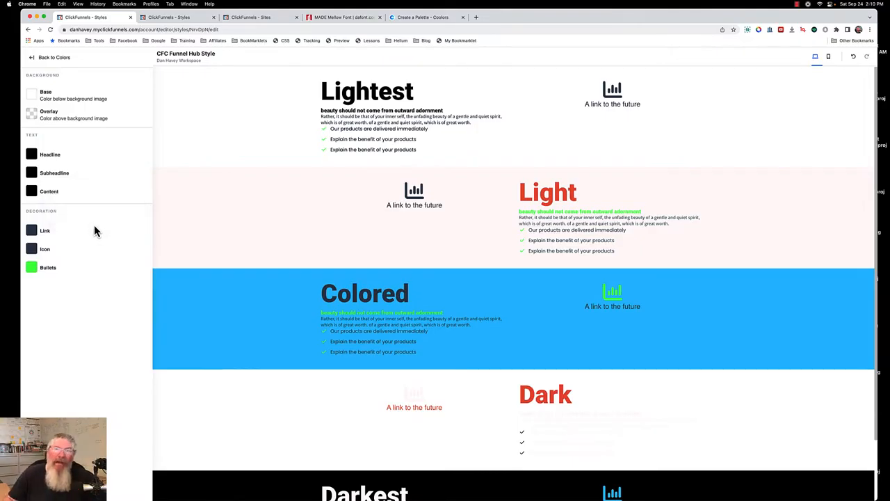
Step: Set the Lightest Background's link, icon and bullet colors to black and return to the color overview
left_click(33, 233)
left_click(128, 252)
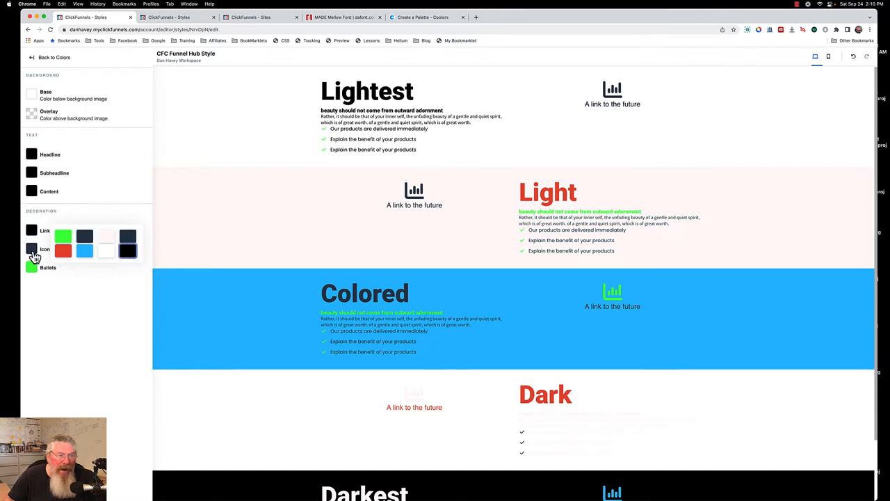
left_click(33, 253)
left_click(128, 270)
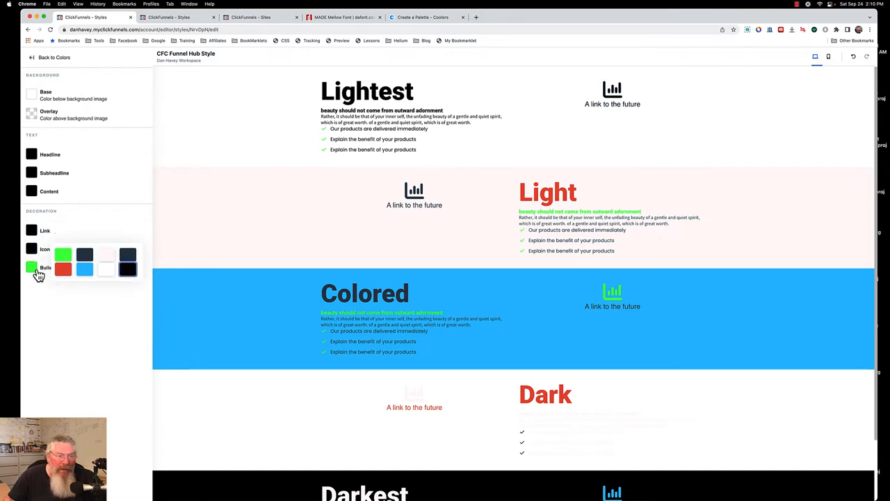
left_click(35, 271)
left_click(128, 287)
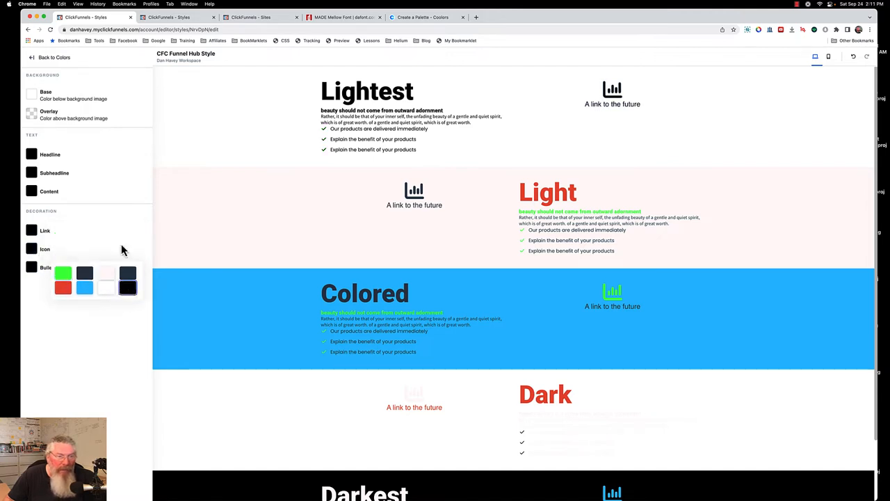
left_click(49, 58)
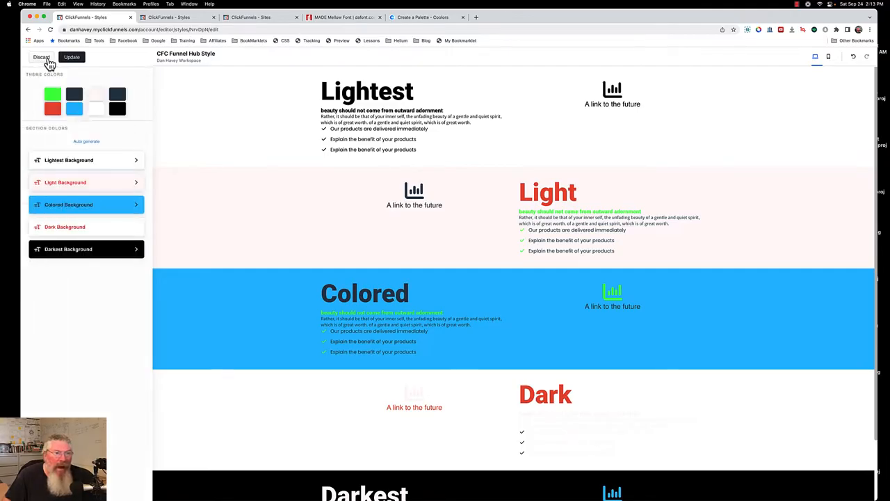
Step: Copy BEC5AD from the Coolors palette and replace the bright green theme color in ClickFunnels with it
left_click(436, 23)
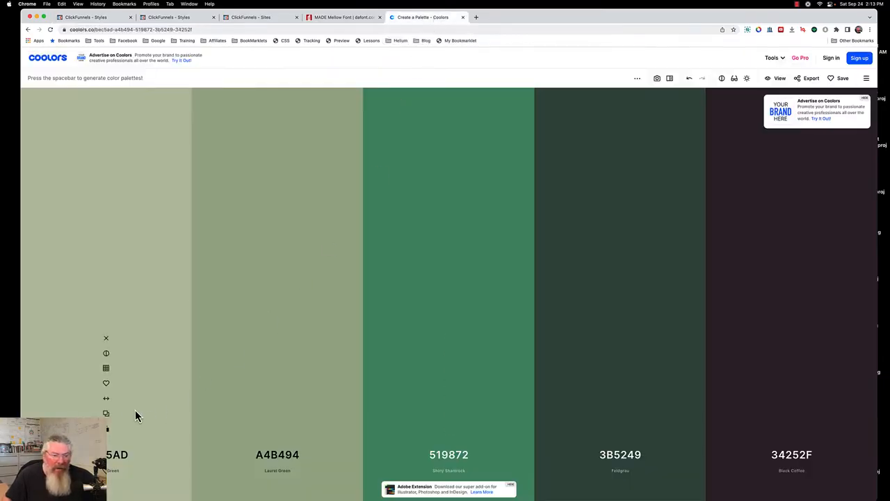
left_click(107, 413)
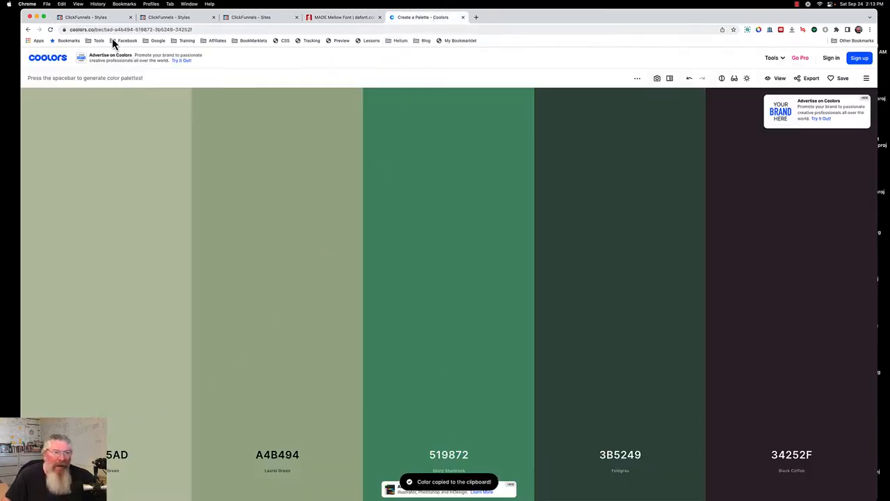
left_click(89, 19)
left_click(50, 90)
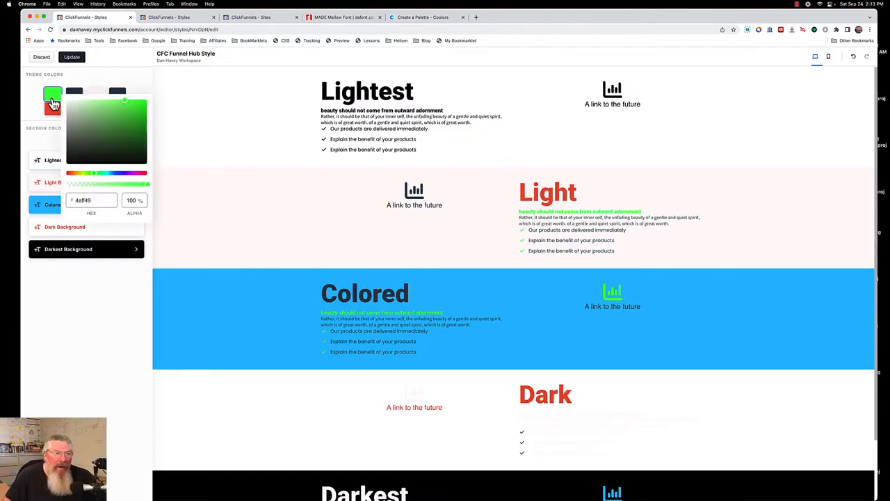
double_click(85, 201)
key("super+v")
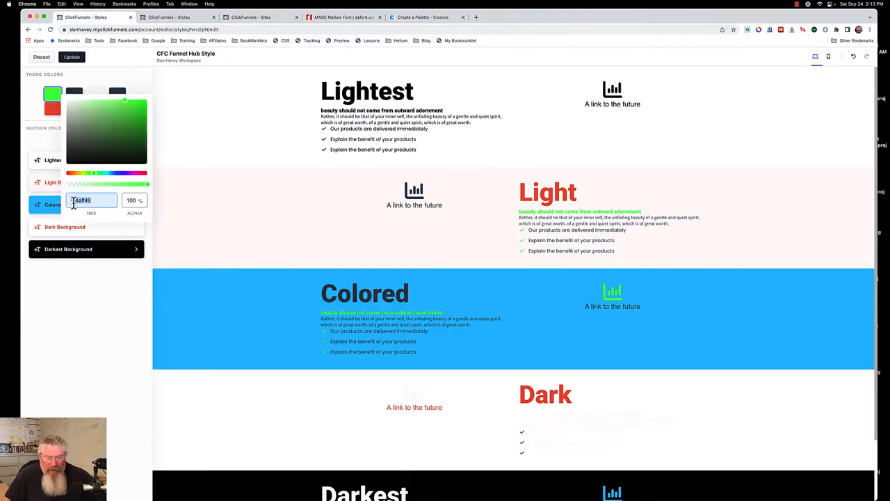
Step: Copy Laurel Green A4B494 from Coolors and apply it to the second theme color in ClickFunnels
left_click(426, 18)
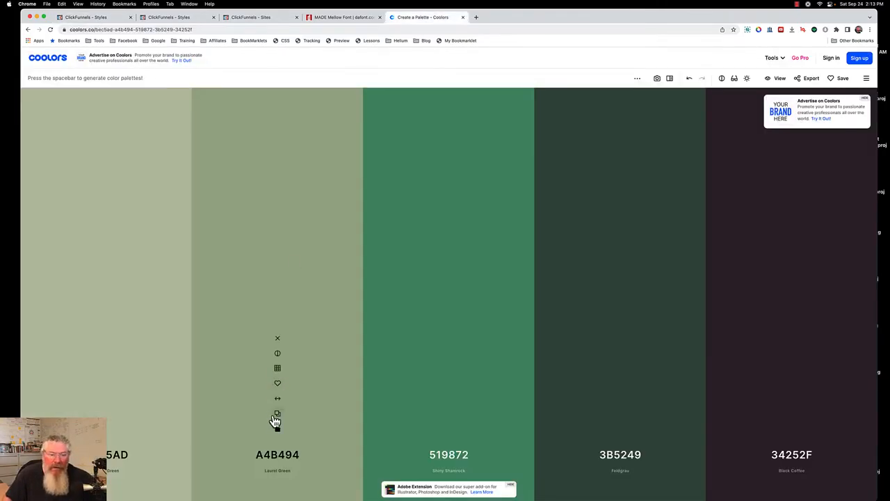
left_click(277, 417)
left_click(97, 18)
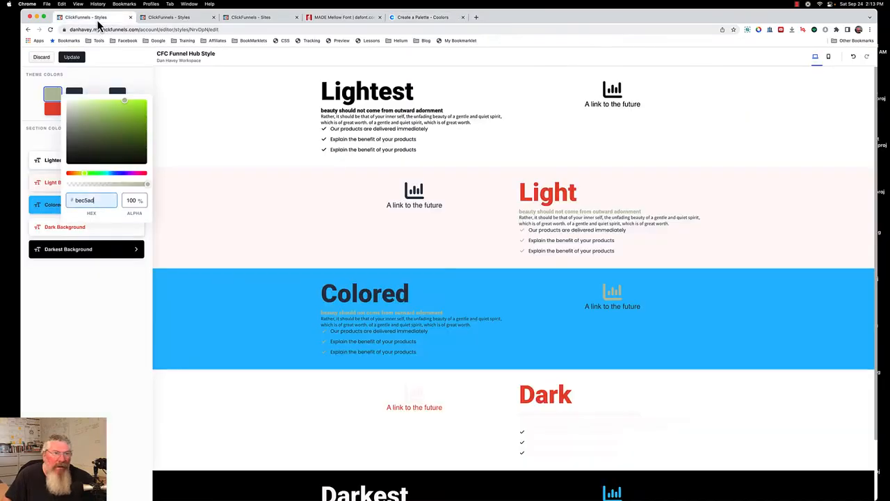
left_click(75, 96)
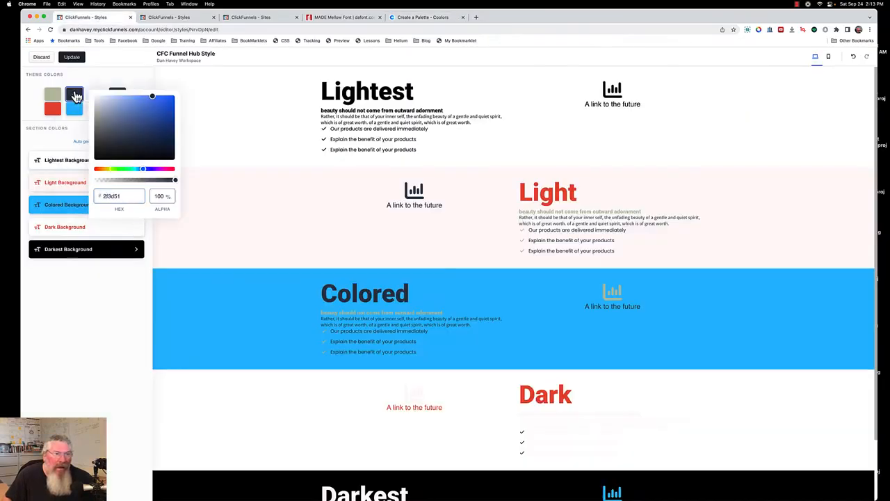
left_click_drag(124, 196, 102, 197)
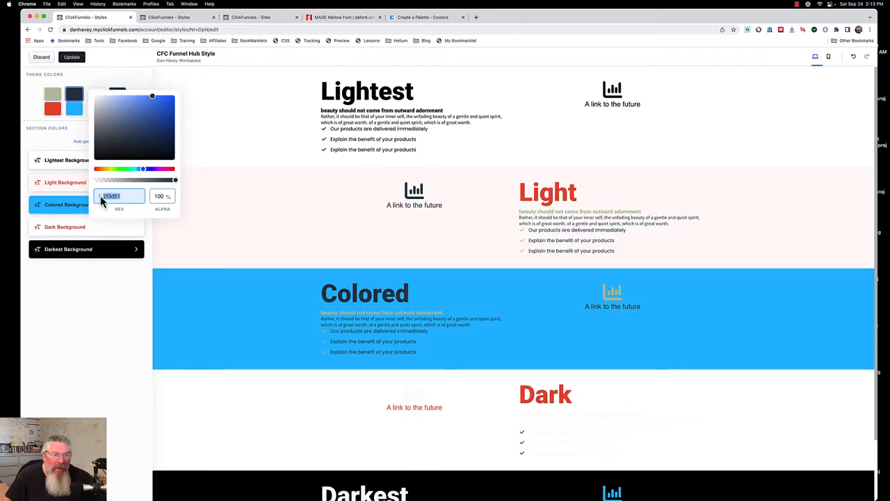
key("super+v")
Step: Copy 519872 from the Coolors palette and replace the pale pink theme color in ClickFunnels with it
left_click(409, 18)
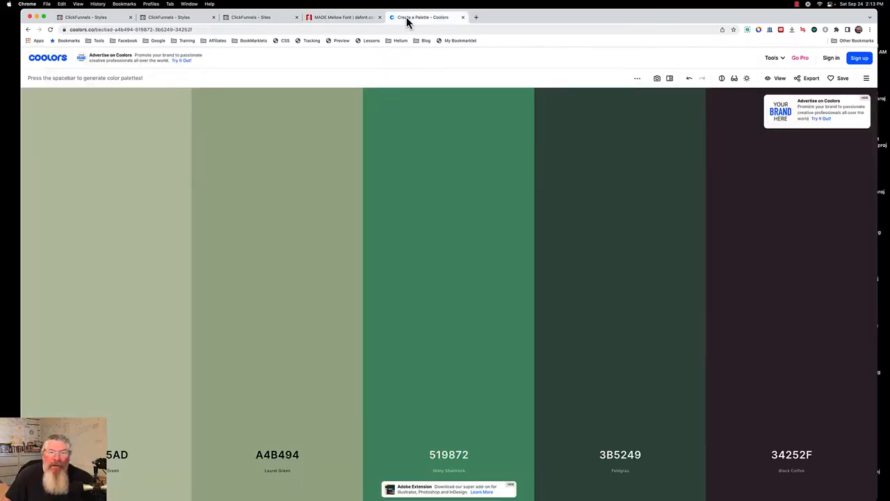
left_click(449, 418)
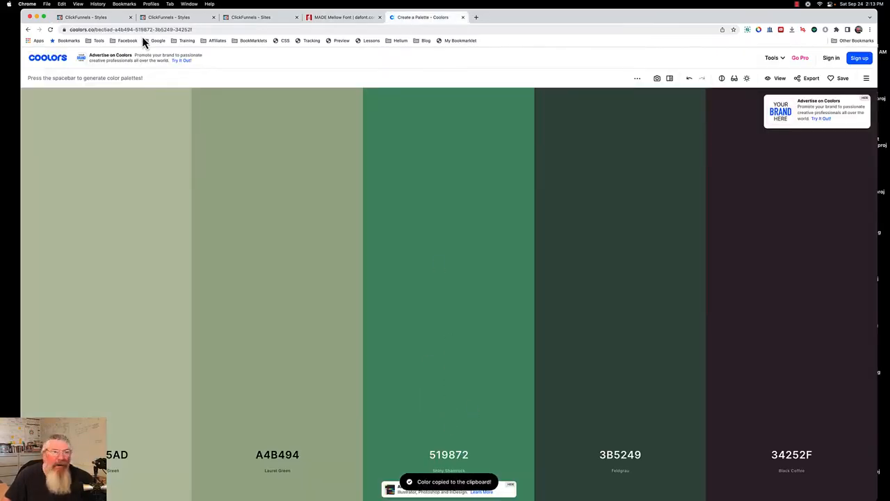
left_click(97, 19)
left_click(115, 91)
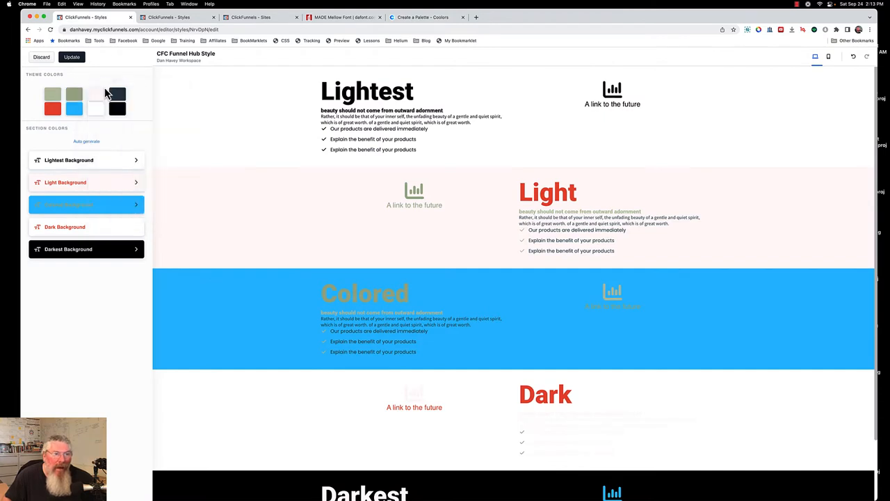
left_click(96, 94)
left_click_drag(151, 200, 131, 198)
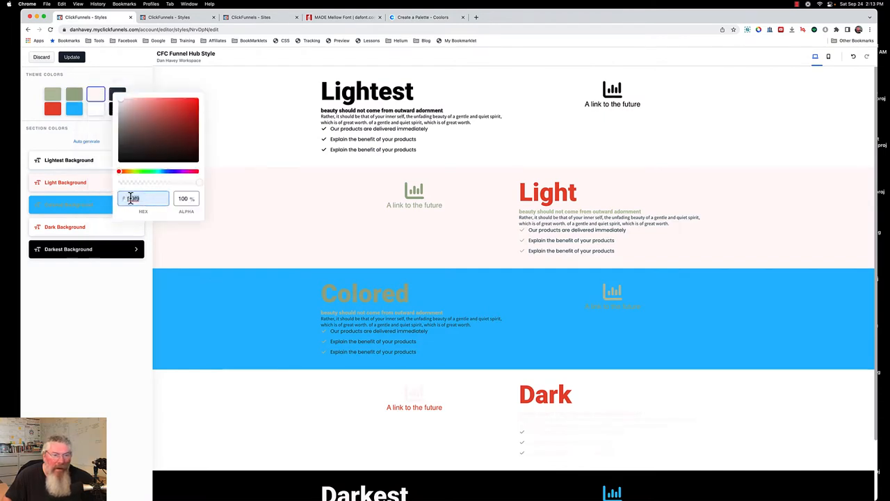
key("super+v")
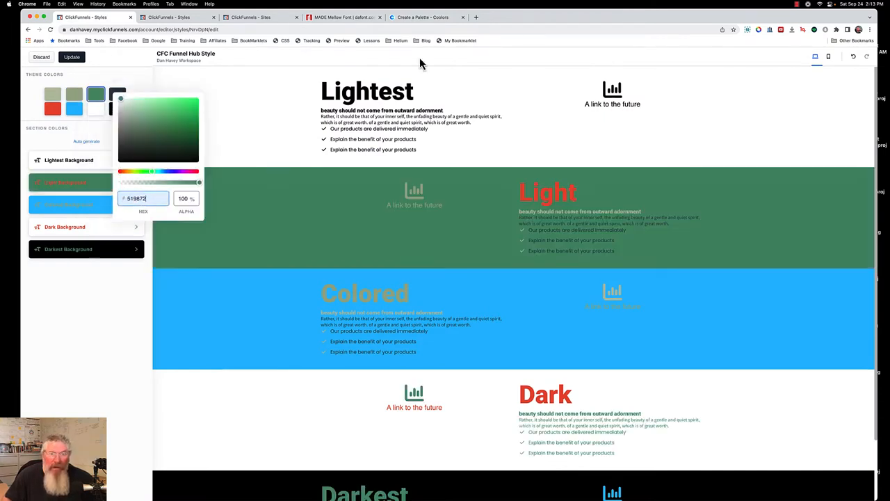
Step: Copy Feldgrau 3B5249 from Coolors and replace the dark blue theme color 273e51 in ClickFunnels with it
left_click(423, 18)
left_click(620, 414)
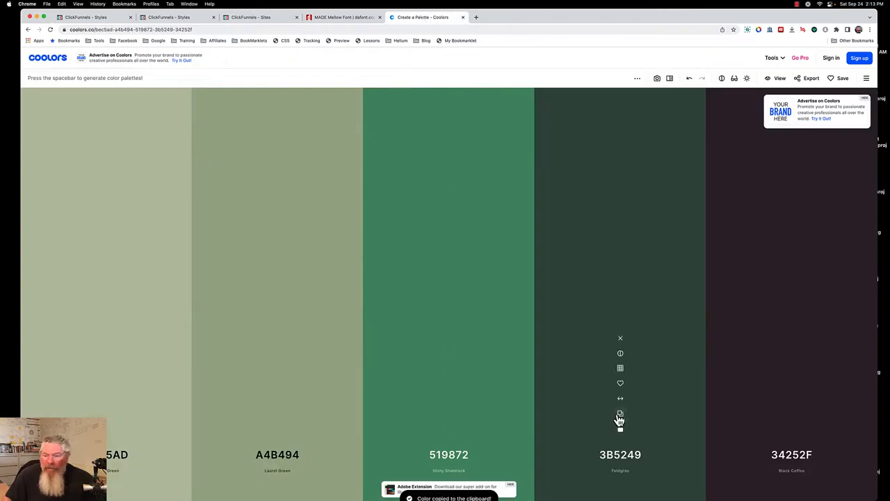
left_click(104, 18)
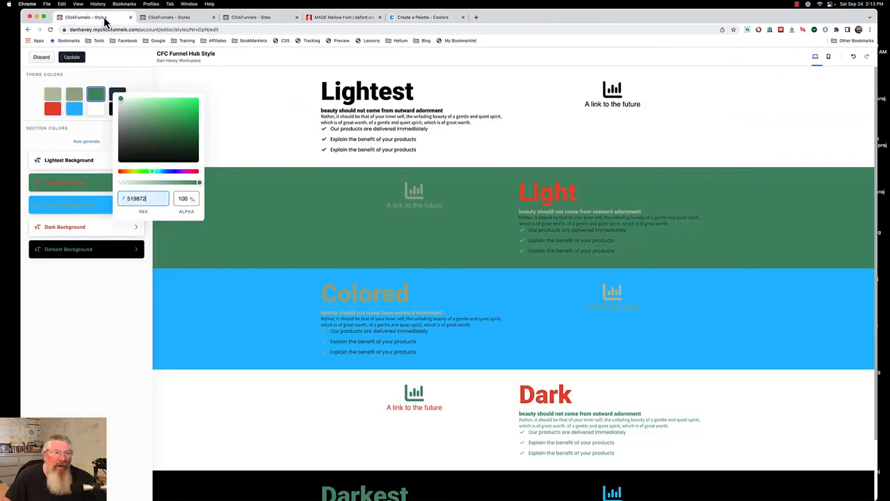
left_click(126, 89)
left_click(117, 93)
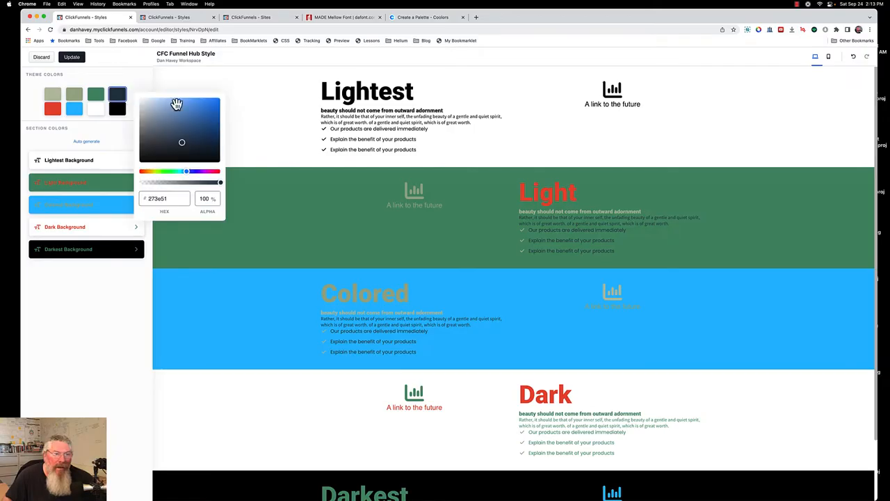
left_click(170, 199)
left_click_drag(171, 199, 148, 200)
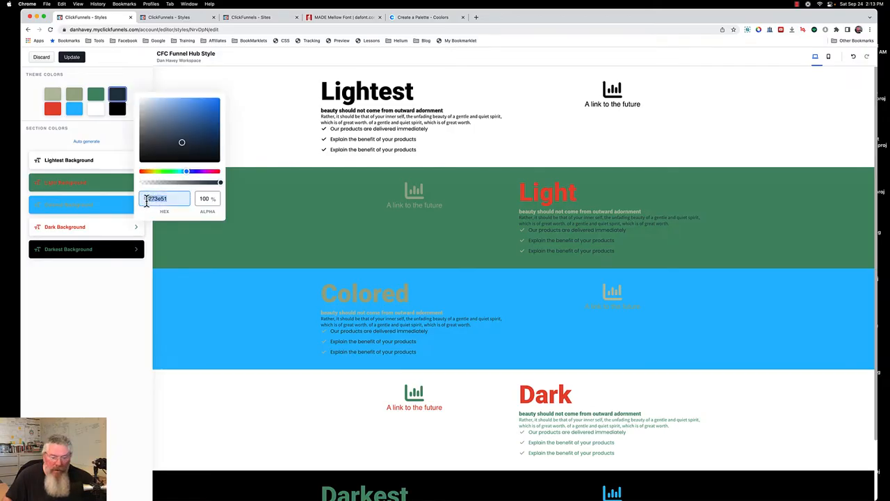
key("super+c")
Step: Copy Black Coffee 34252F from the Coolors palette and replace the red theme color in ClickFunnels with it
left_click(413, 17)
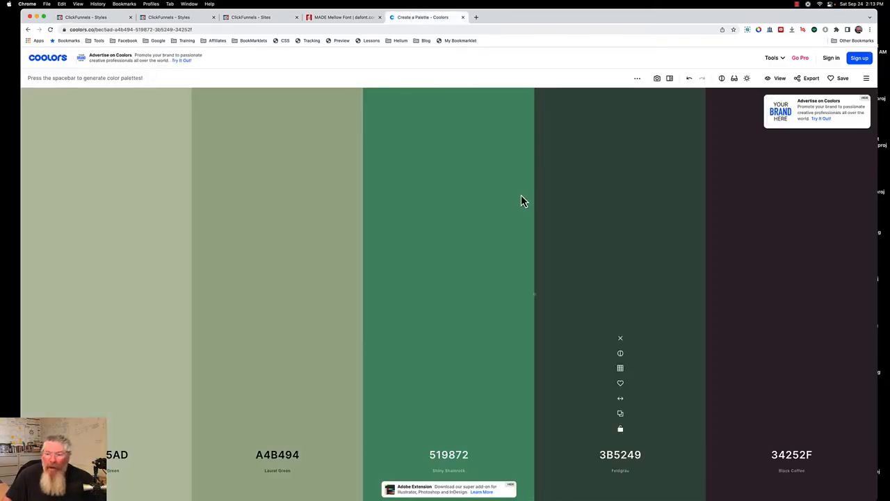
left_click(792, 414)
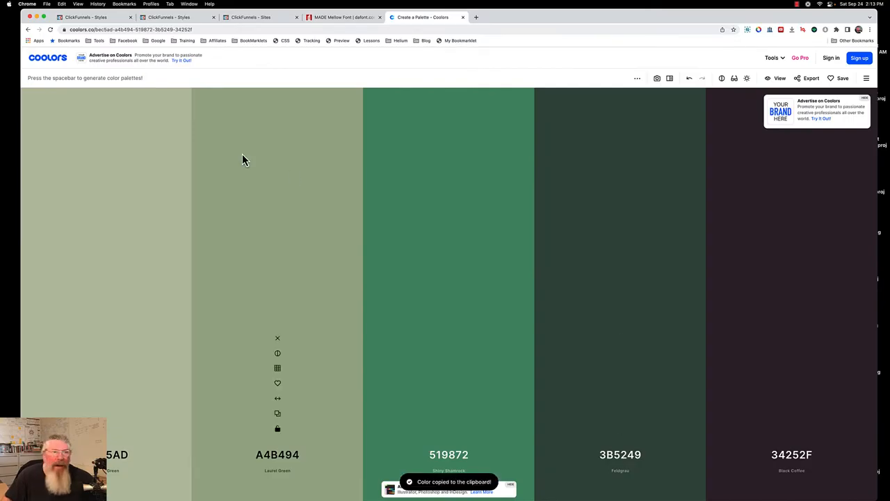
left_click(105, 18)
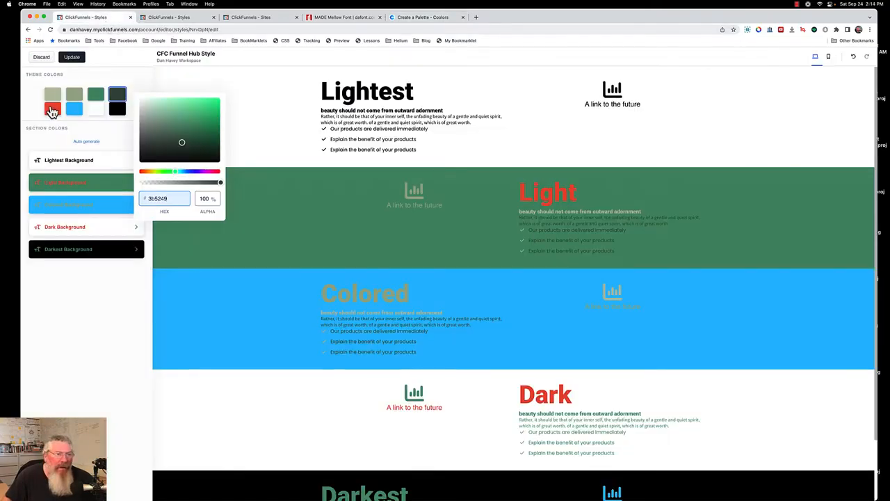
left_click(52, 110)
double_click(86, 212)
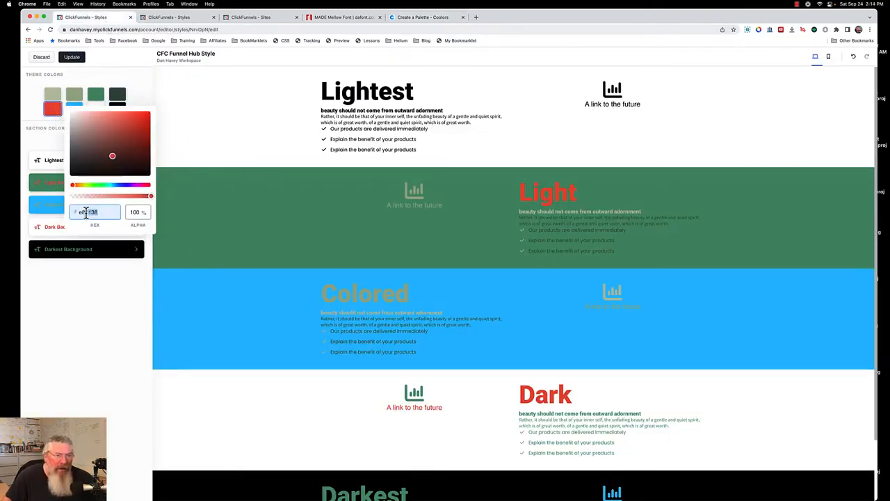
left_click_drag(86, 213, 78, 213)
key("super+v")
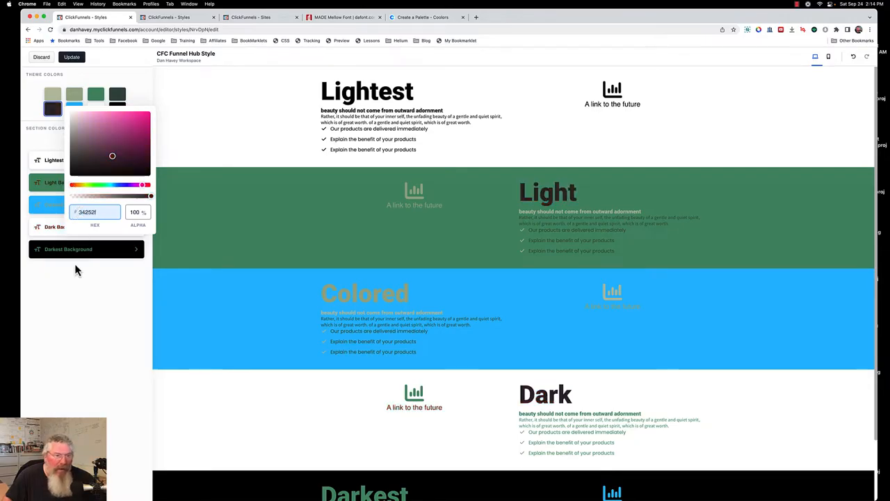
left_click(76, 285)
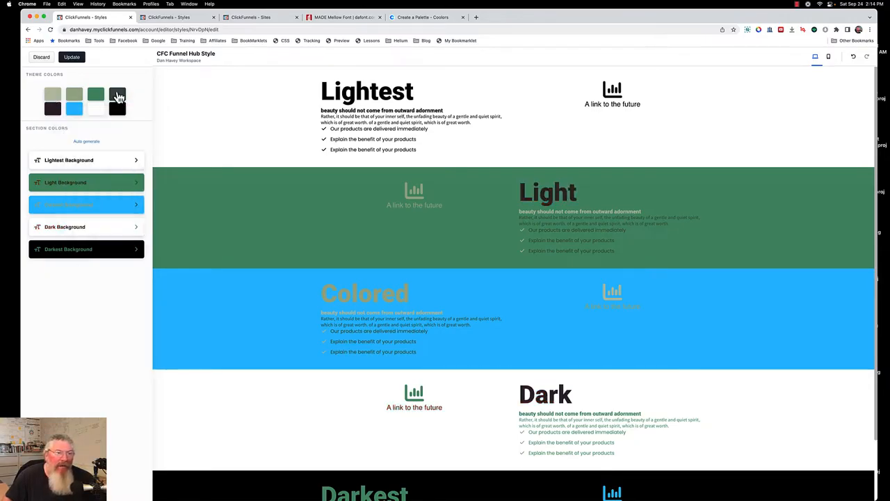
Step: Replace the bright blue theme color with dark red 670000
left_click(75, 109)
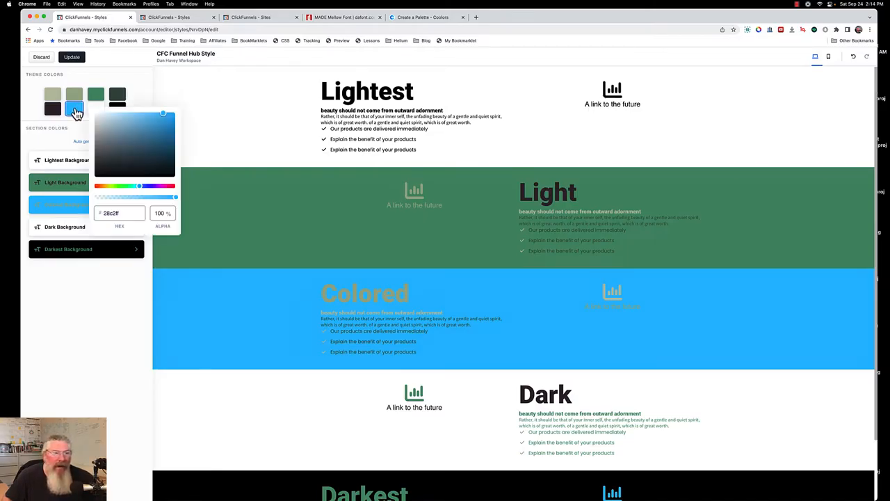
left_click(109, 216)
left_click_drag(102, 215, 119, 215)
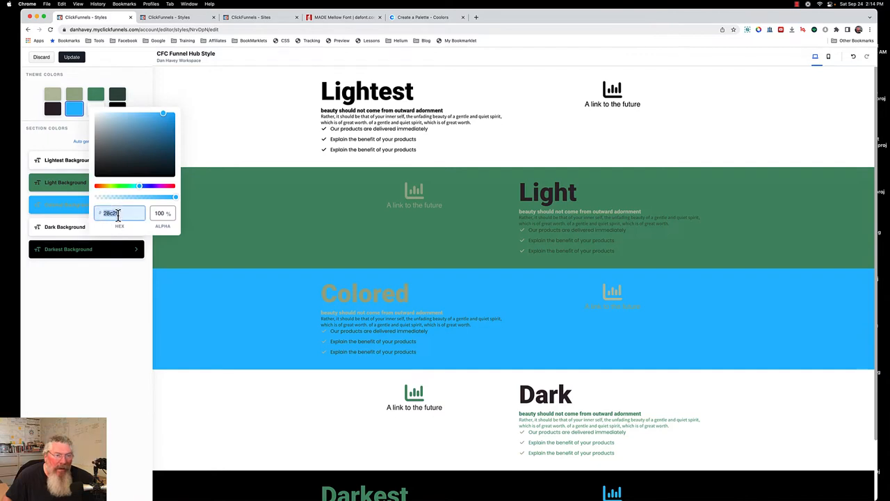
type("67")
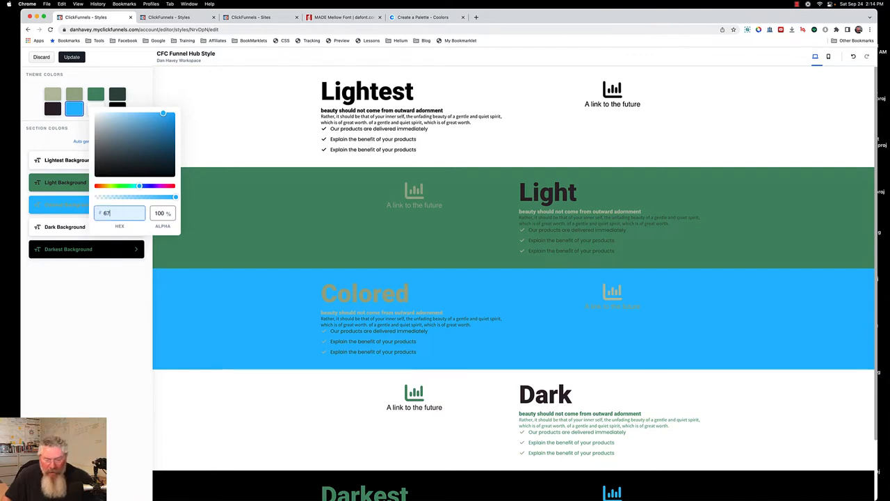
type("0000")
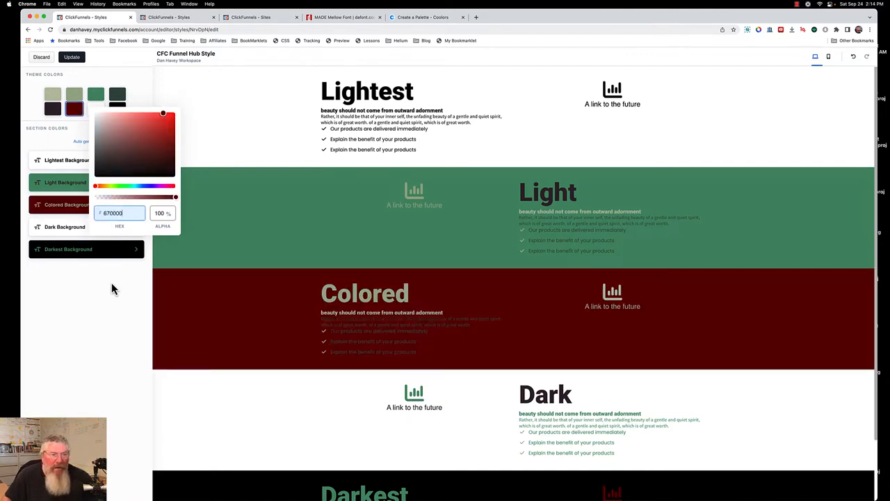
left_click(109, 282)
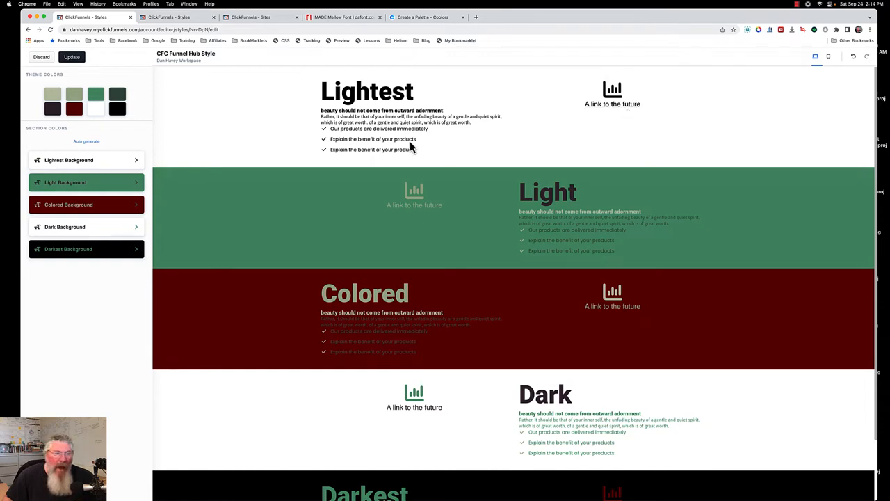
Step: Set the Light Background section's base color to the palest green theme color, BEC5AD
left_click(60, 190)
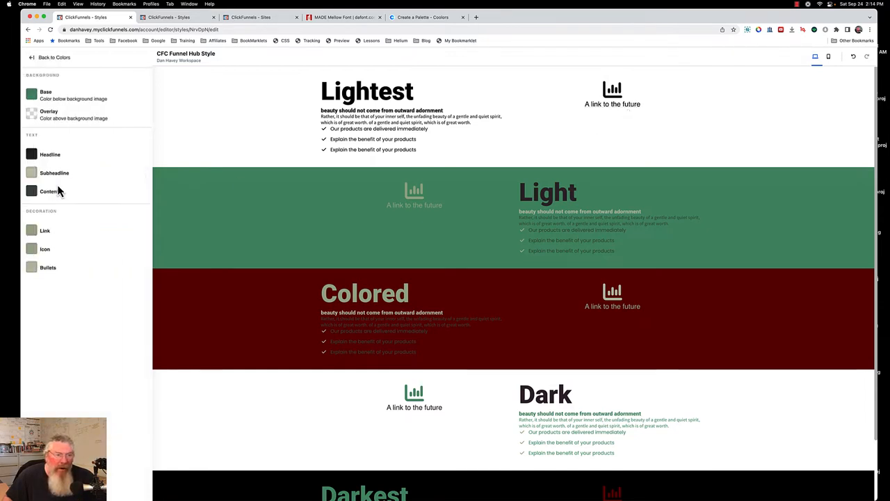
left_click(32, 98)
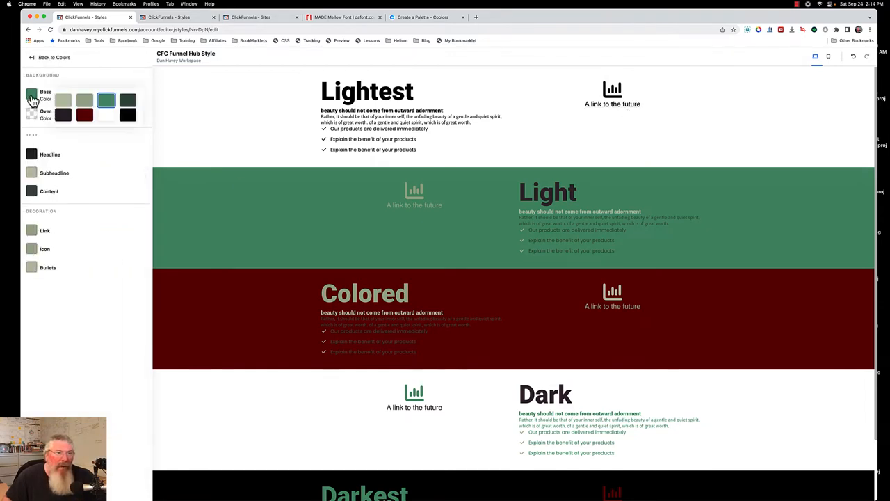
left_click(61, 98)
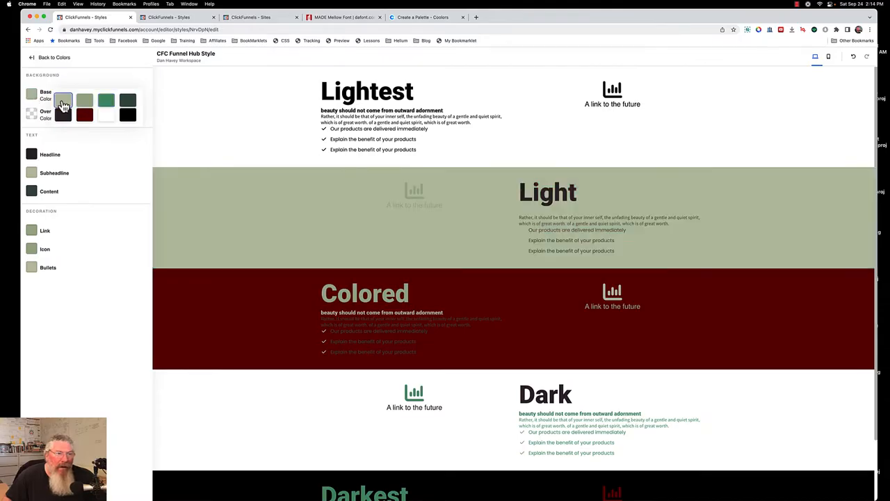
Step: Set the Light Background section's headline, subheadline and content text colors to black
left_click(33, 156)
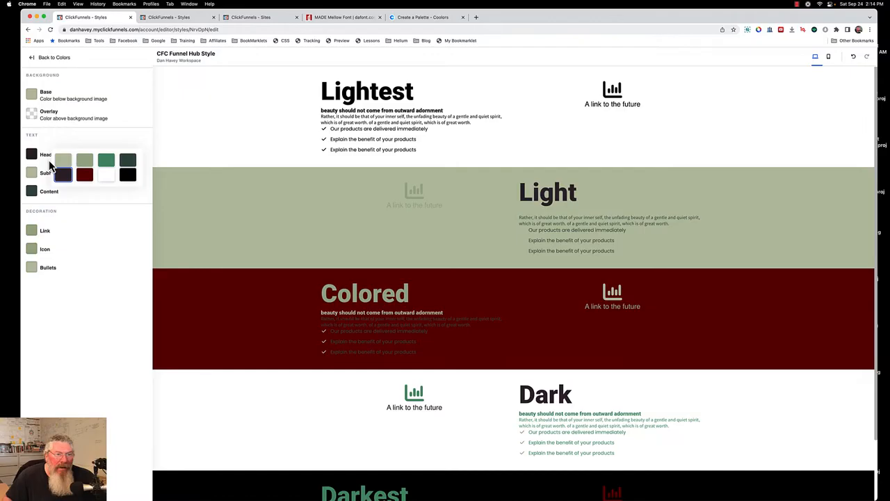
left_click(127, 174)
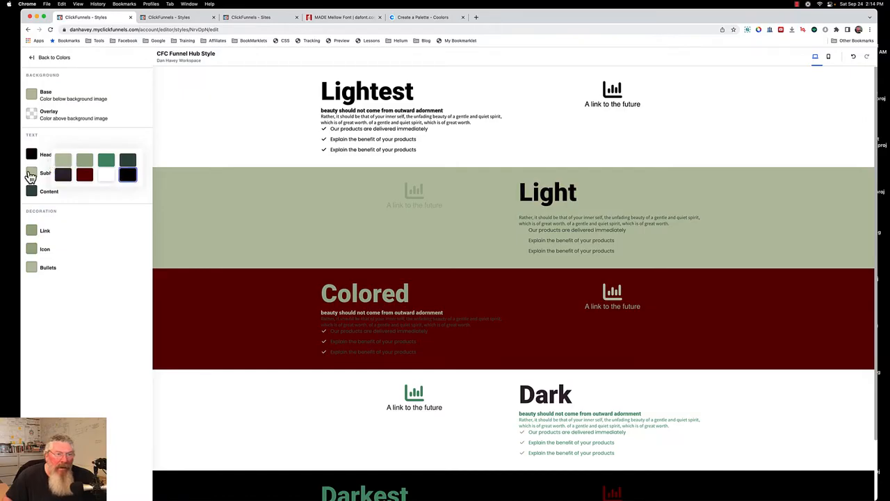
left_click(33, 176)
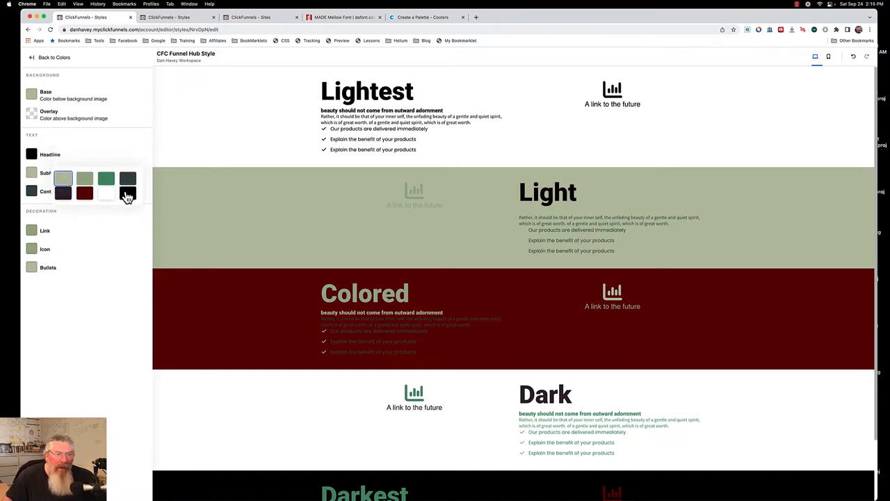
left_click(127, 197)
left_click(31, 191)
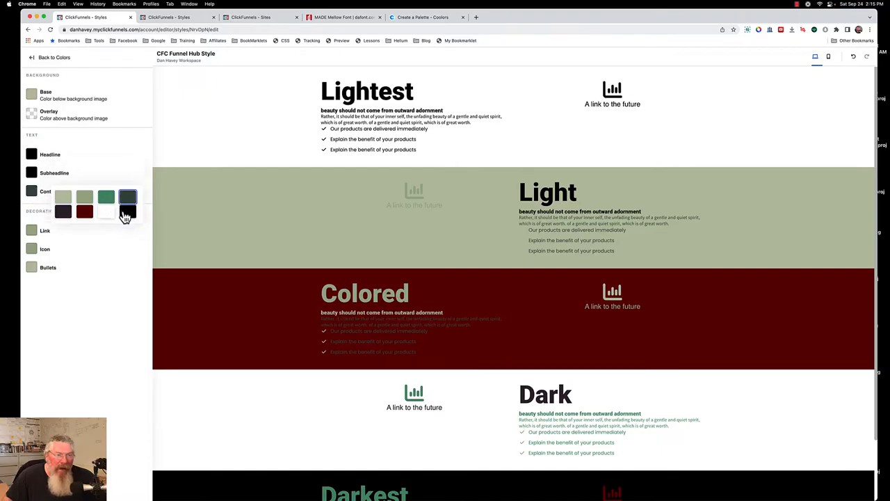
left_click(127, 213)
Step: Set the Light Background section's link, icon and bullet colors to black and return to the color overview
left_click(32, 231)
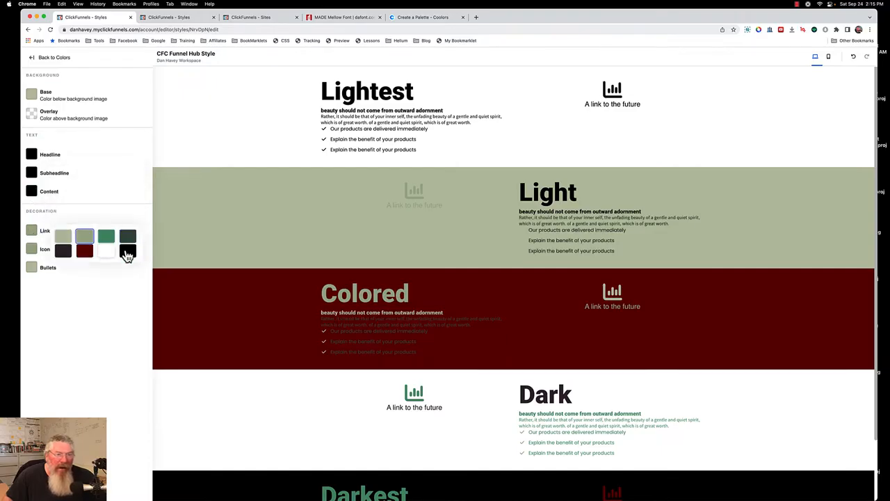
left_click(127, 251)
left_click(35, 251)
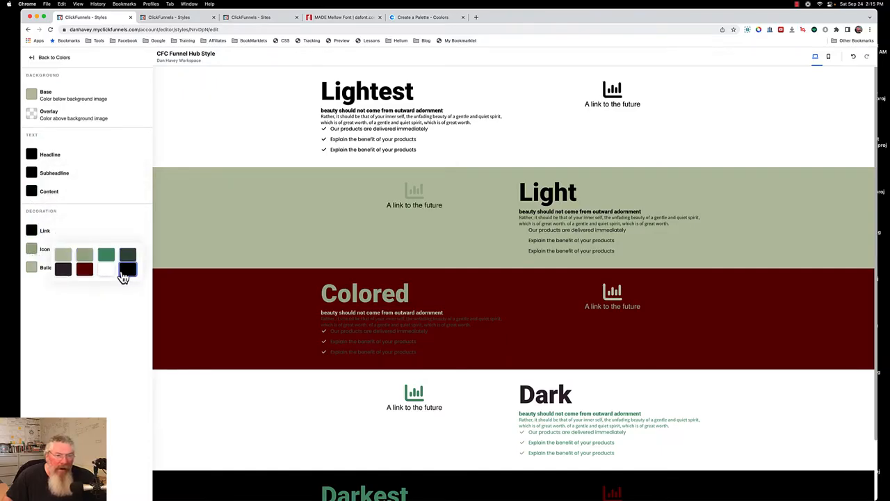
left_click(128, 270)
left_click(34, 270)
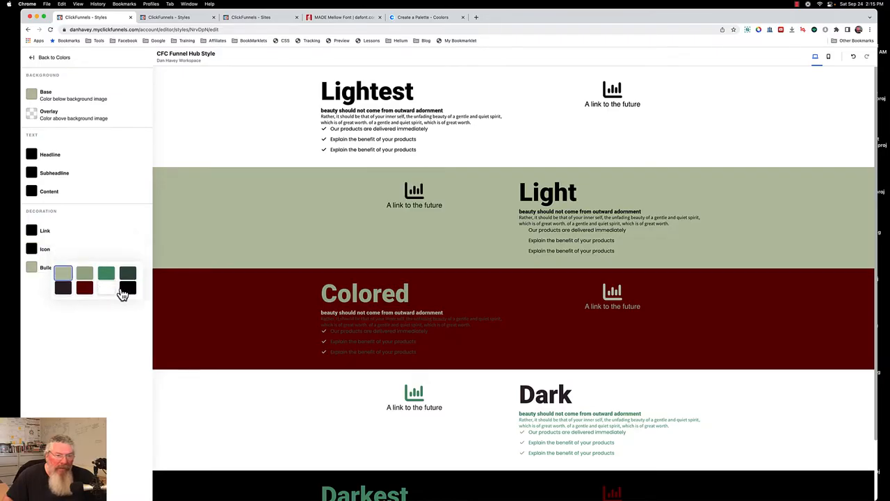
left_click(128, 288)
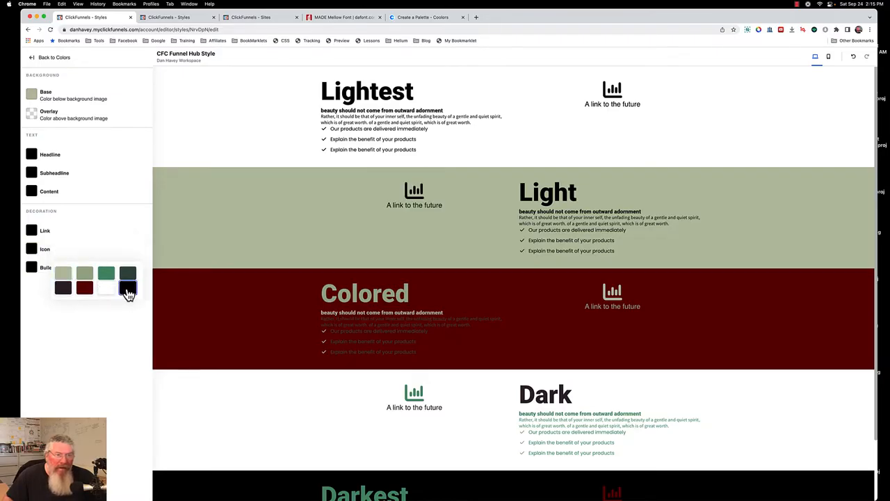
left_click(54, 59)
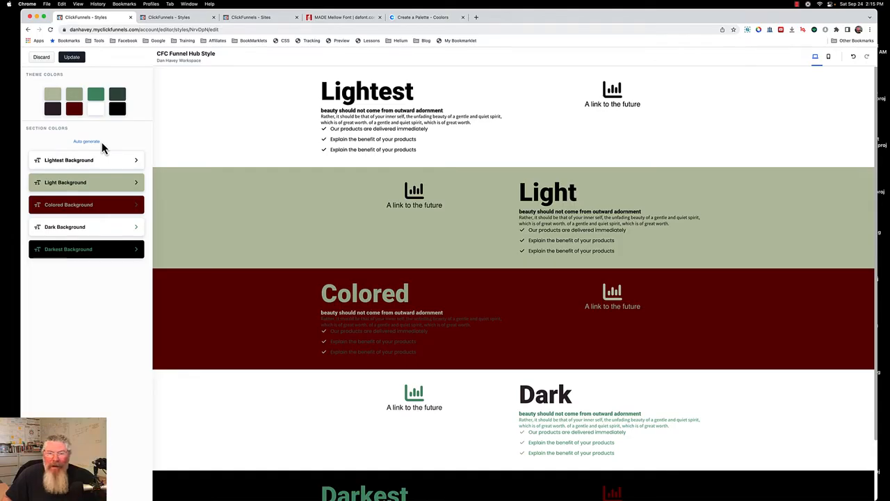
Step: Set the Colored Background section's base color to the Laurel Green theme color, A4B494
left_click(87, 203)
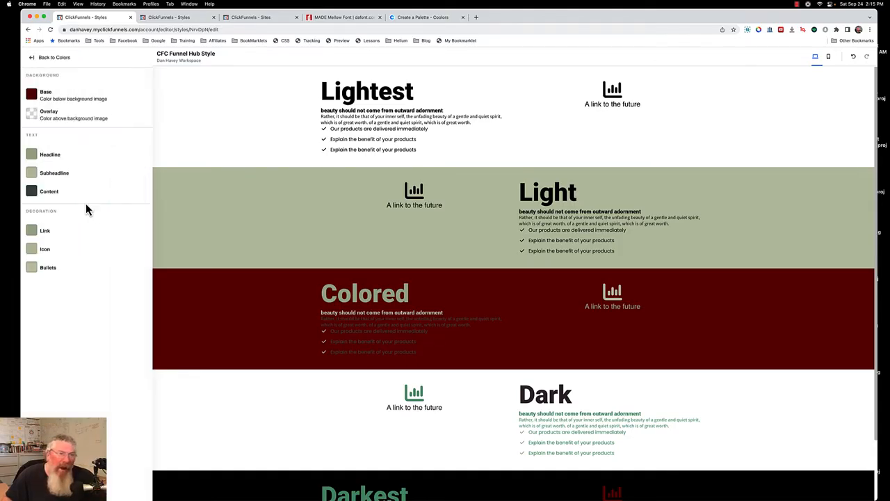
left_click(32, 94)
left_click(84, 102)
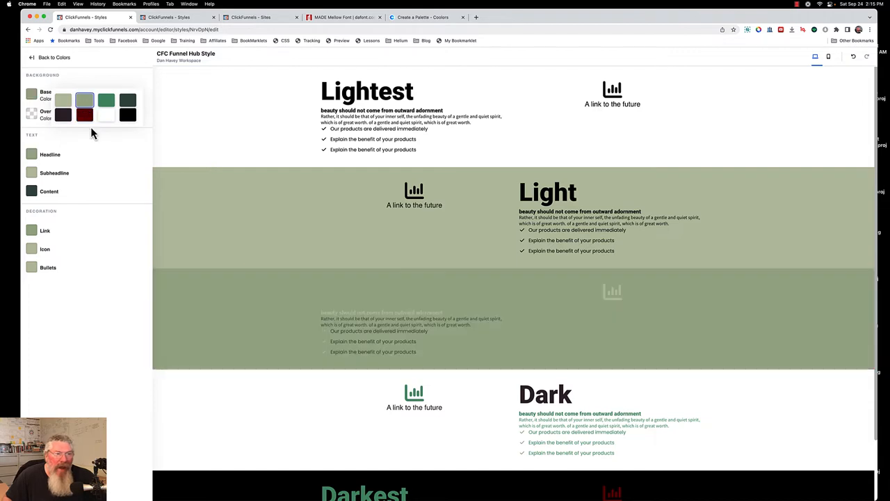
Step: Make the Colored Background section's headline, subheadline and content text black
left_click(36, 158)
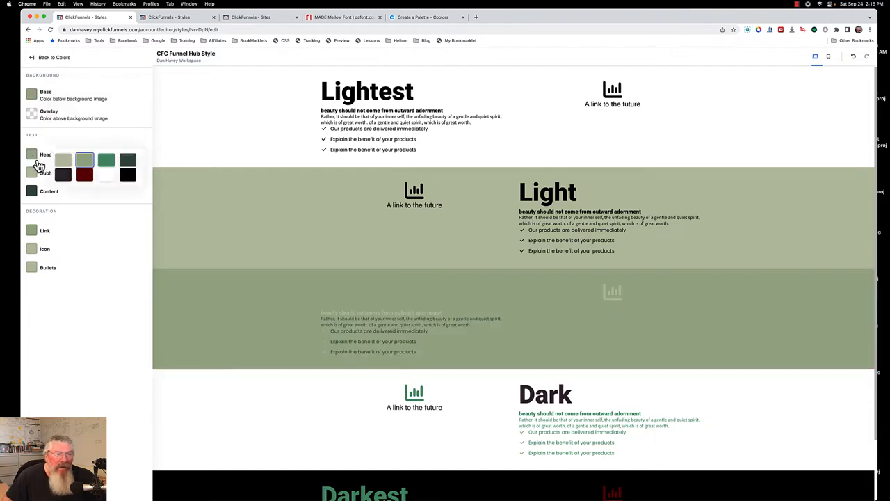
left_click(127, 174)
left_click(31, 173)
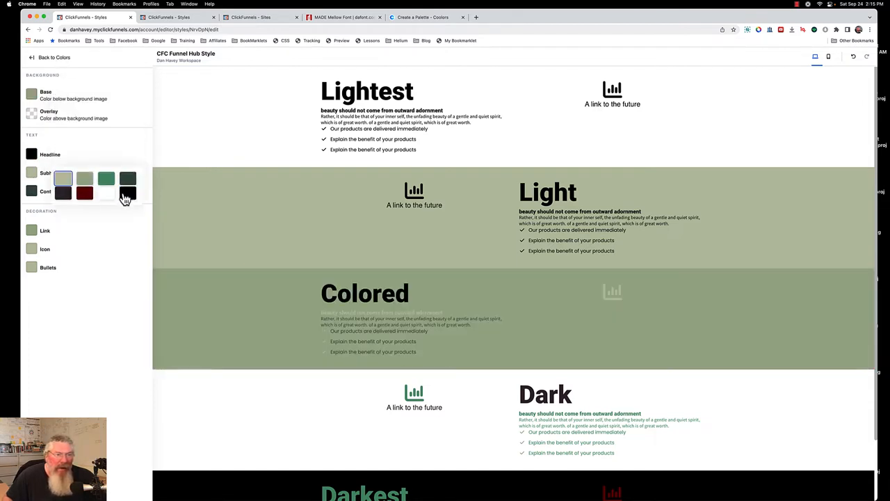
left_click(127, 193)
left_click(32, 191)
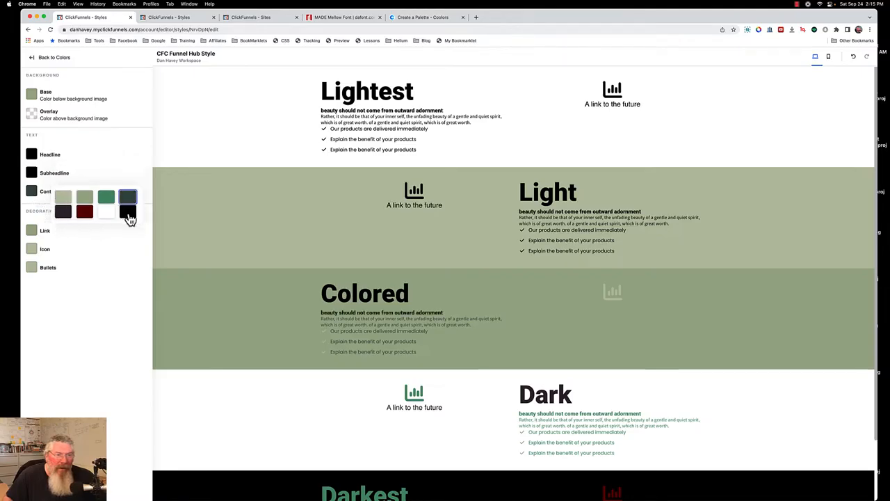
left_click(128, 211)
Step: Make the Colored Background section's link, icon and bullets black and return to the color overview
left_click(32, 230)
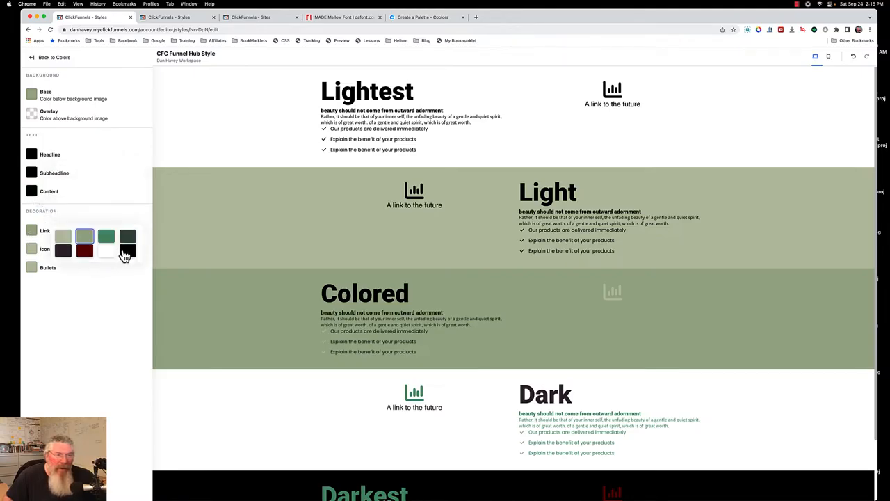
left_click(127, 251)
left_click(31, 250)
left_click(127, 269)
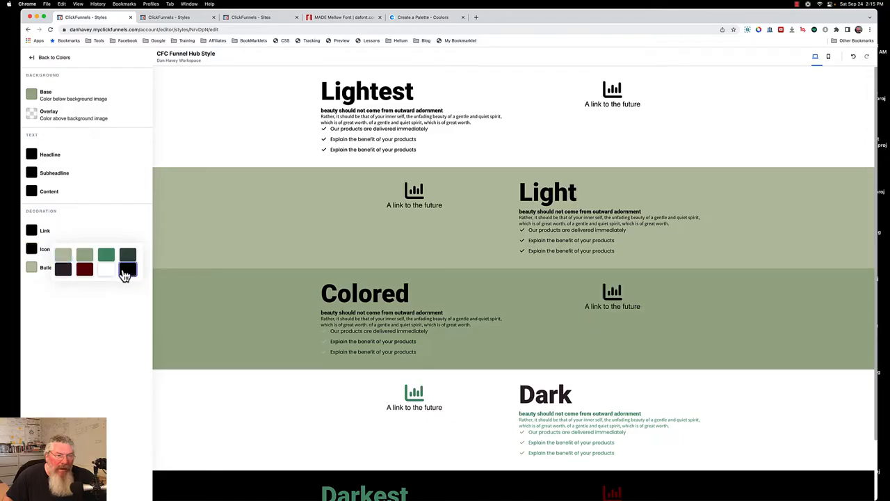
left_click(32, 269)
left_click(127, 288)
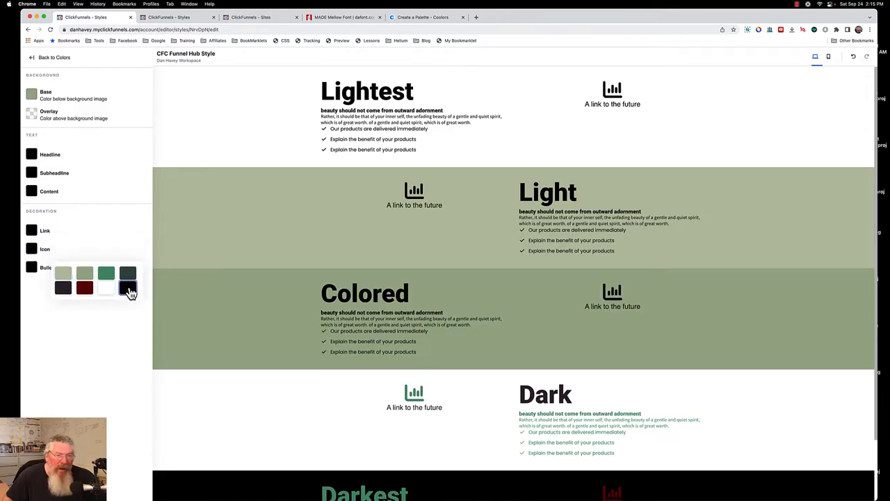
left_click(52, 60)
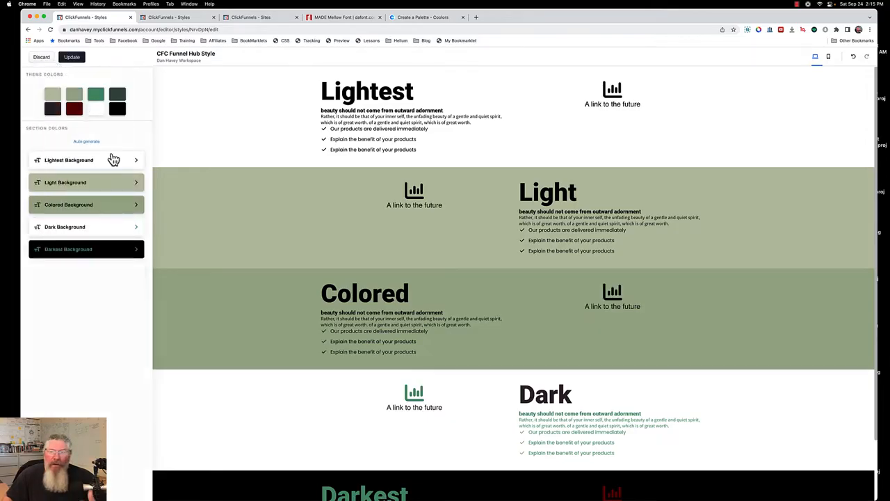
Step: Set the Dark Background section's base color to the medium green theme color, 519872
left_click(82, 228)
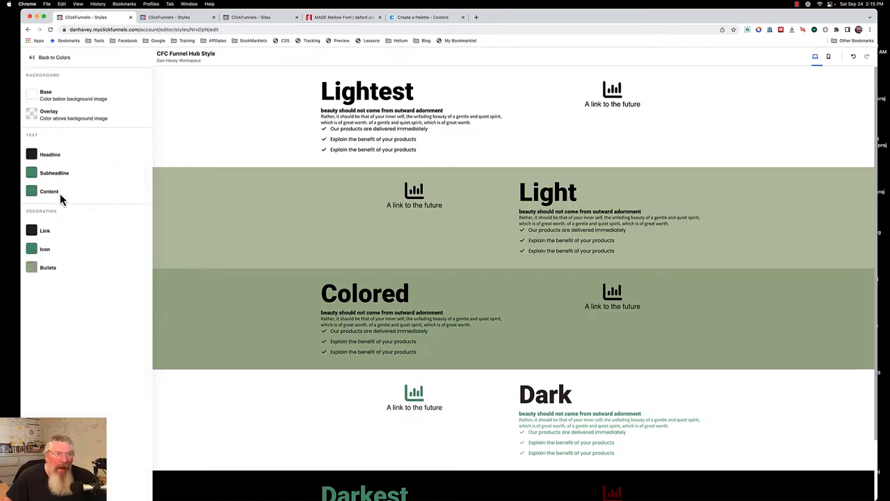
left_click(35, 96)
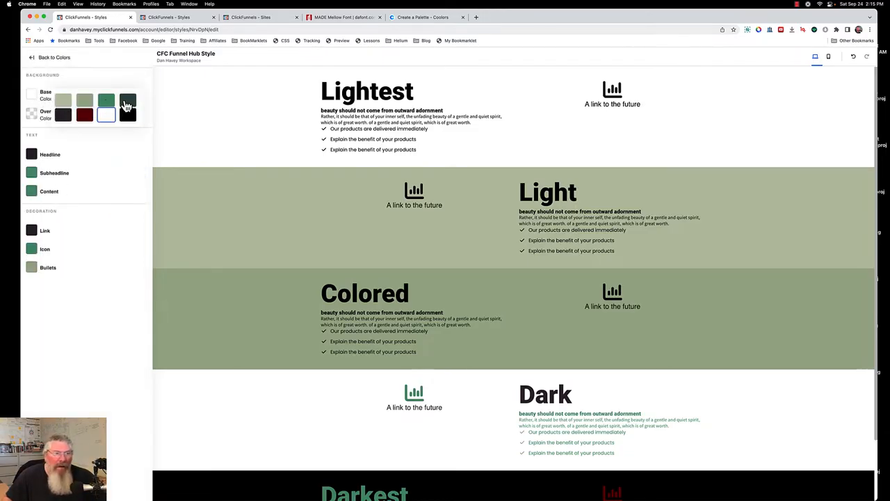
left_click(105, 101)
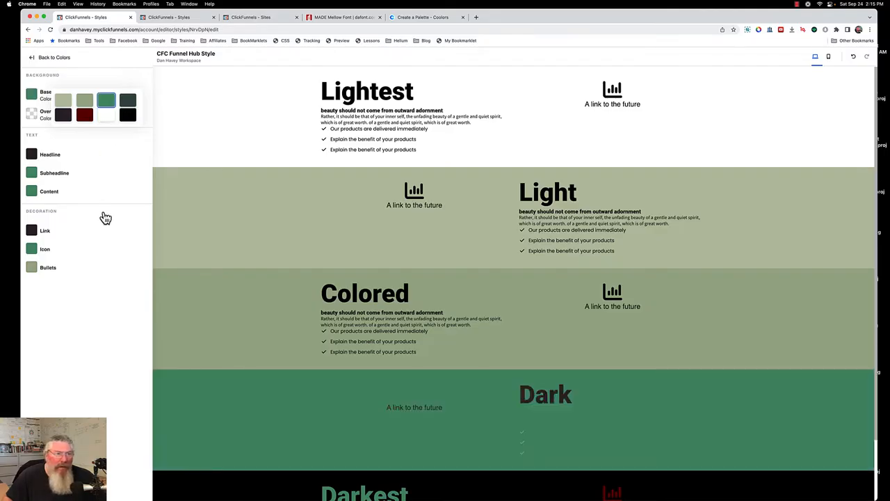
Step: Make the Dark Background section's headline, subheadline and content text black
left_click(32, 155)
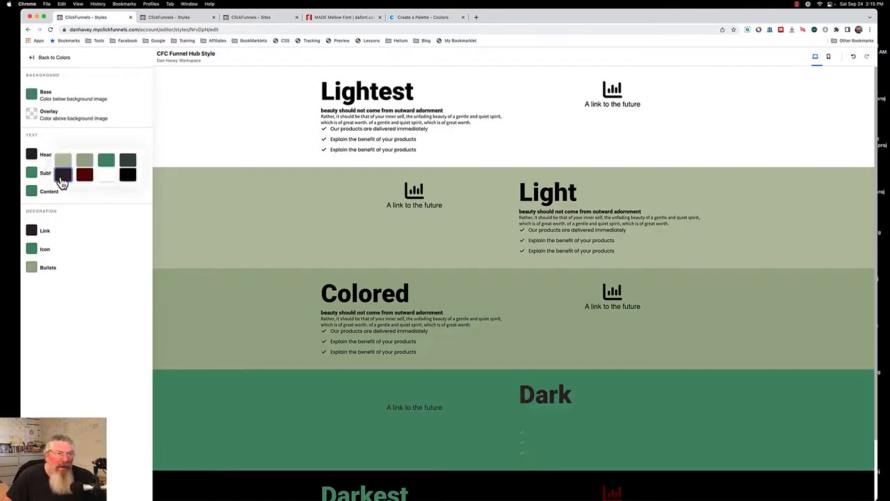
left_click(128, 175)
left_click(31, 173)
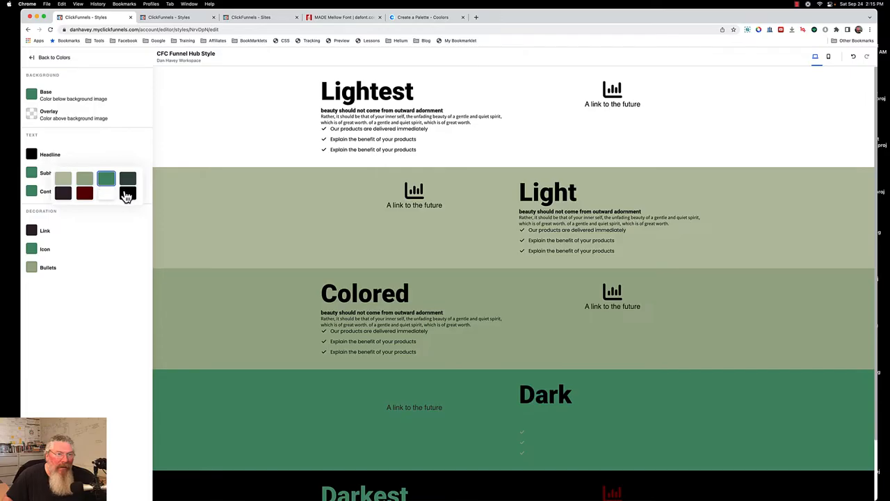
left_click(128, 192)
left_click(32, 193)
left_click(128, 211)
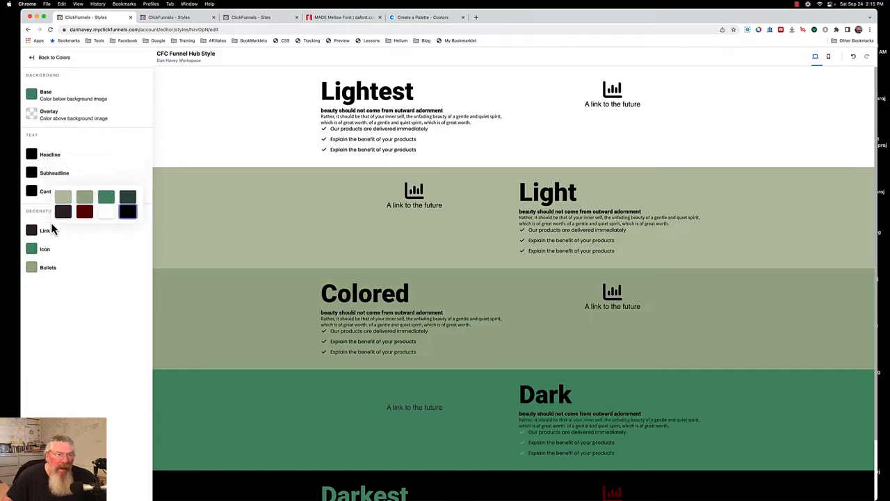
Step: Make the Dark Background section's link, icon and bullets black and return to the color overview
left_click(32, 233)
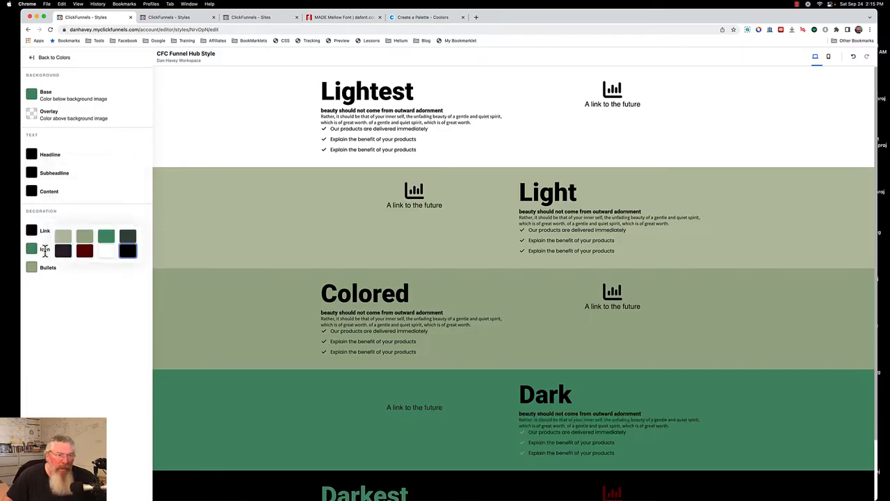
left_click(32, 249)
left_click(126, 270)
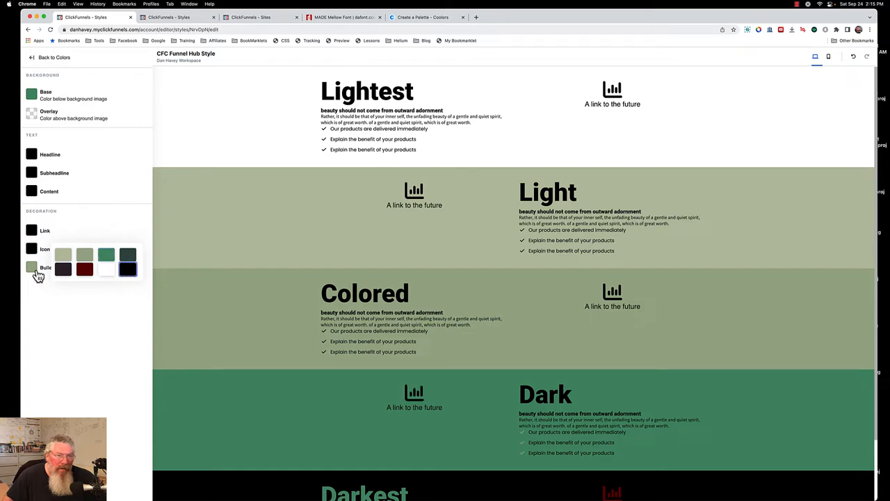
left_click(32, 269)
left_click(127, 289)
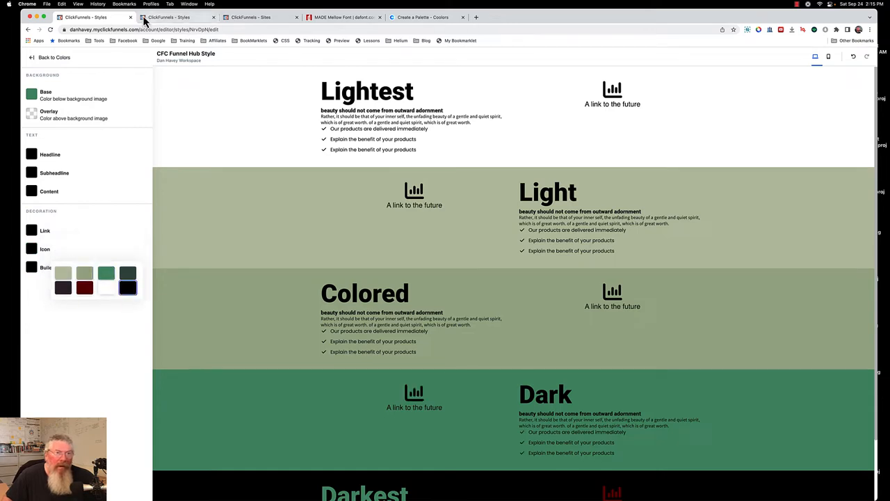
left_click(45, 59)
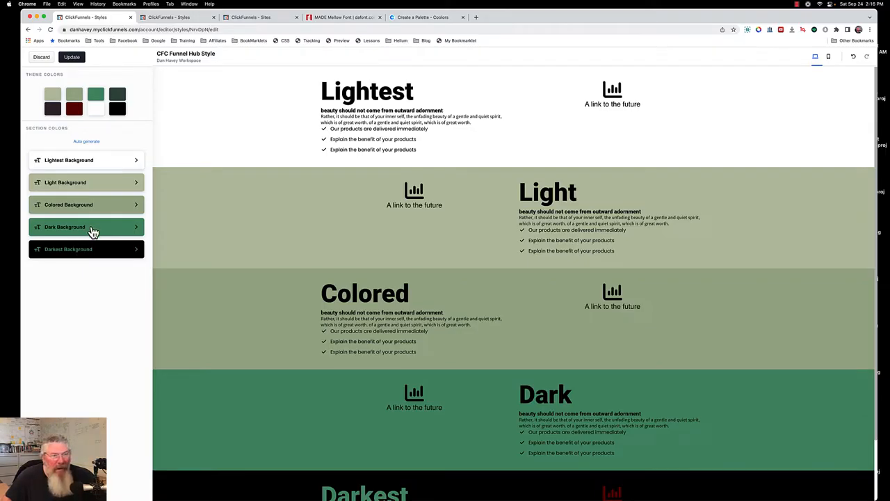
Step: Change the Dark Background section's base color to the darkest green theme color and return to the color overview
left_click(92, 229)
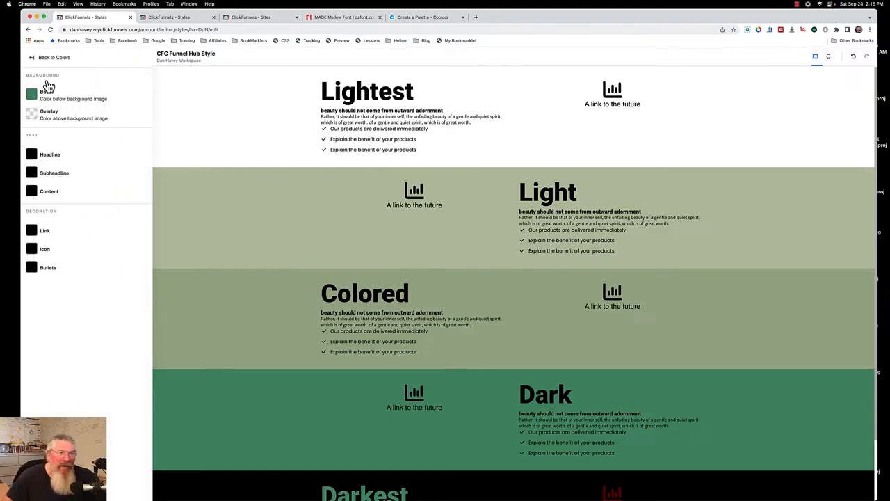
left_click(35, 98)
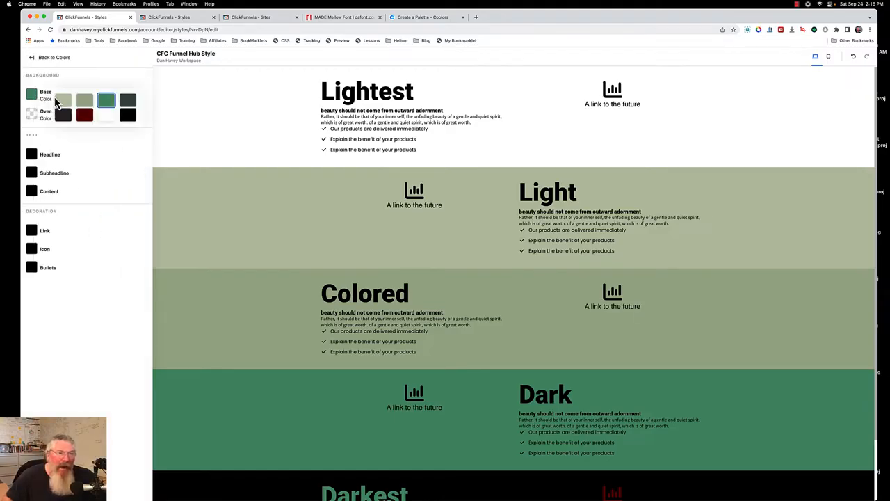
left_click(126, 101)
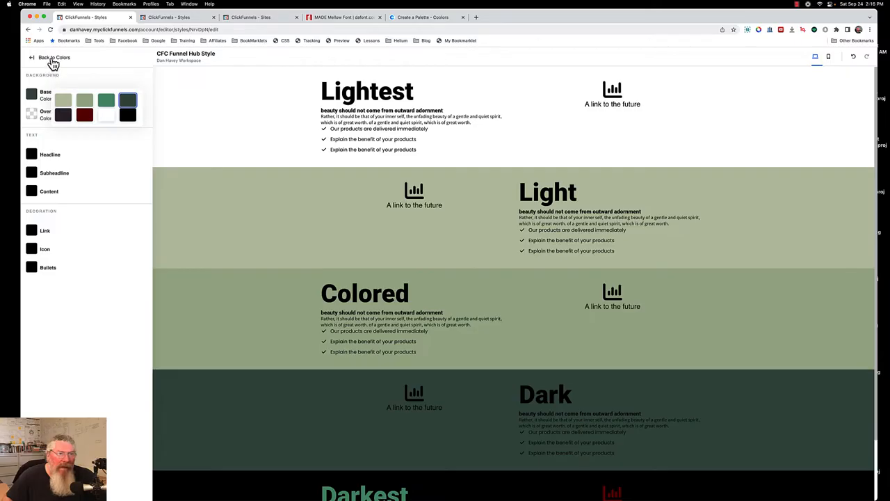
left_click(48, 58)
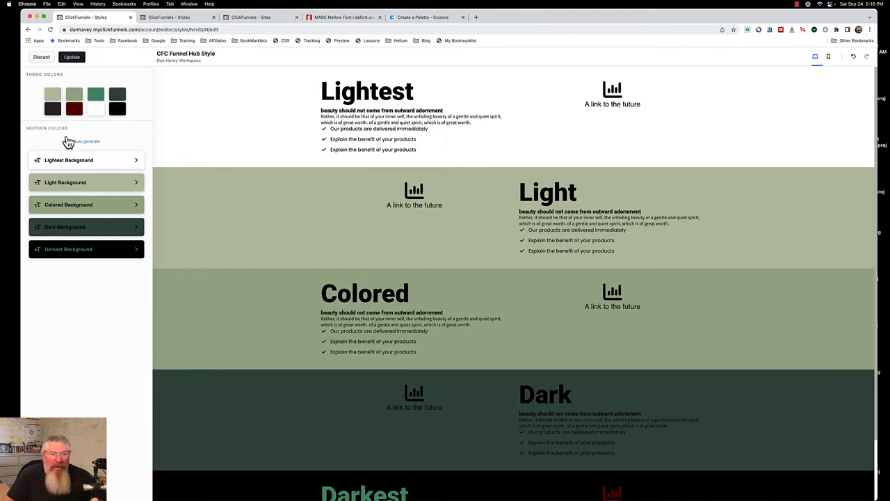
left_click(95, 113)
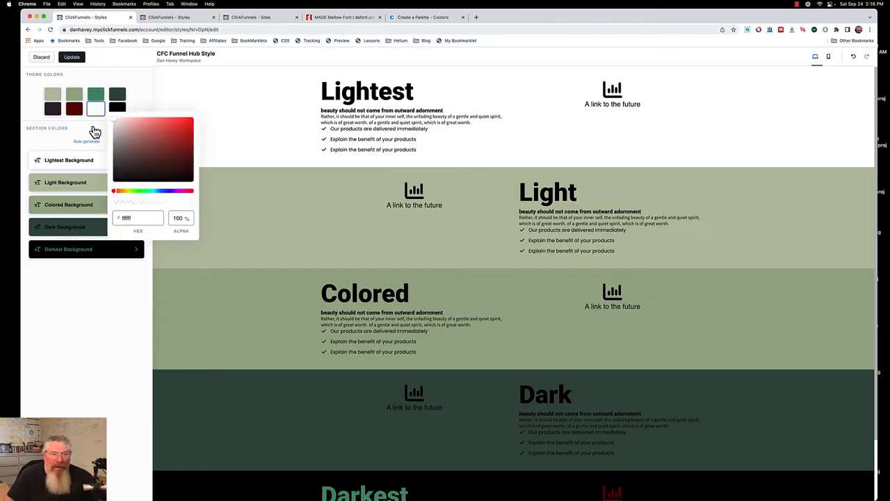
left_click(95, 132)
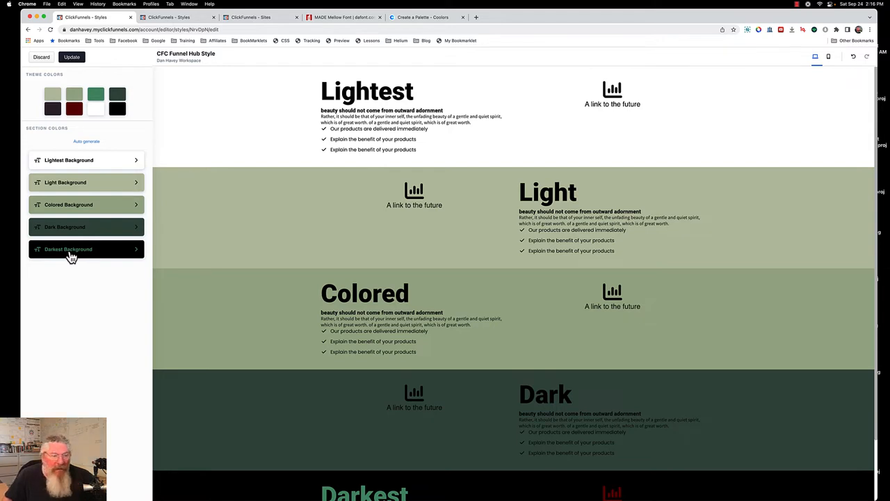
Step: Set the Darkest Background section's base color to the dark purple theme color
left_click(71, 255)
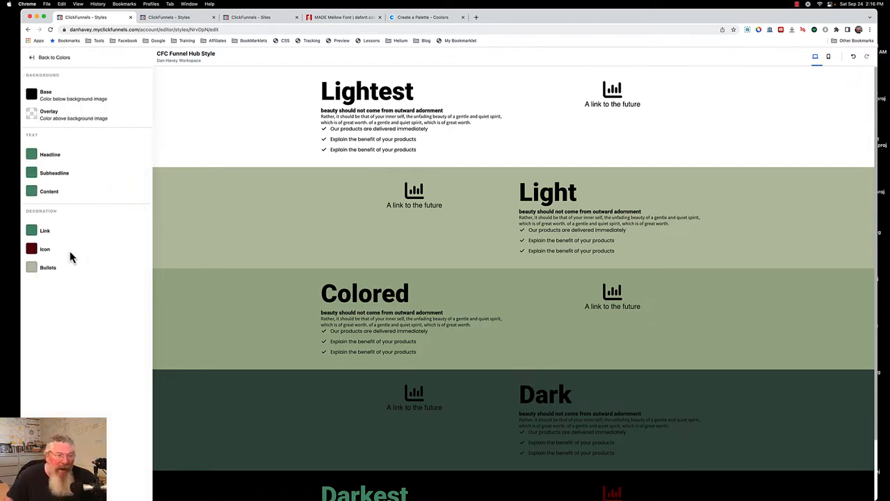
left_click(31, 95)
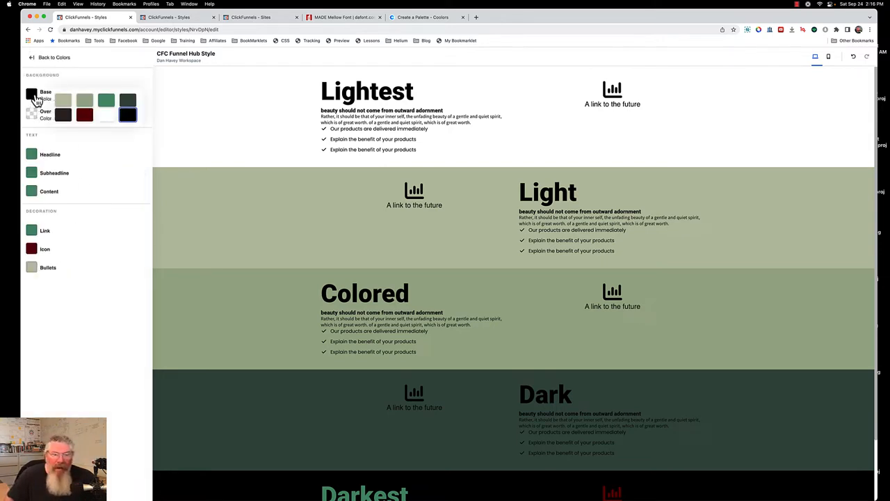
left_click(66, 117)
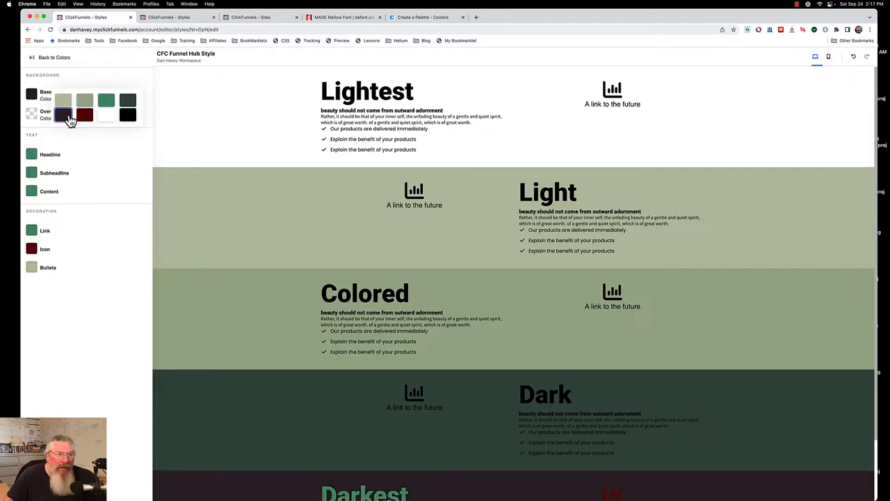
Step: Make the Darkest Background section's headline, subheadline and content text white
left_click(32, 154)
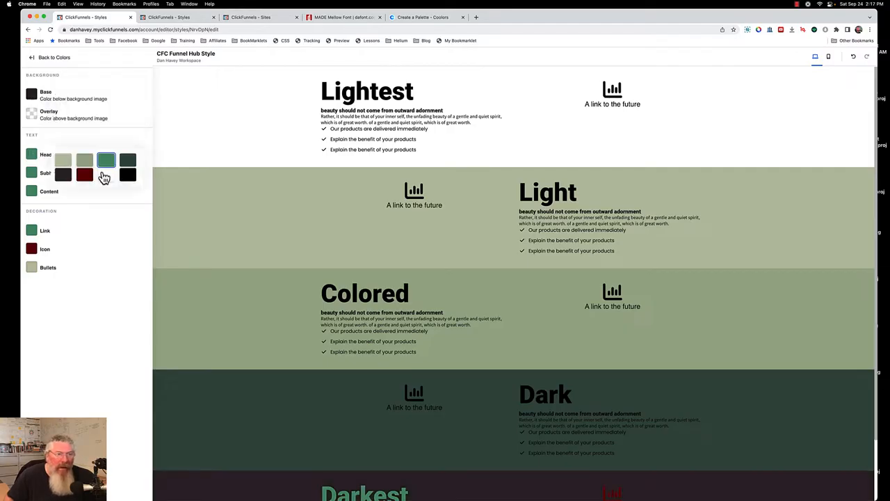
left_click(105, 173)
left_click(32, 179)
left_click(115, 194)
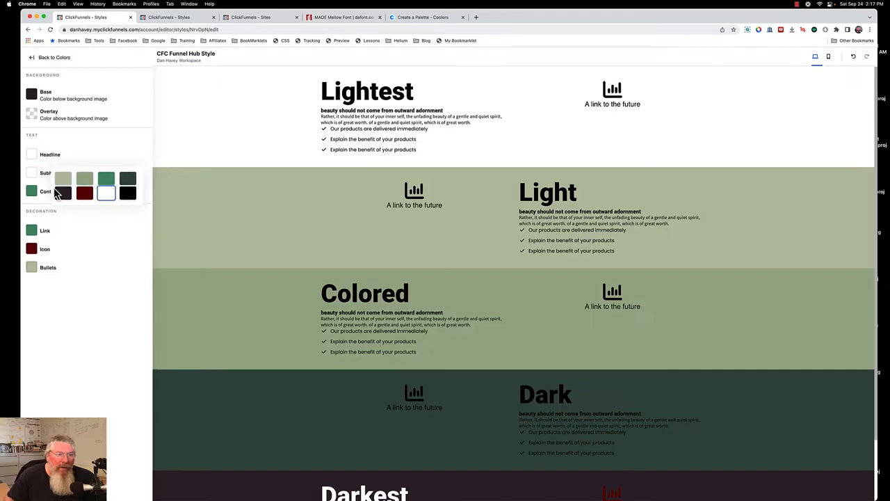
left_click(31, 191)
left_click(106, 213)
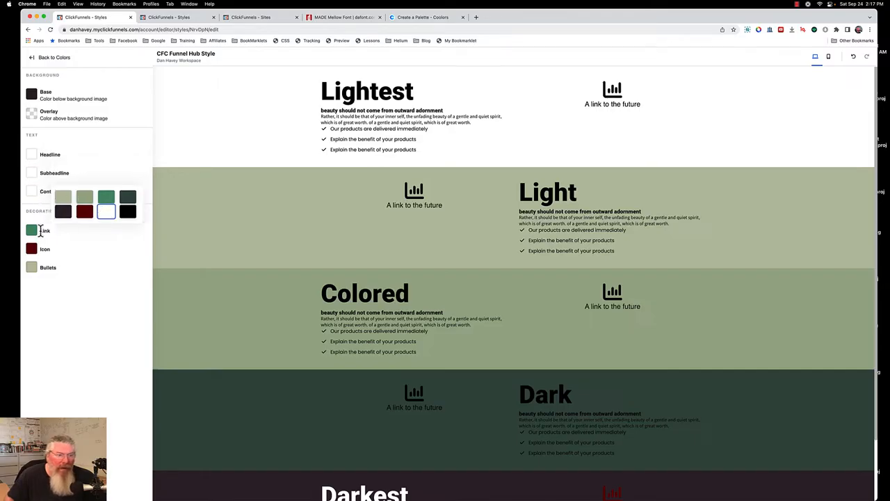
Step: Make the Darkest Background section's link, icon and bullets white and return to the color overview
left_click(31, 230)
left_click(105, 250)
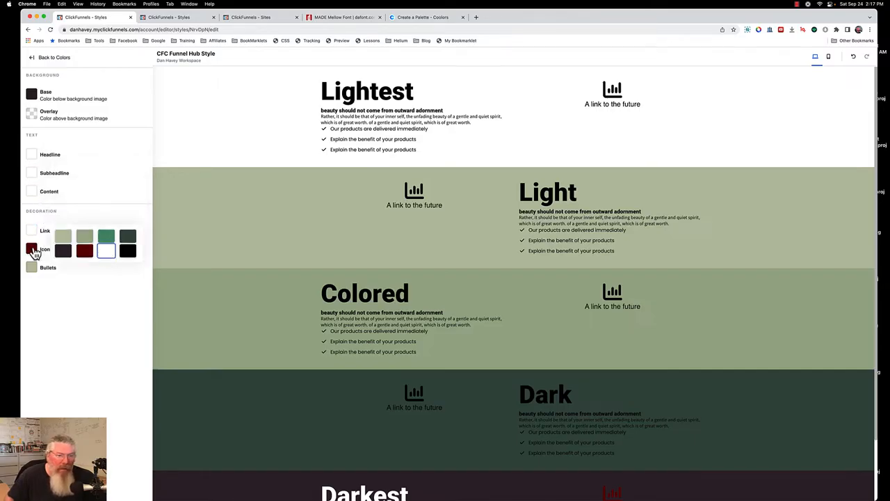
left_click(31, 249)
left_click(105, 268)
left_click(31, 268)
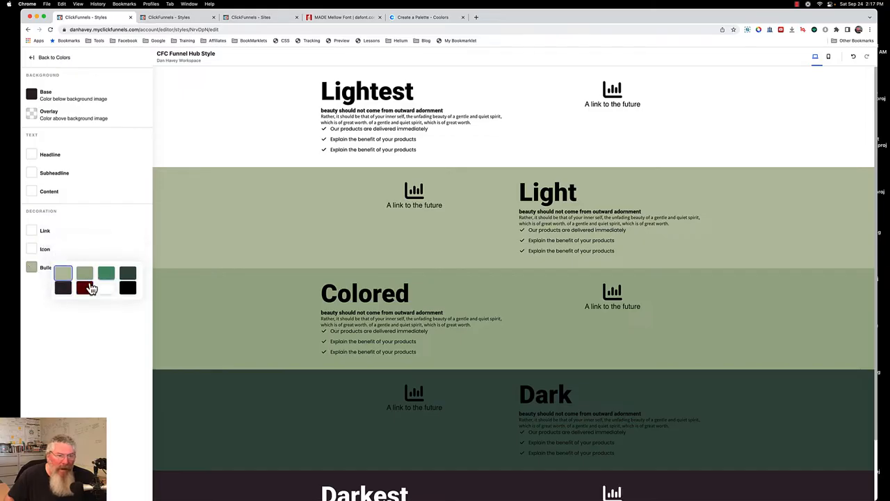
left_click(105, 288)
left_click(45, 60)
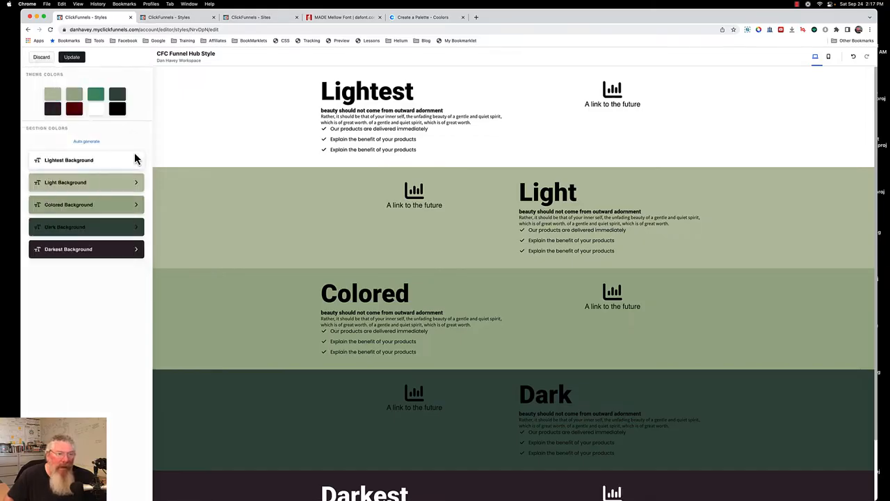
Step: Make the Dark Background section's headline, subheadline and content text white
left_click(75, 227)
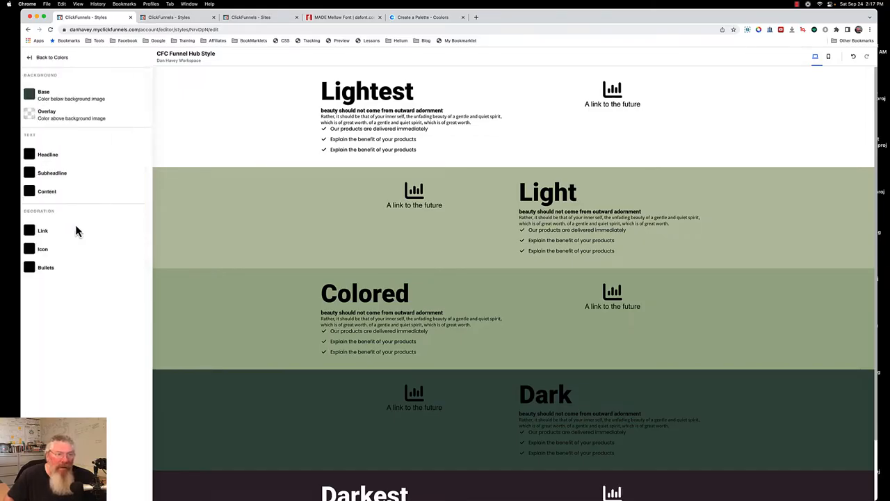
left_click(32, 154)
left_click(106, 175)
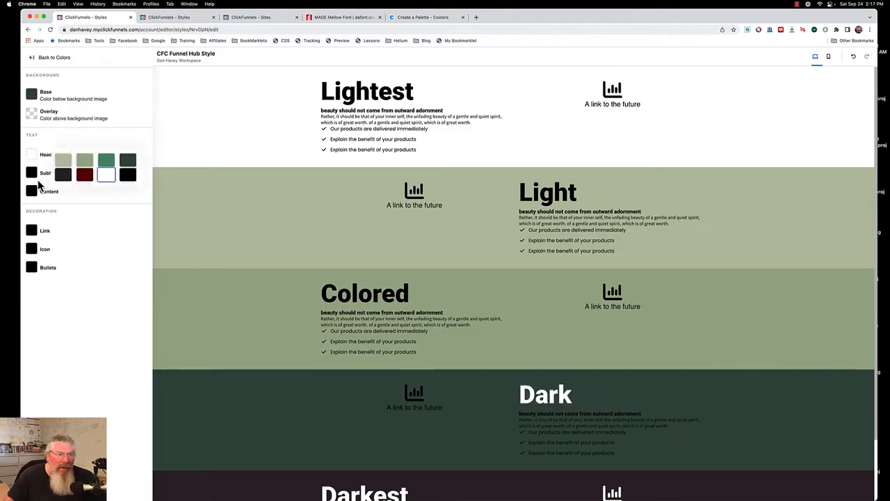
left_click(31, 172)
left_click(105, 193)
left_click(33, 193)
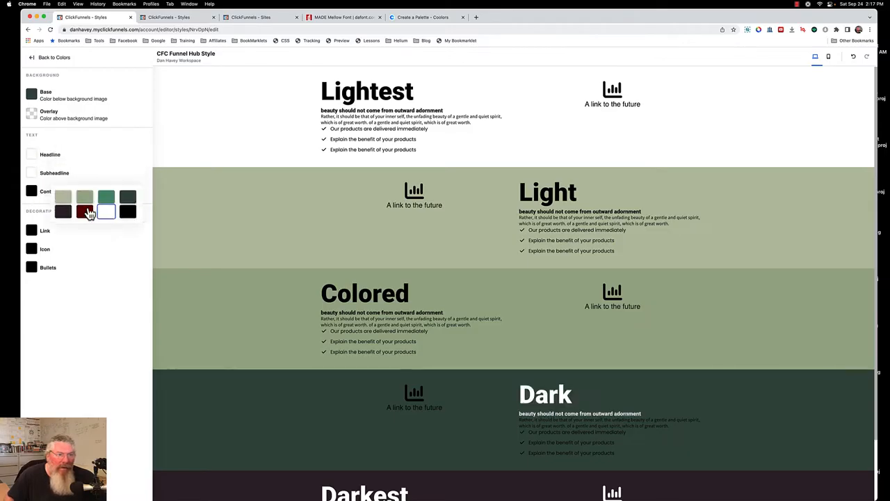
left_click(105, 211)
Step: Make the Dark Background section's link, icon and bullets white
left_click(32, 231)
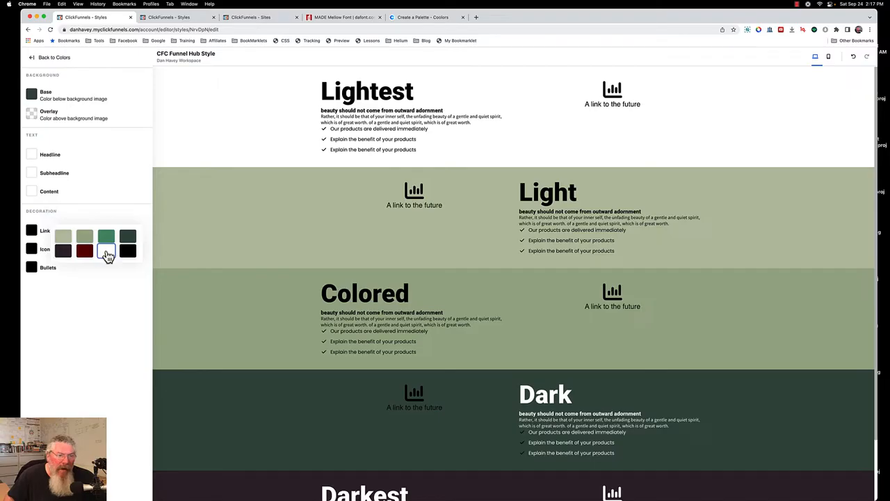
left_click(106, 251)
left_click(31, 249)
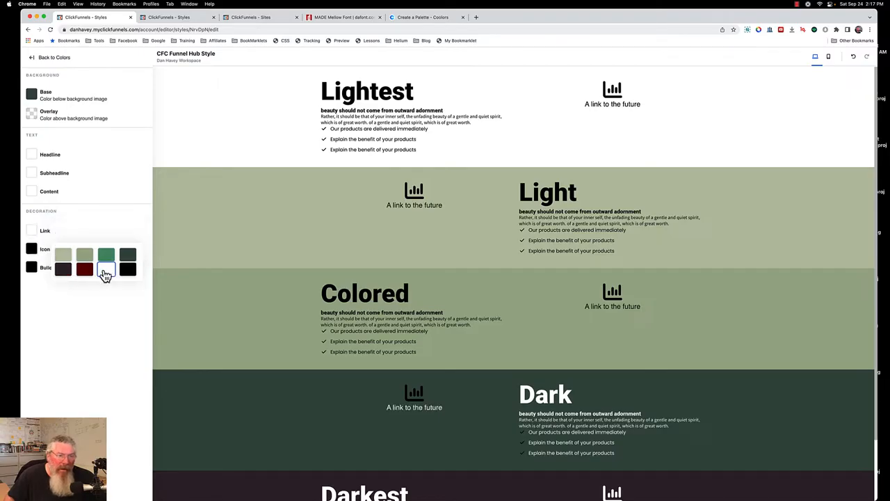
left_click(105, 270)
left_click(31, 267)
left_click(108, 292)
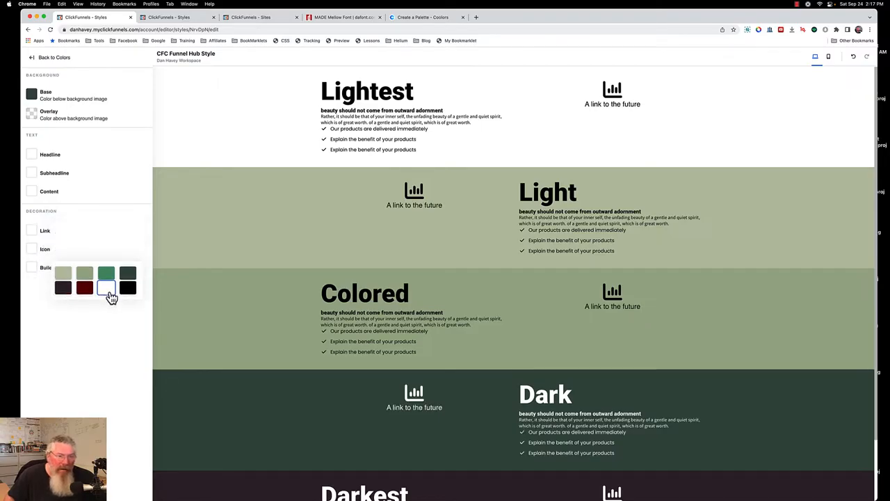
Step: Check the recolored section previews and save the color changes to the style guide
scroll(275, 237, "down", 2)
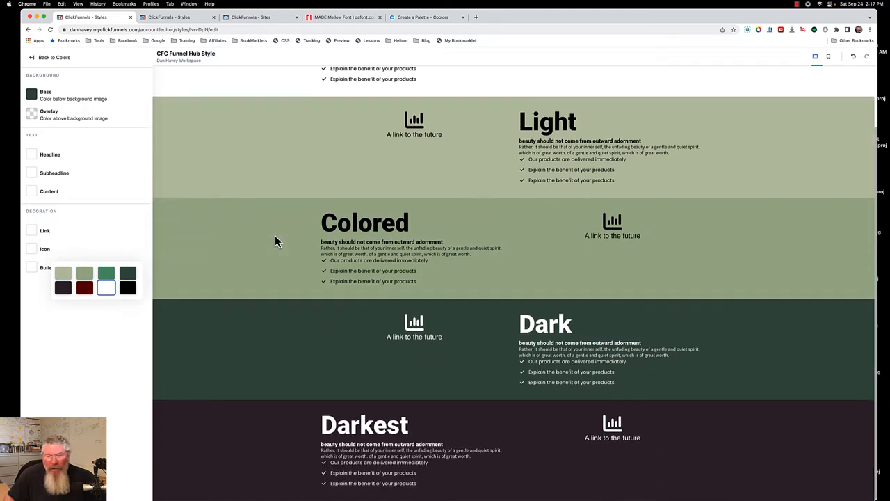
scroll(277, 240, "up", 2)
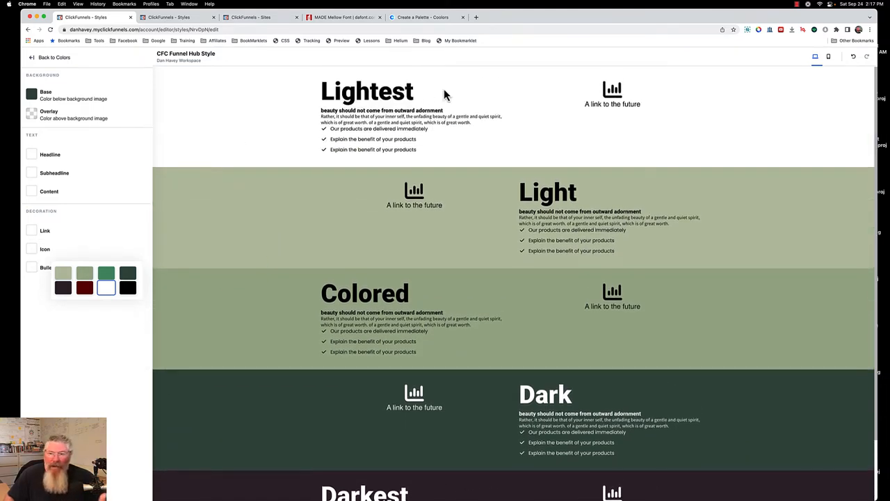
left_click(39, 60)
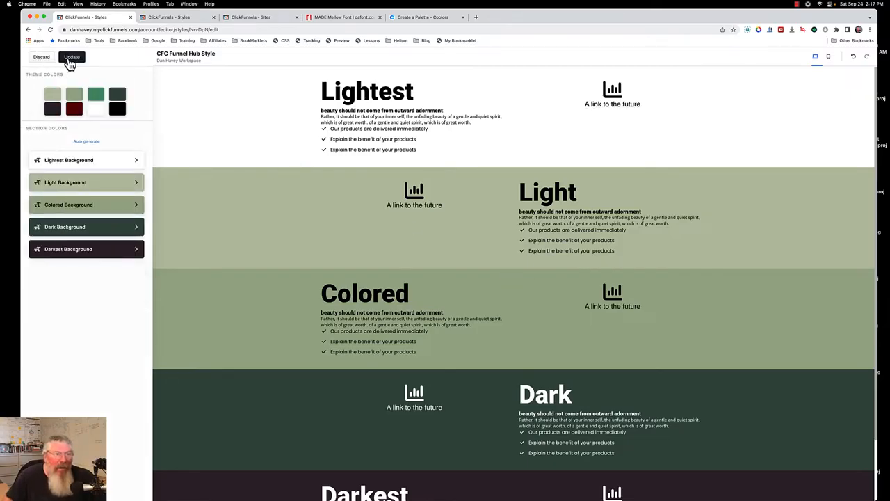
left_click(71, 59)
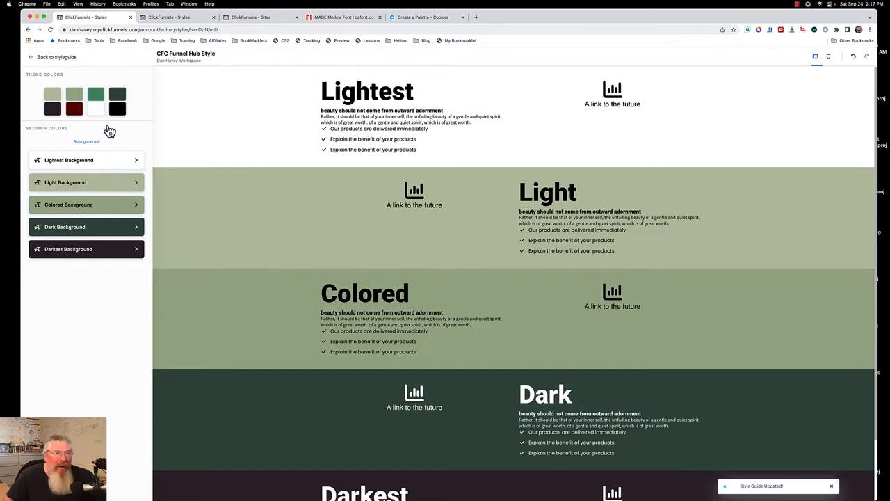
Step: Return to the style guide, open the shadow settings and compare the values of shadow styles 1, 2 and 3
left_click(50, 59)
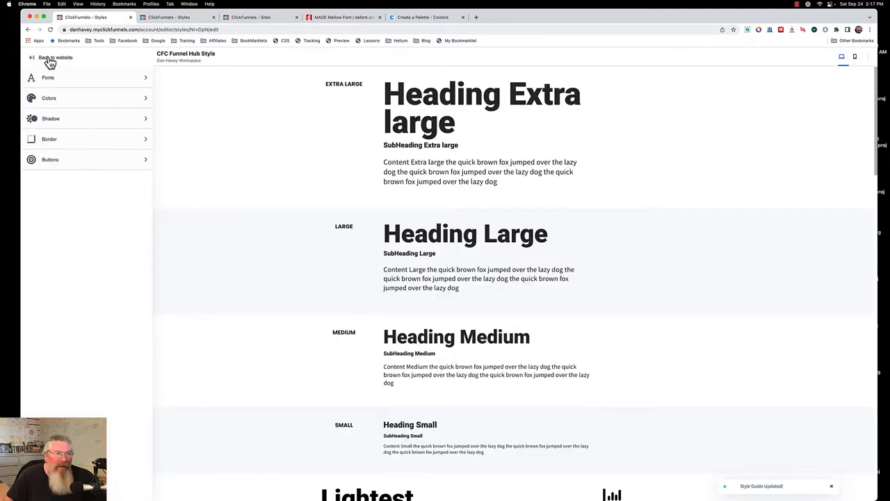
left_click(52, 123)
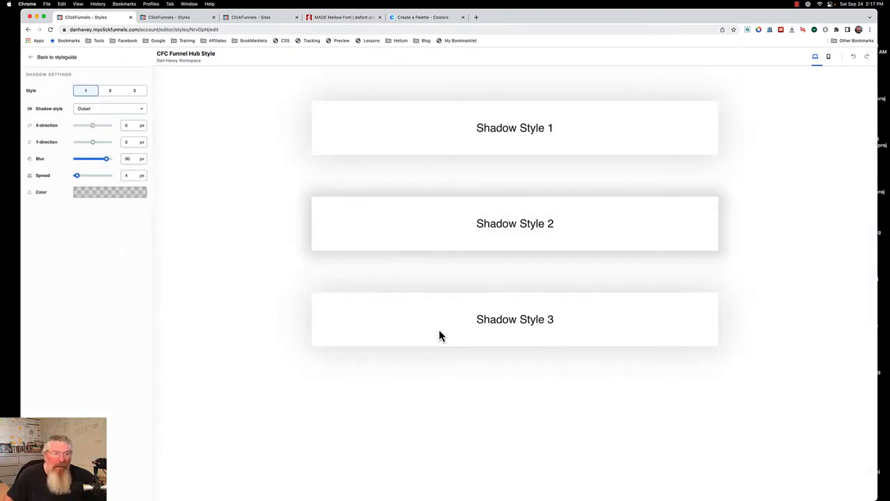
left_click(110, 94)
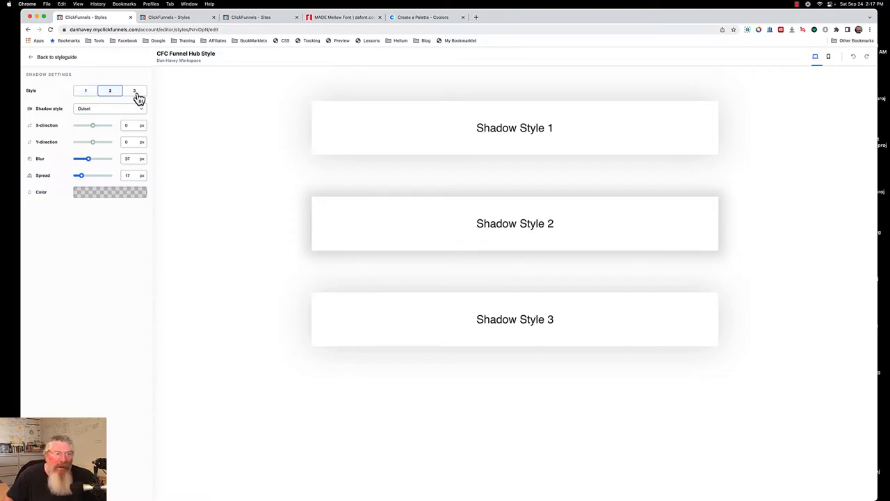
left_click(137, 96)
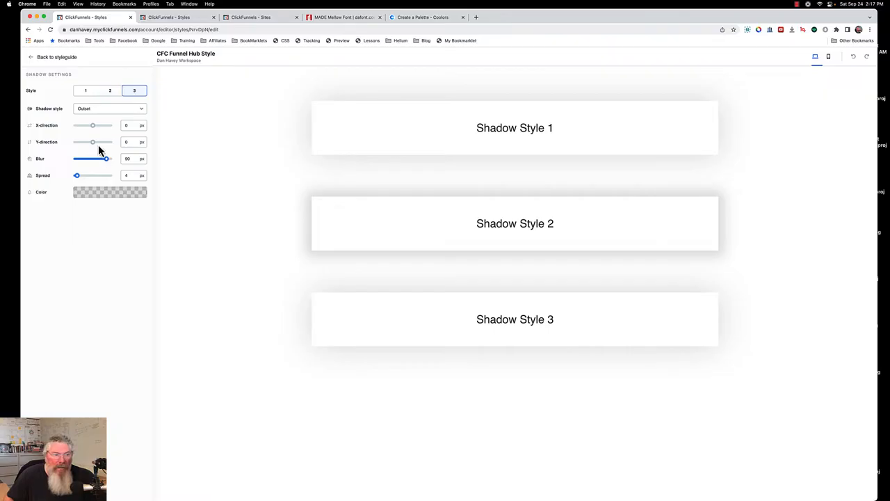
left_click(105, 94)
left_click(87, 95)
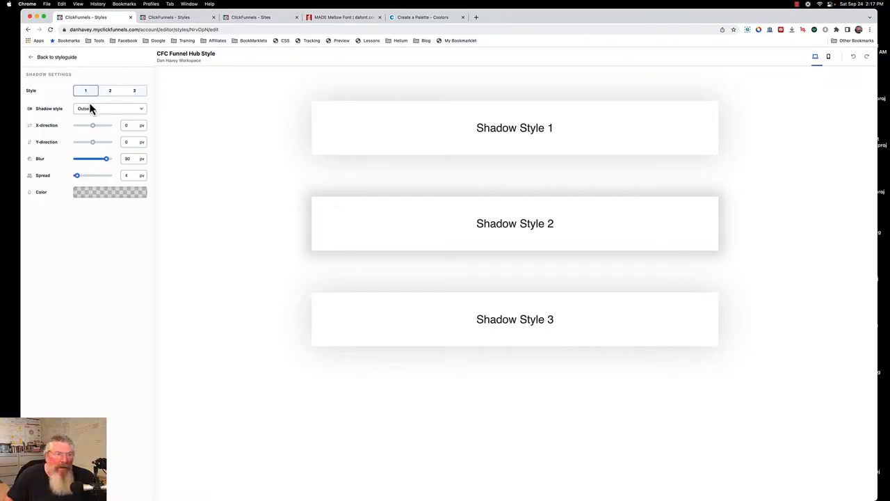
Step: Try the inset shadow type on Shadow Style 1 and switch it back to outset
left_click(89, 108)
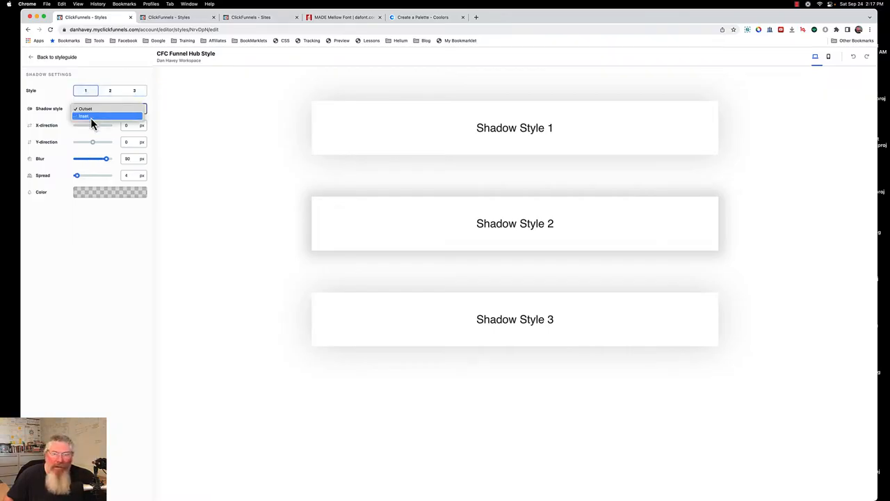
left_click(91, 118)
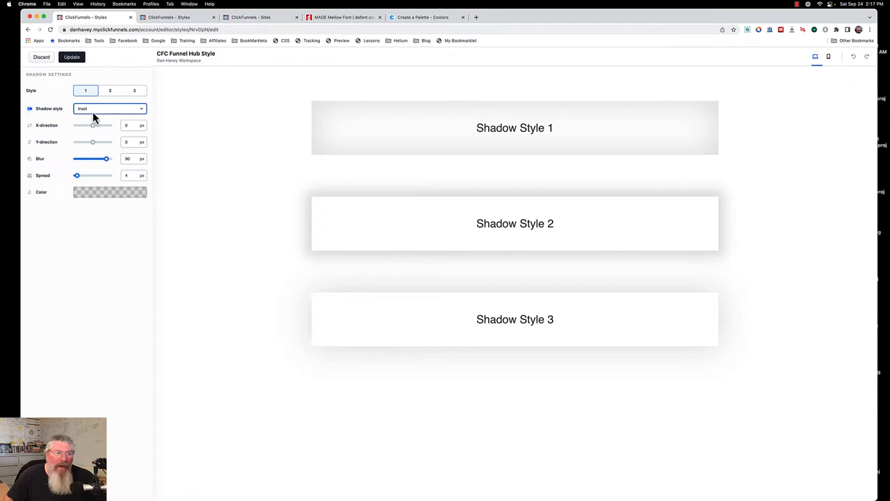
left_click(93, 109)
left_click(94, 102)
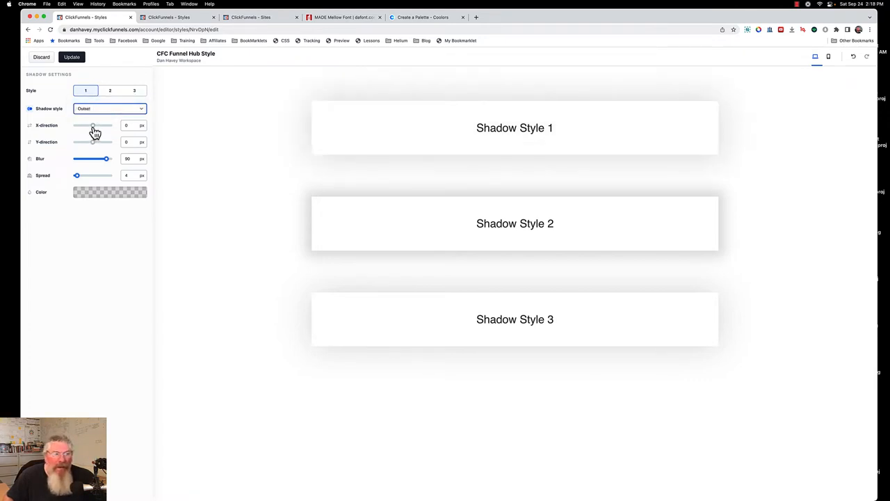
Step: Set Shadow Style 1's X-direction to 5 px and raise its black color's alpha to 100%
mouse_move(94, 130)
left_mouse_down()
mouse_move(65, 131)
mouse_move(117, 133)
mouse_move(93, 134)
left_mouse_up()
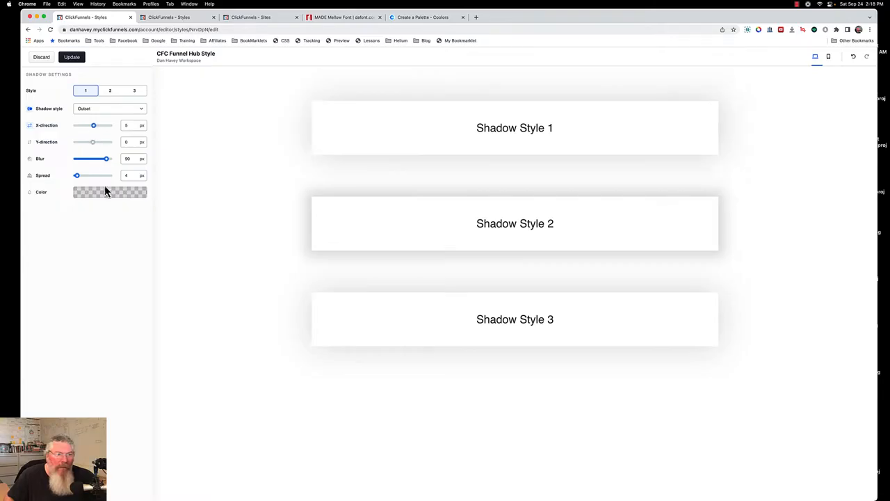
left_click(104, 194)
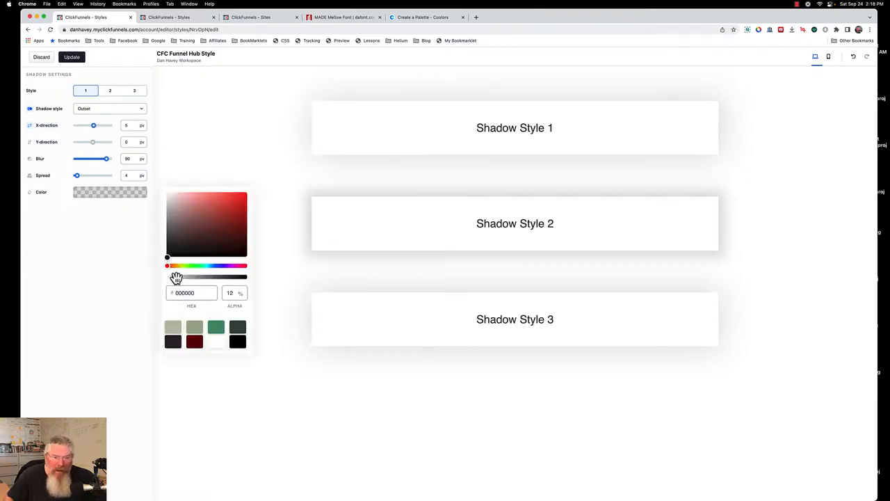
left_click_drag(176, 278, 253, 290)
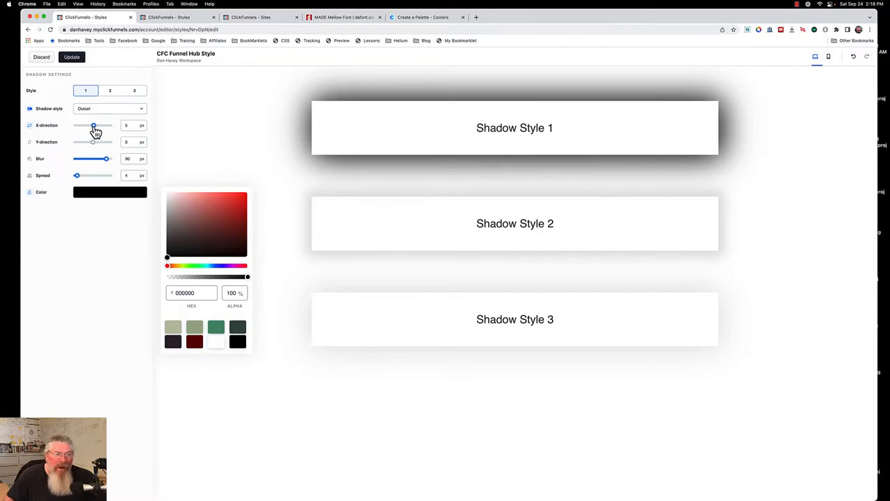
Step: Try Shadow Style 1's X-direction and Y-direction at 100 px and -100 px, returning both to 0 px
left_click_drag(95, 131, 125, 130)
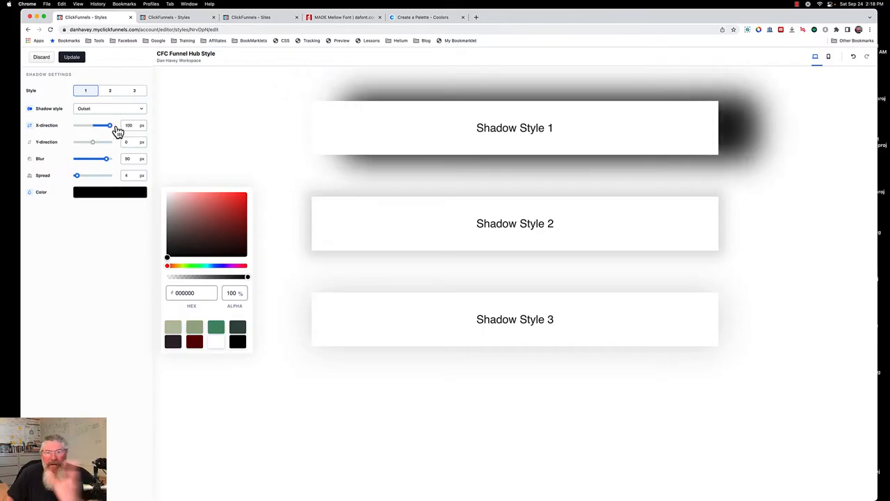
left_click_drag(119, 132, 61, 132)
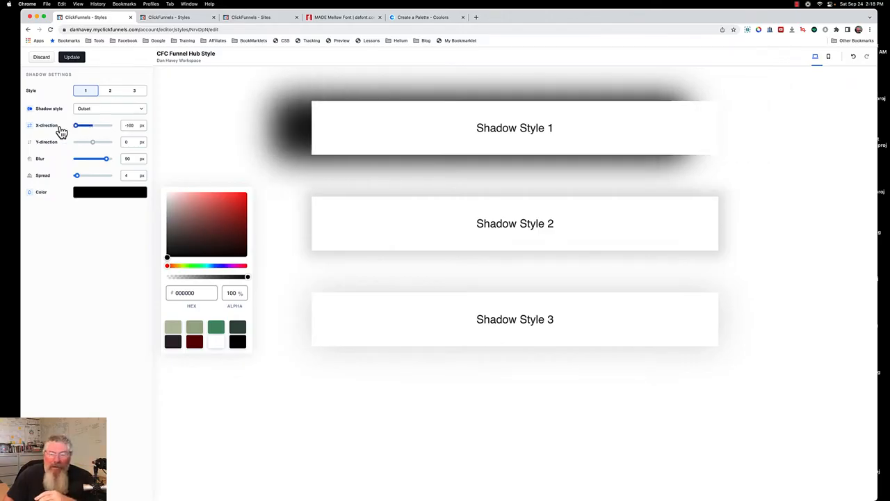
left_click_drag(77, 133, 122, 147)
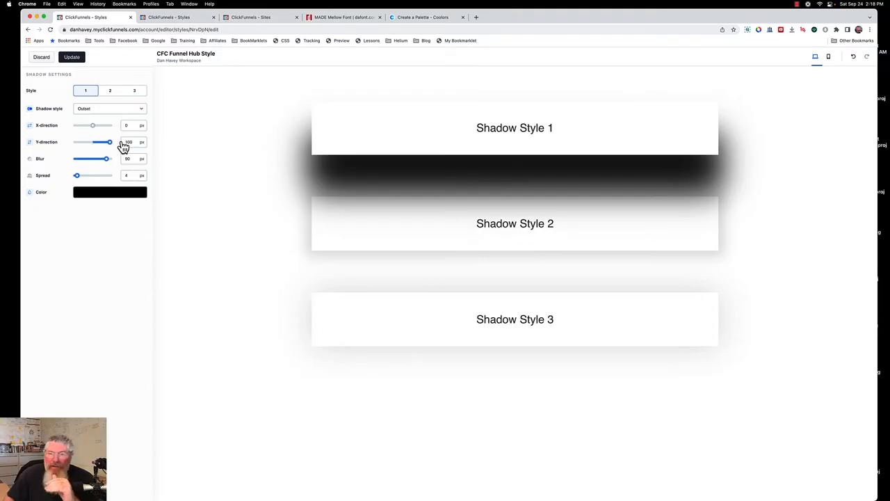
left_click_drag(122, 146, 35, 148)
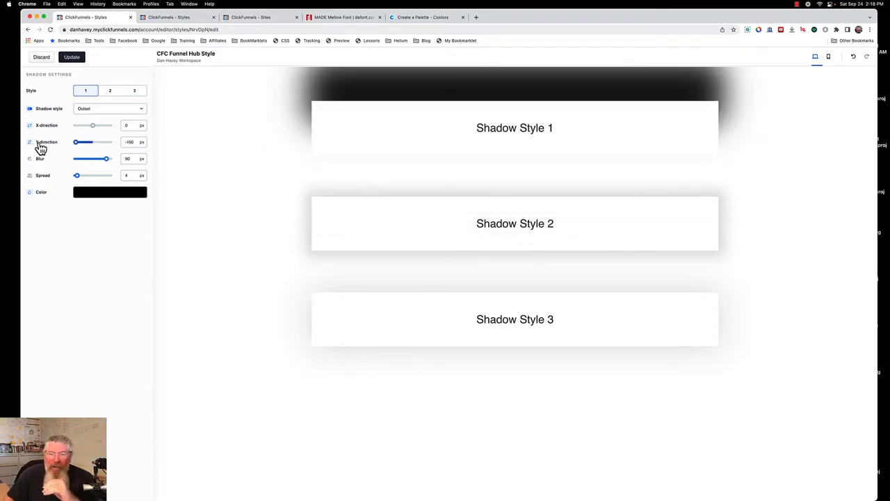
left_click_drag(75, 145, 94, 146)
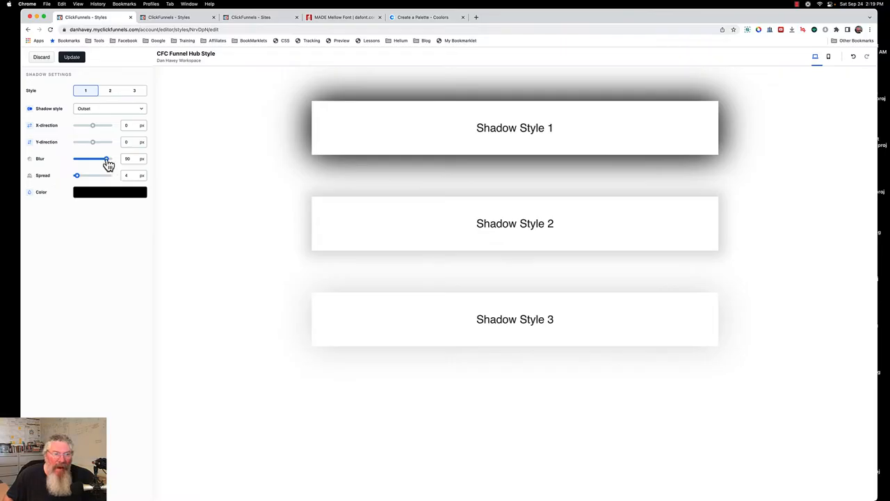
Step: Try Shadow Style 1 with 0 px blur and a changed spread, returning to 90 px blur and 4 px spread
left_click_drag(107, 164, 78, 162)
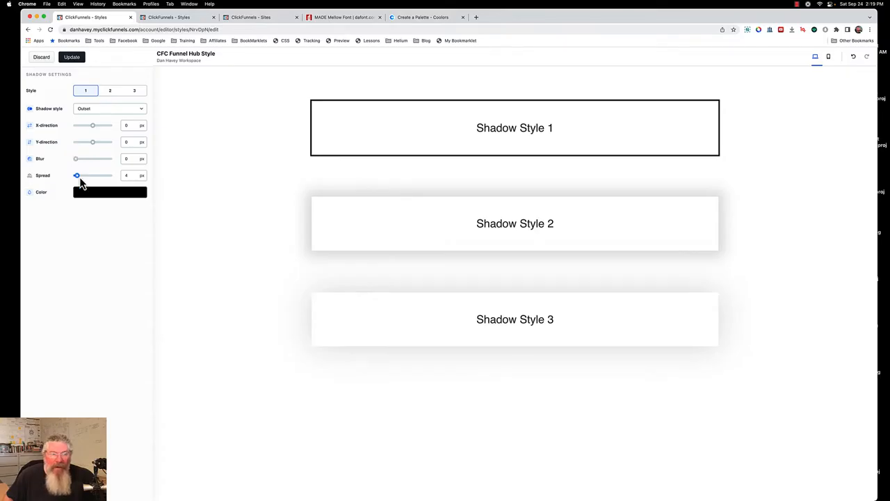
left_click_drag(77, 176, 107, 169)
Step: Set the alpha of Shadow Style 1's black color to 12%
left_click(116, 192)
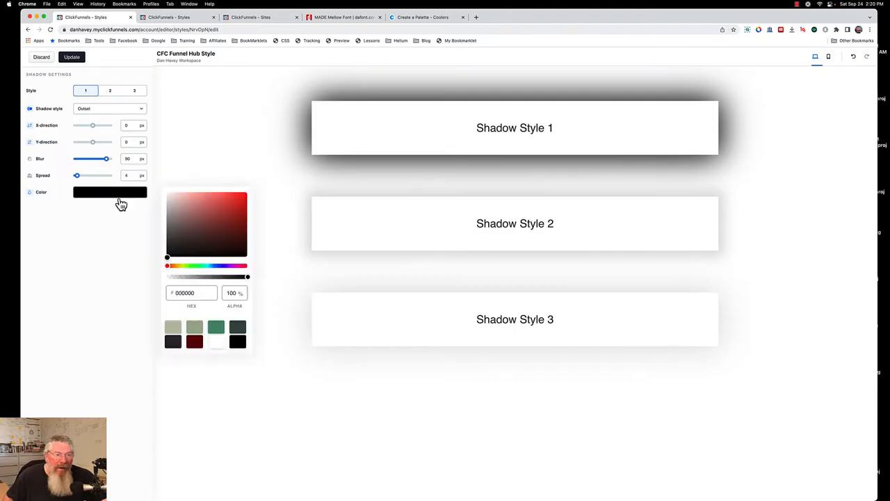
left_click(188, 293)
left_click(230, 293)
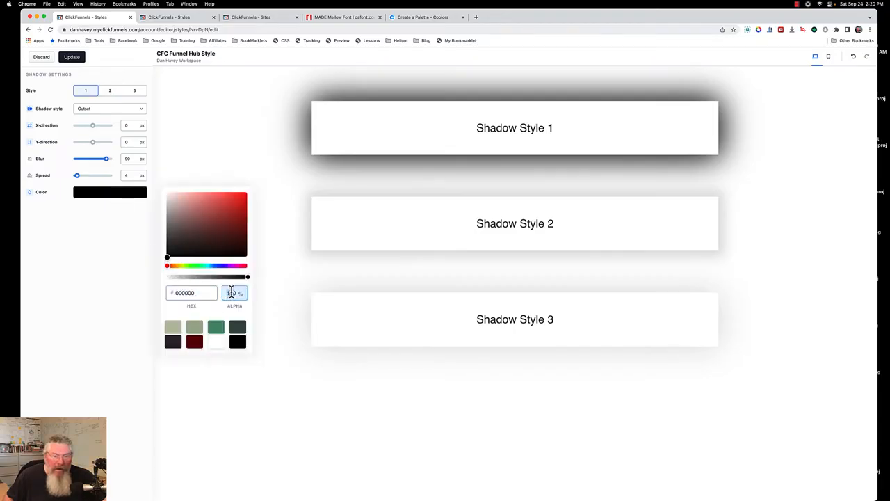
type("0")
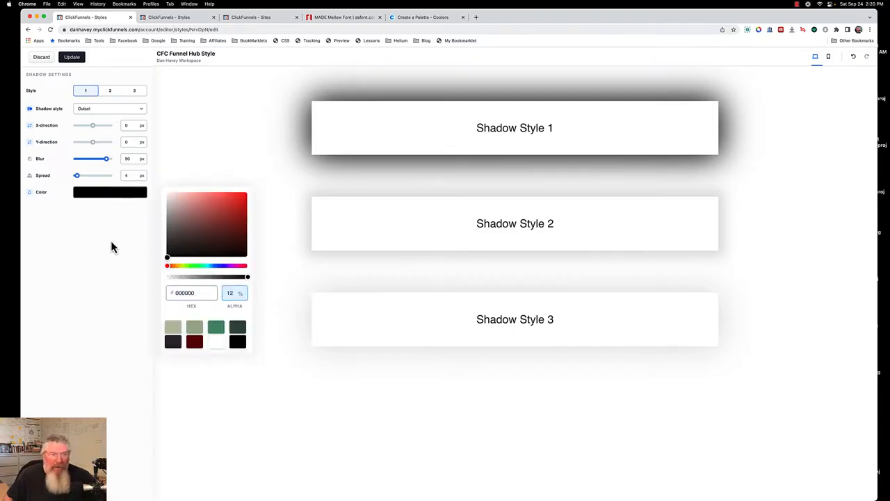
left_click(103, 241)
Step: Compare the settings of the three shadow styles and check the color values of styles 3 and 1
left_click(104, 94)
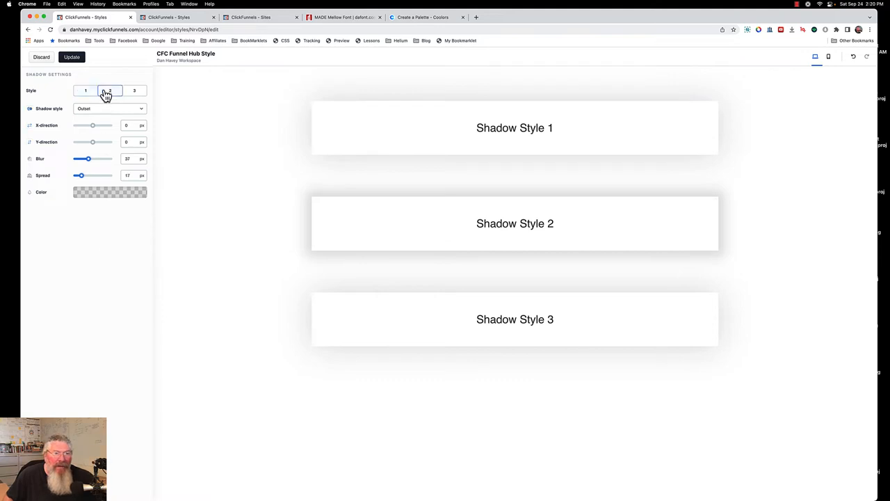
left_click(135, 96)
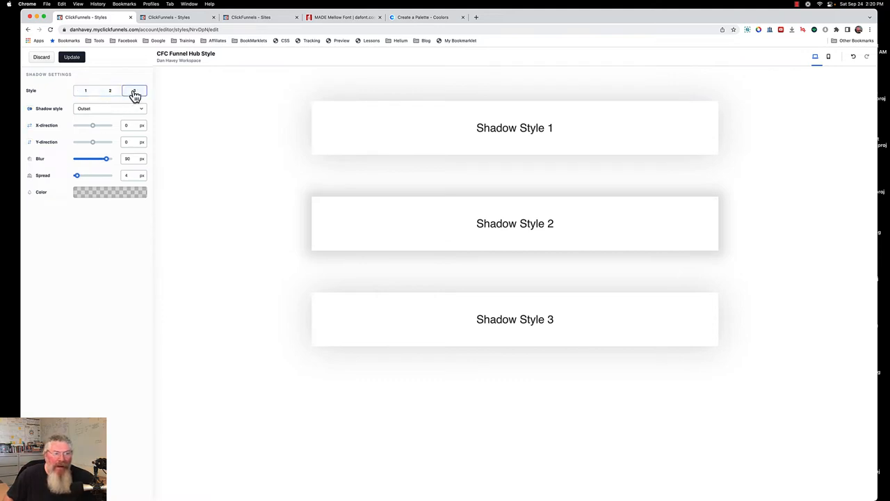
left_click(85, 93)
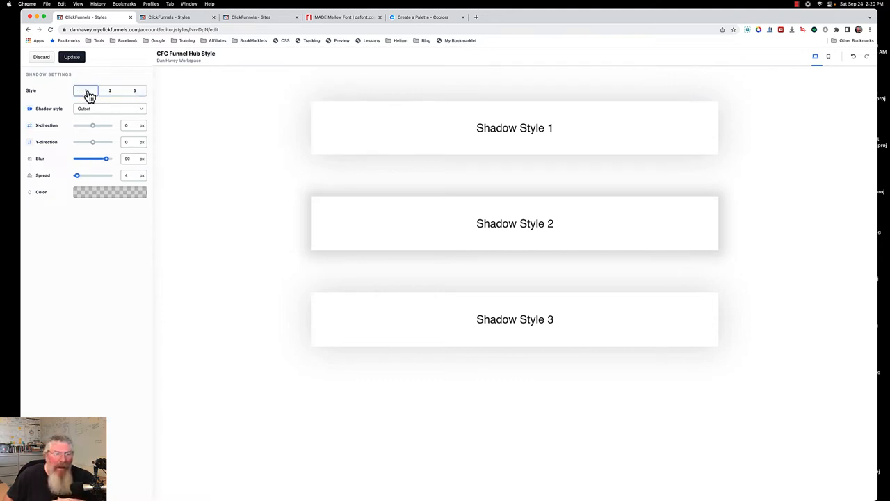
left_click(134, 94)
left_click(126, 198)
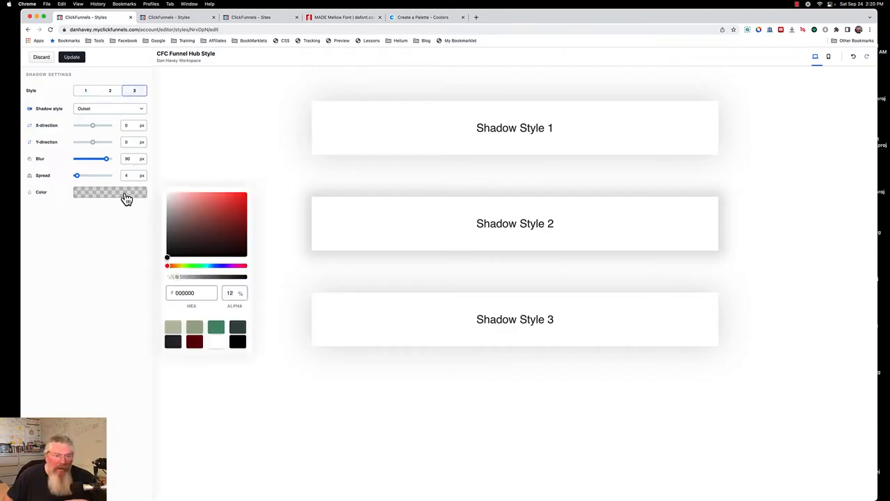
left_click(84, 96)
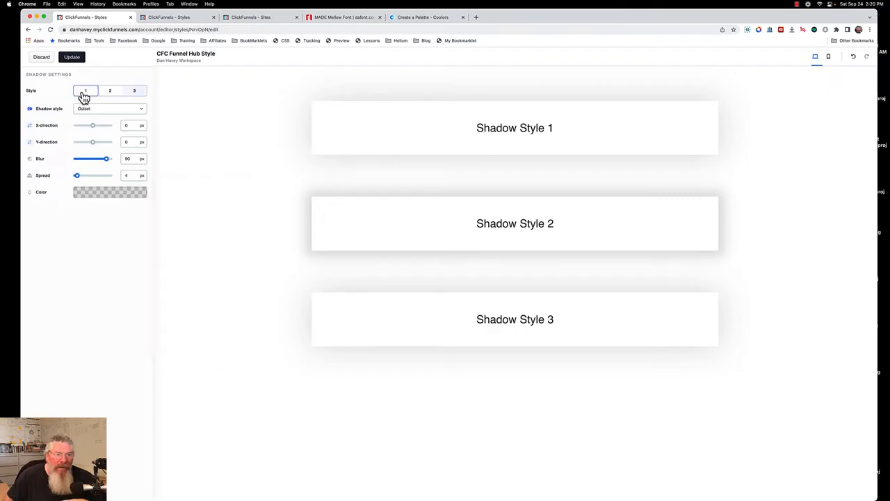
left_click(111, 195)
left_click(187, 293)
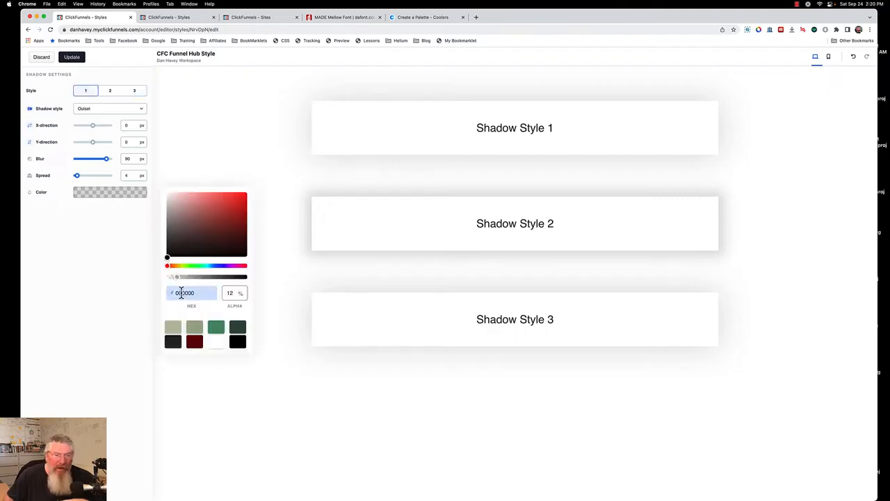
left_click(87, 279)
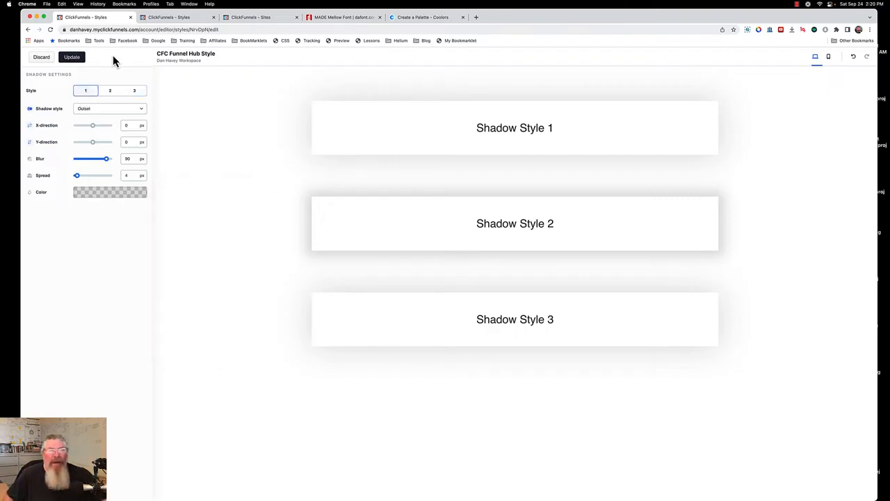
Step: Save the shadow settings to the style guide and return to its overview
left_click(79, 60)
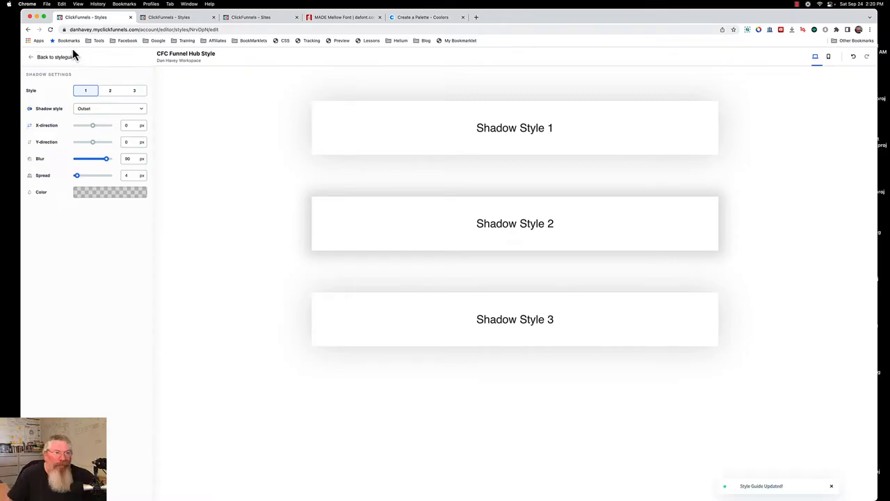
left_click(40, 61)
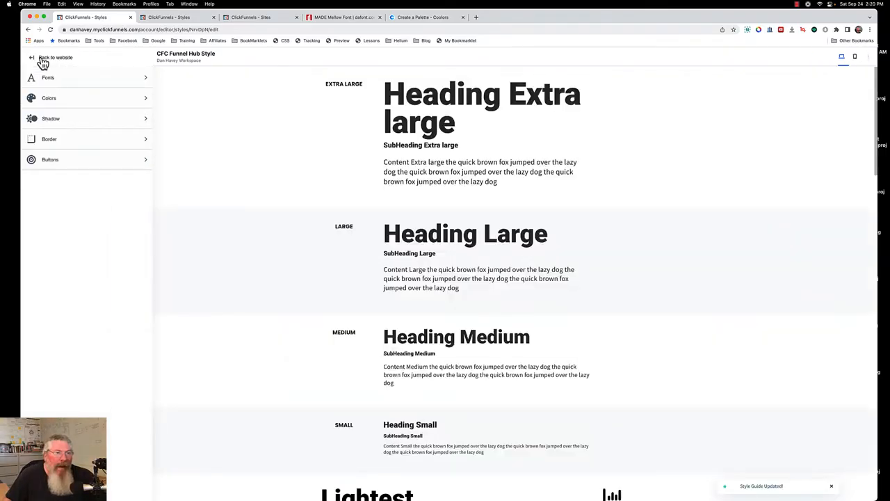
Step: Open the border settings and try dashed and dotted lines on Border Style 1, returning it to solid
left_click(48, 143)
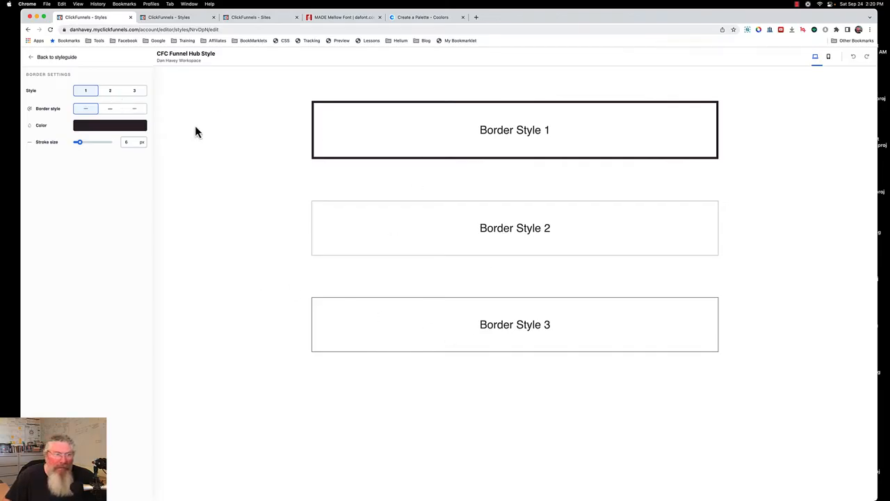
left_click(111, 112)
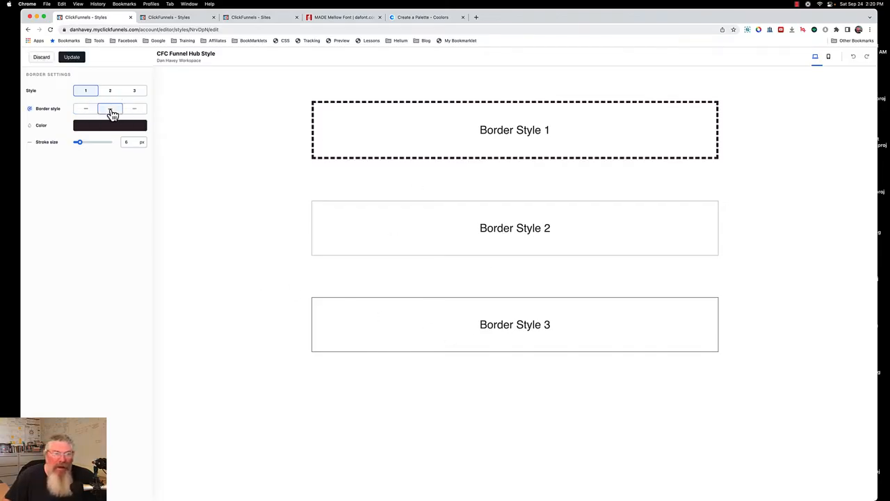
left_click(135, 113)
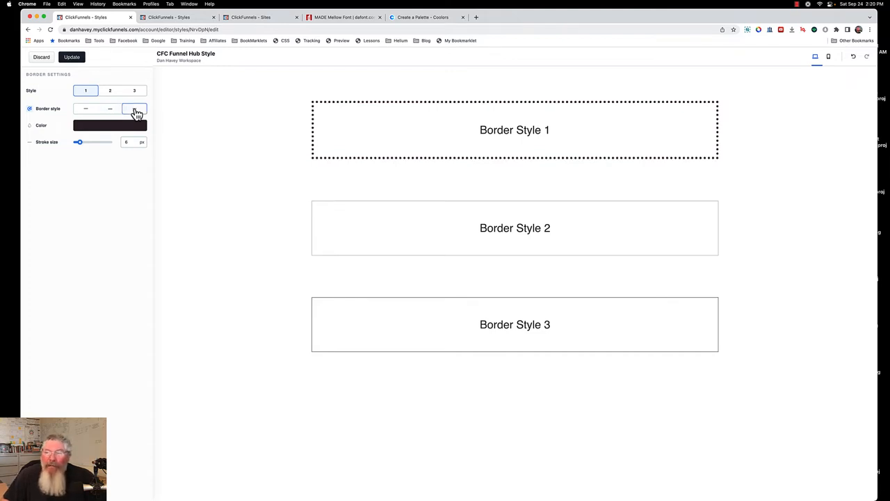
left_click(90, 113)
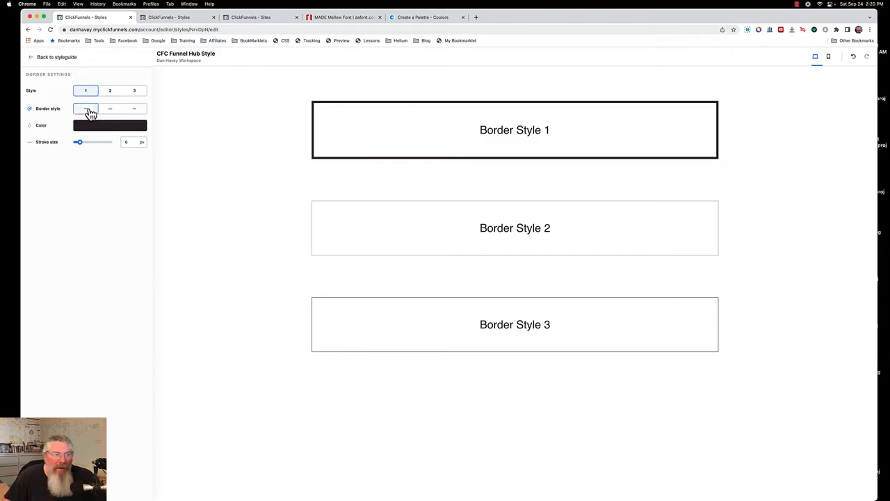
Step: Try bright pink ff00a0 as Border Style 1's color and restore the original hex value 34252f
left_click(93, 128)
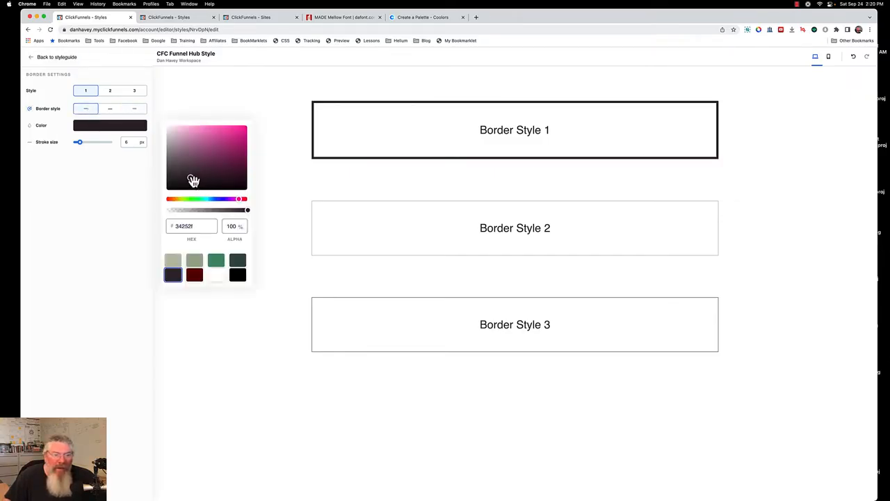
left_click(197, 227)
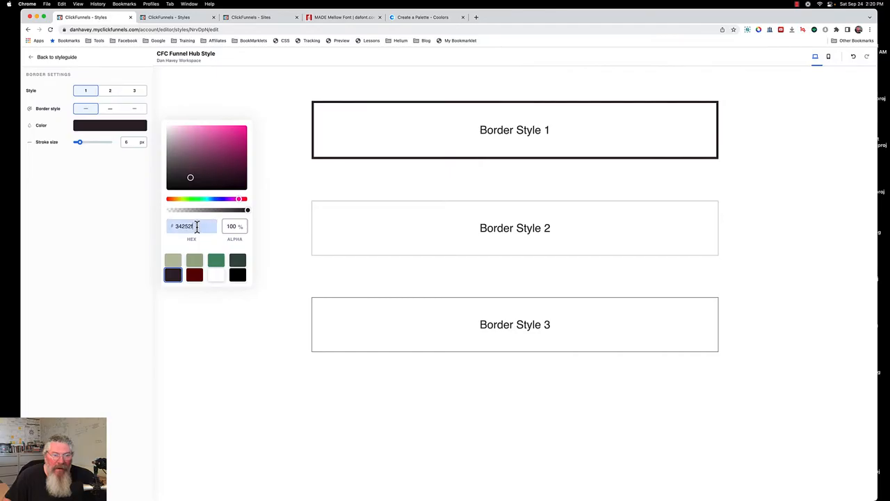
left_click_drag(197, 227, 169, 226)
key("super+c")
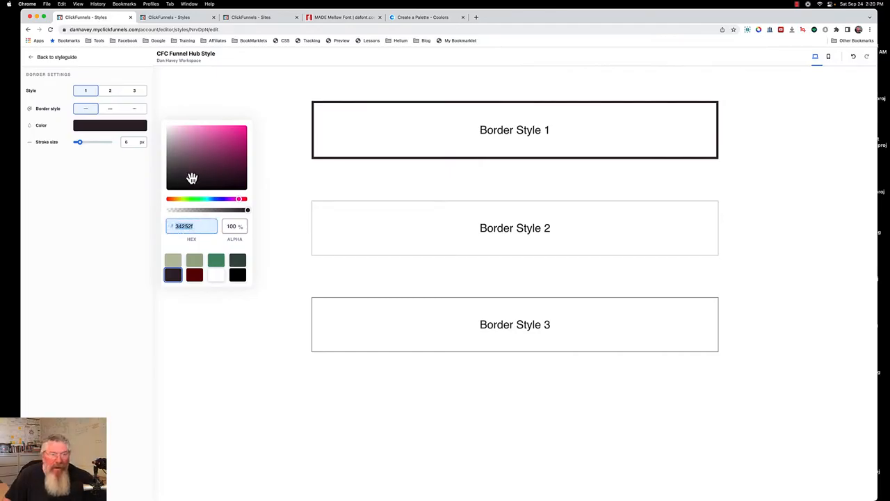
left_click_drag(192, 178, 251, 124)
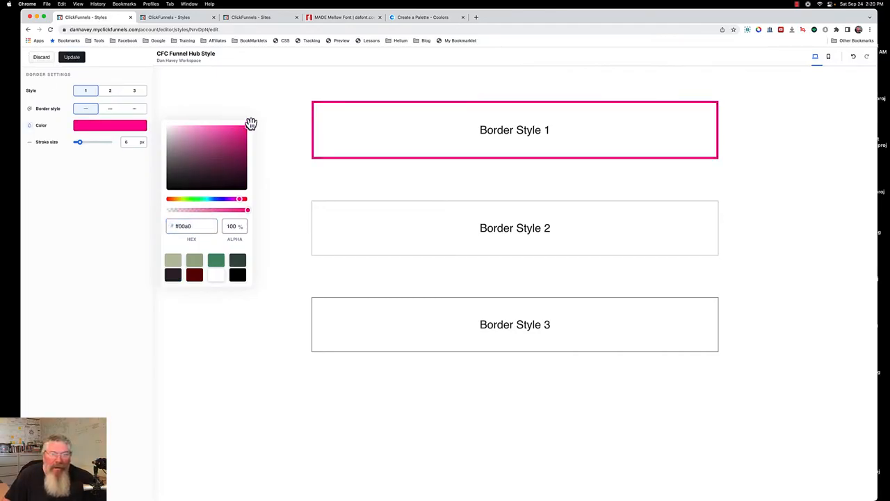
left_click(193, 199)
left_click_drag(197, 226, 177, 226)
key("super+v")
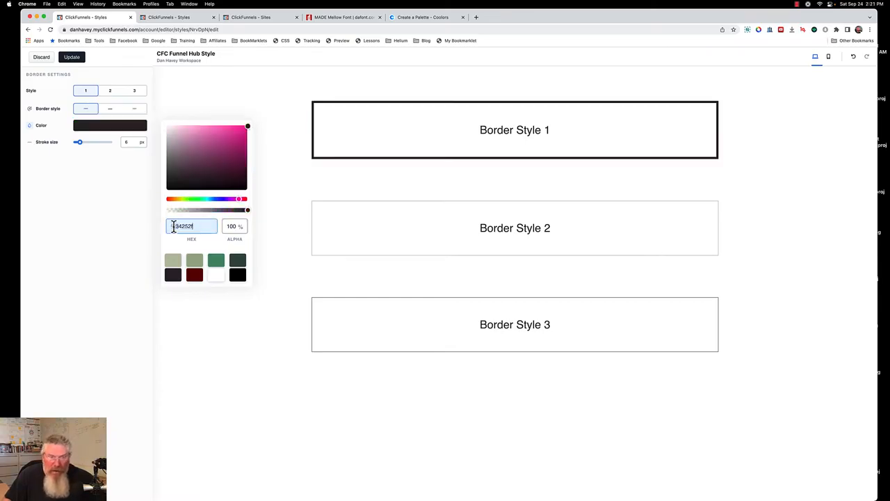
left_click(135, 235)
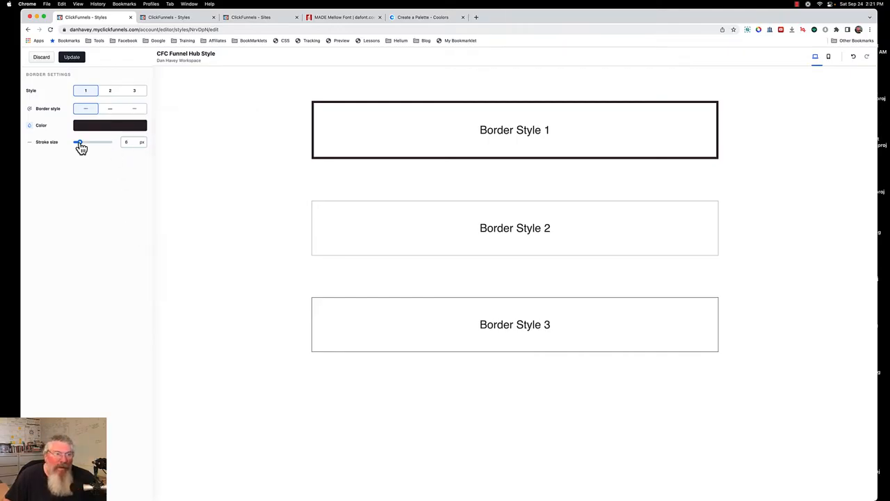
Step: Check Border Style 1's stroke size and the settings of border styles 2 and 3, and return to the style guide overview
mouse_move(79, 143)
left_mouse_down()
mouse_move(108, 145)
mouse_move(80, 147)
left_mouse_up()
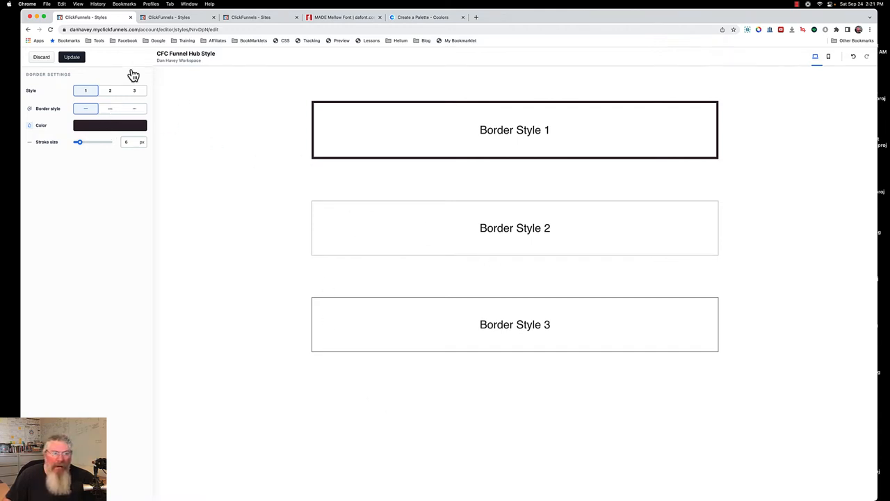
left_click(110, 94)
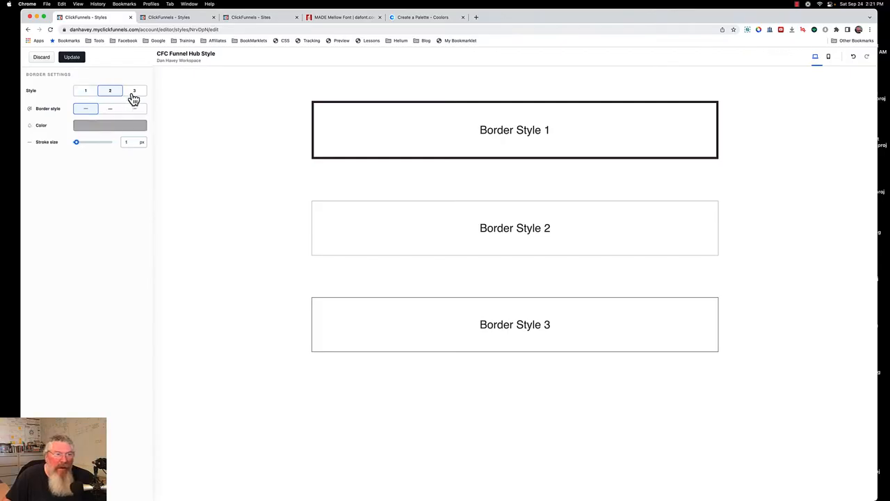
left_click(133, 97)
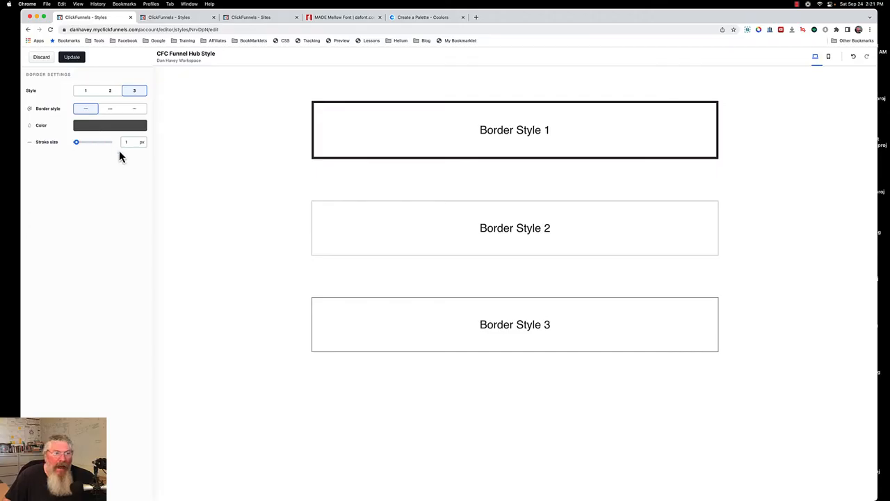
left_click(50, 61)
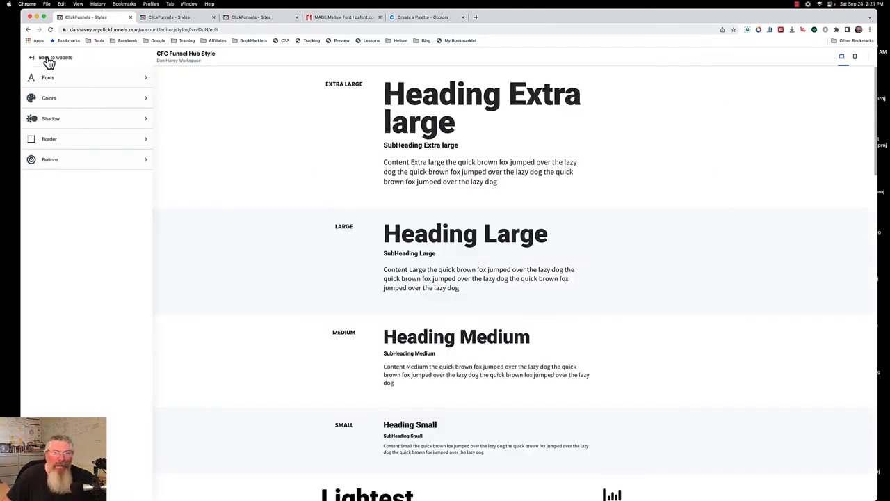
Step: Inspect the background gradient and color palette of Button Style 1, and return to the style guide overview
left_click(62, 162)
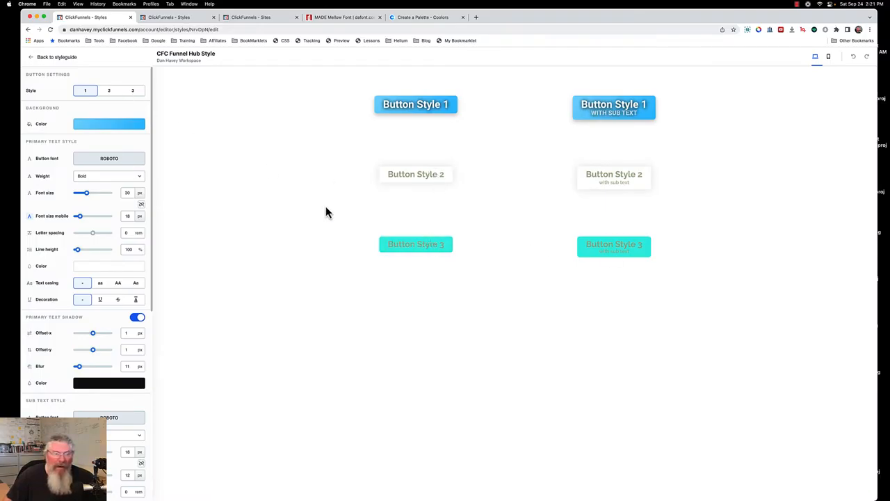
left_click(101, 130)
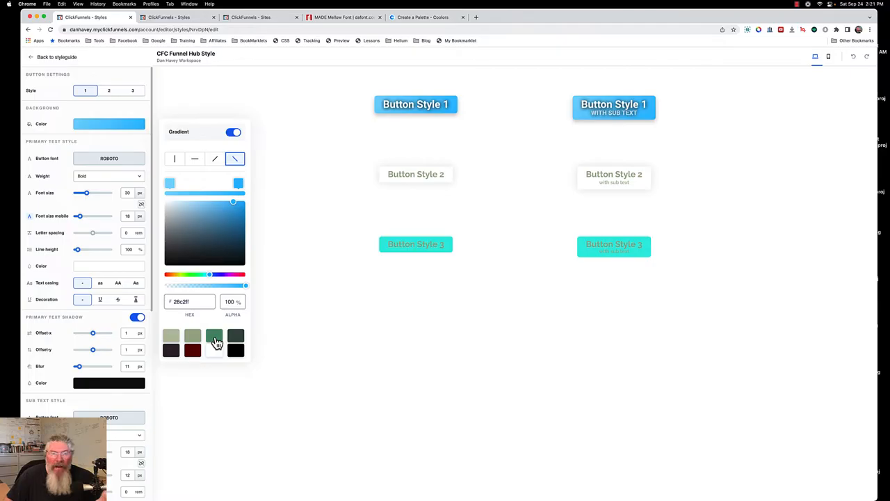
left_click(30, 60)
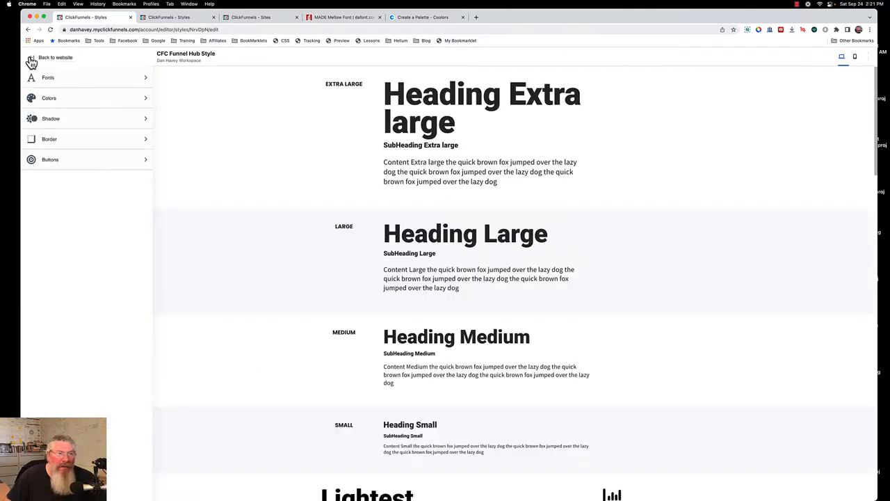
Step: Try the palette green 519872 as Border Style 1's color, discard the change and return to the style guide overview
left_click(50, 140)
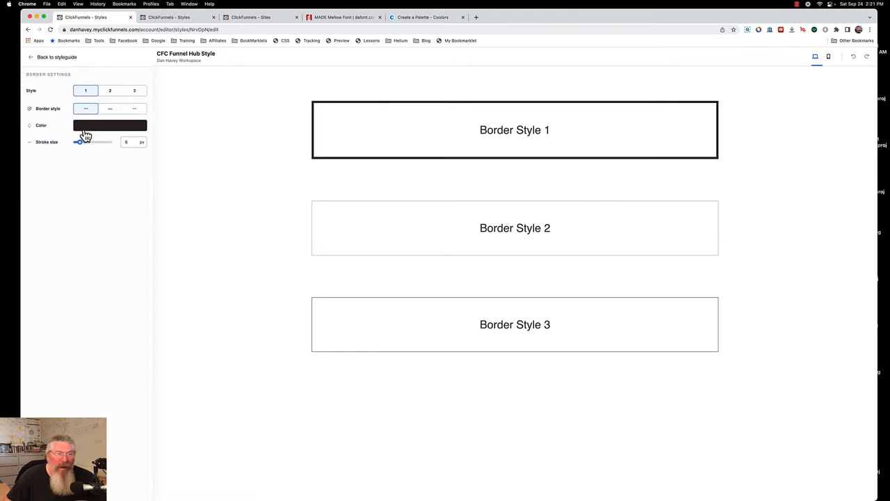
left_click(82, 128)
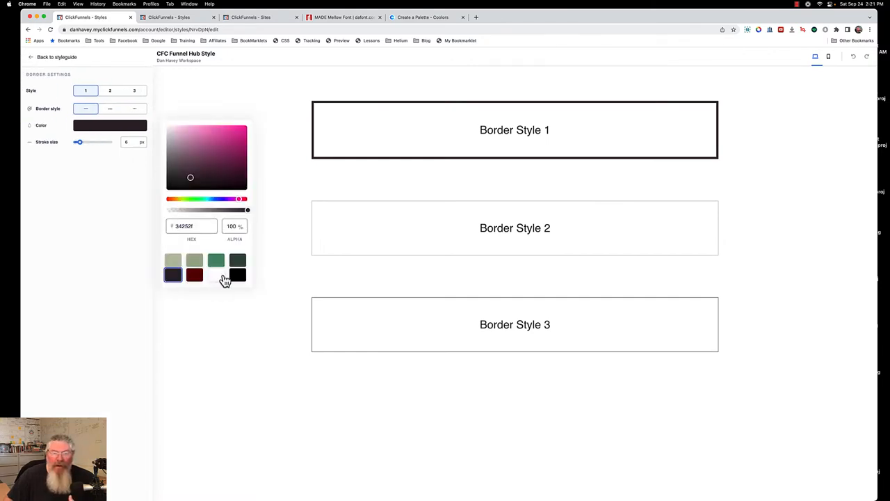
left_click(218, 266)
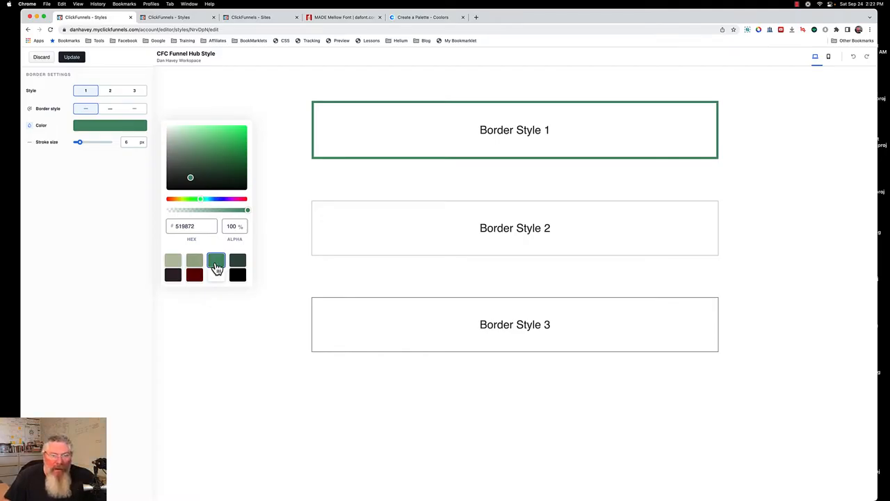
left_click(42, 58)
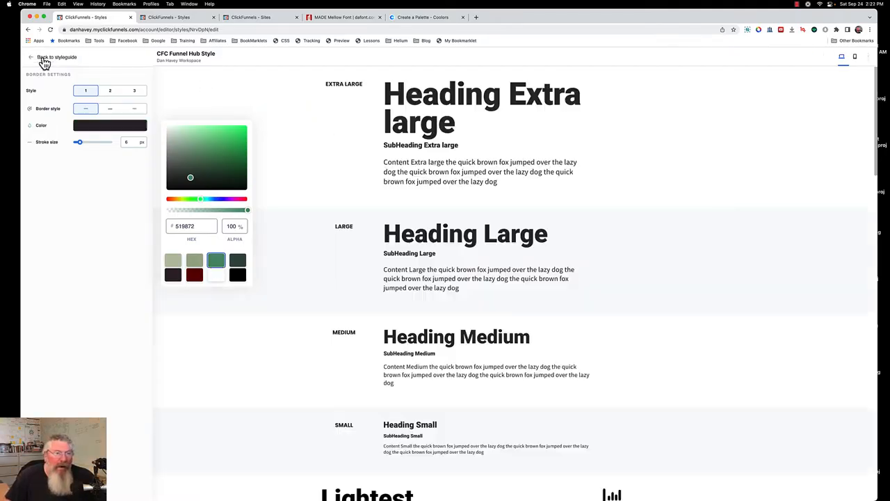
left_click(44, 61)
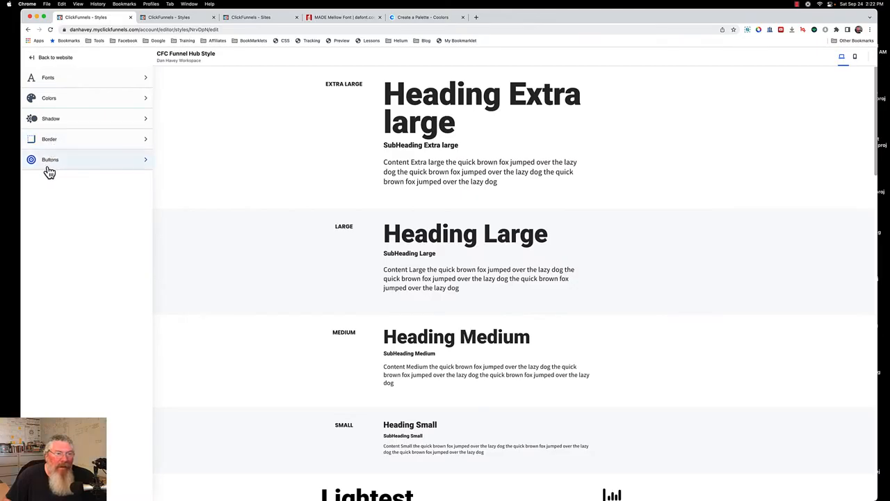
Step: Try the palette colors 670000, 519872, a4b494 and bec5ad on Shadow Style 1 and discard the changes
left_click(52, 119)
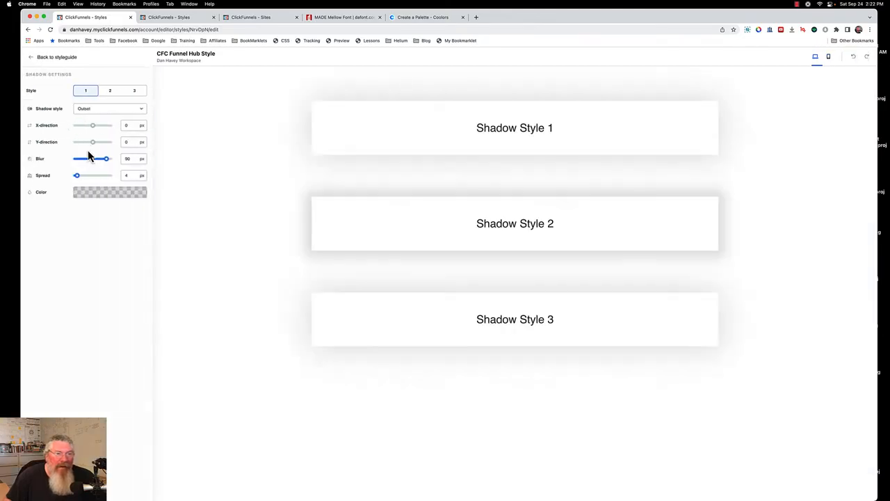
left_click(101, 196)
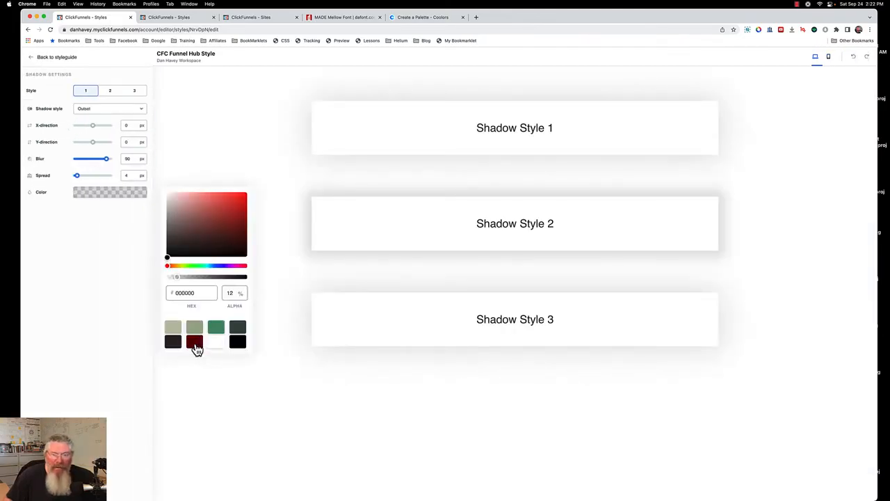
left_click(195, 342)
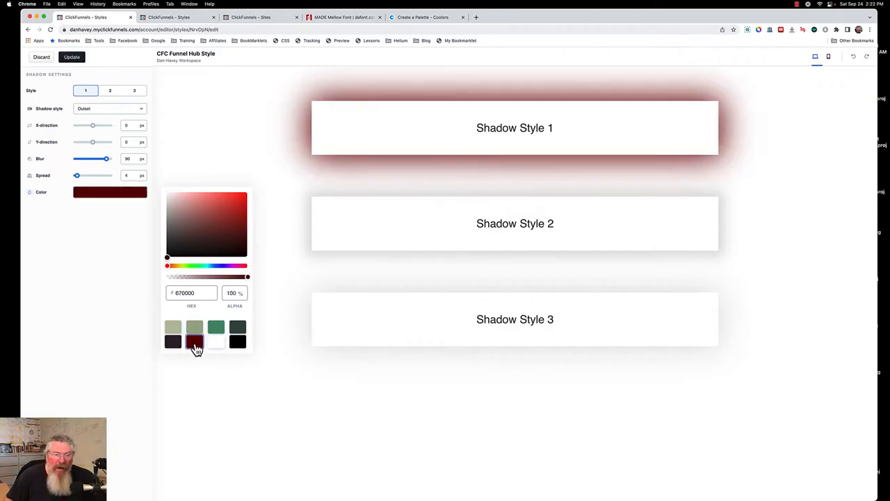
left_click(213, 332)
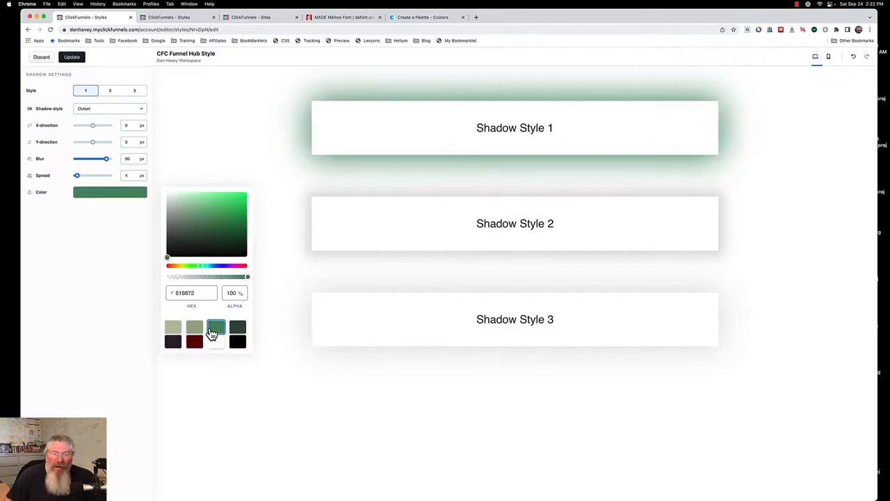
left_click(197, 332)
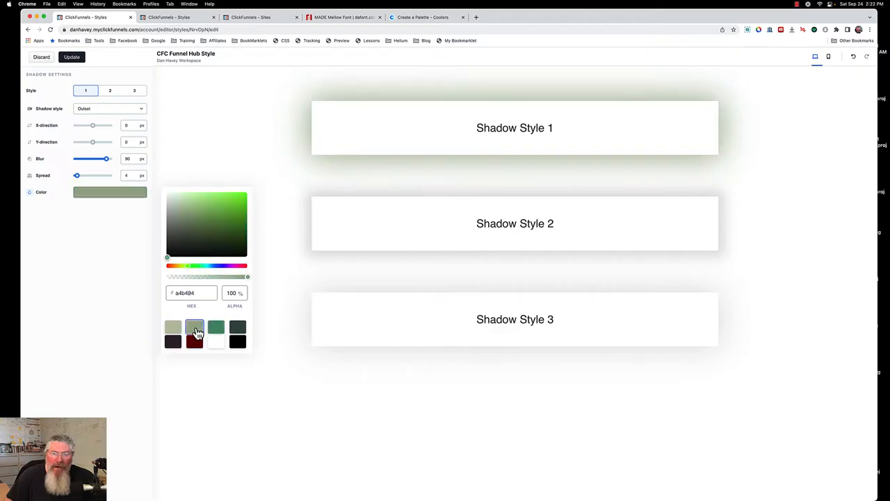
left_click(179, 328)
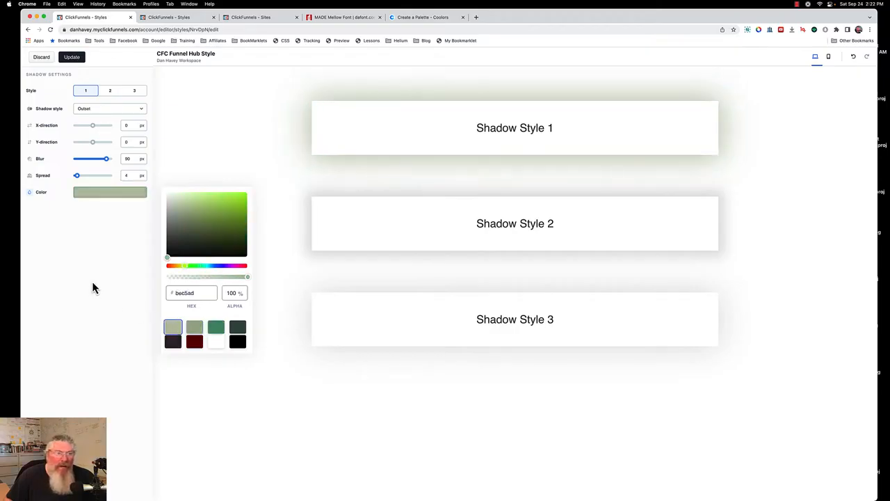
left_click(41, 57)
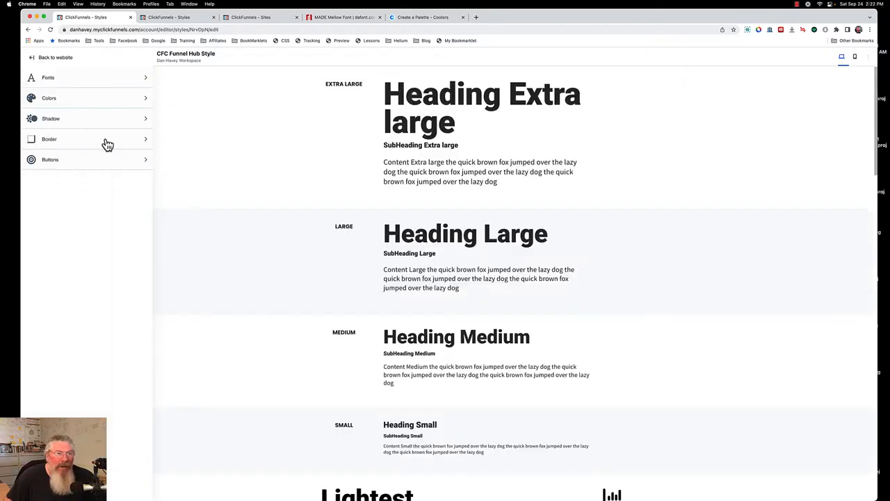
Step: Set Button Style 1's background to the palette green 519872 and its primary text font to Ninja Strike
left_click(55, 165)
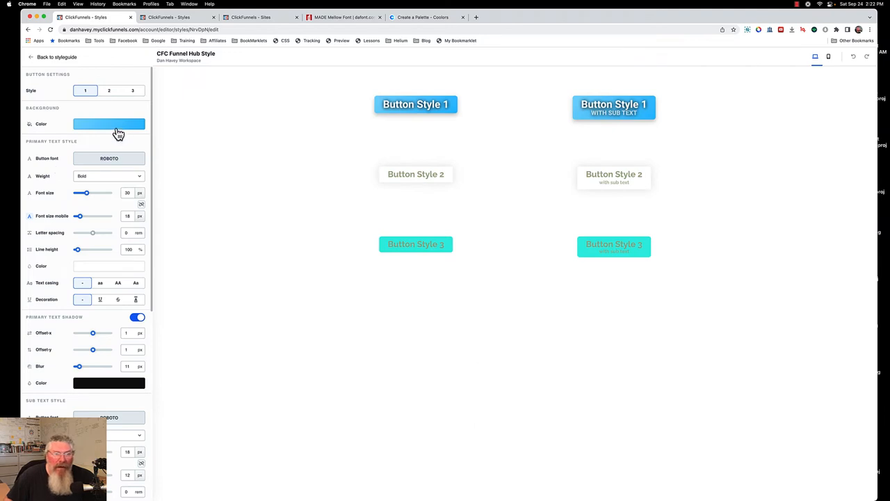
left_click(119, 132)
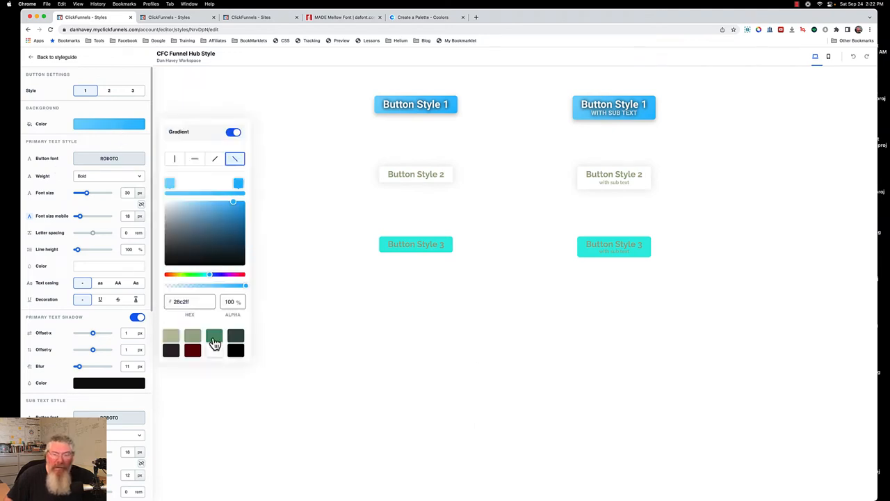
left_click(215, 337)
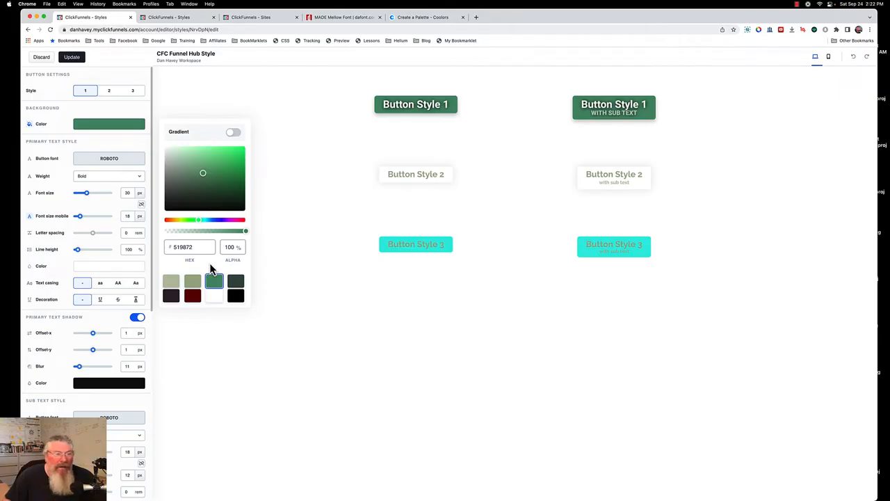
left_click(117, 162)
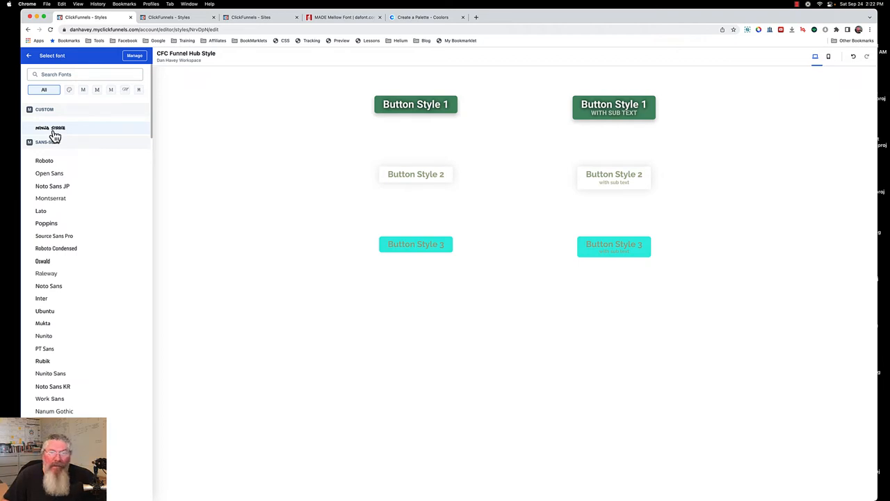
left_click(53, 131)
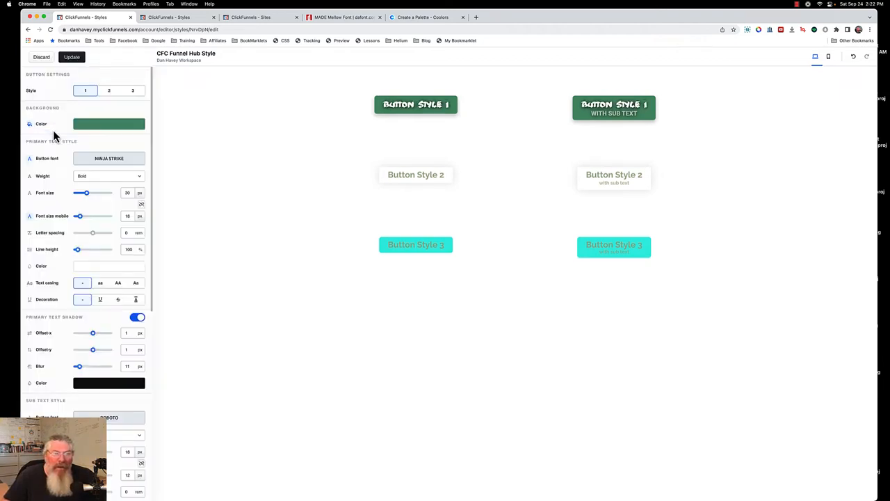
Step: Try the Black, Semi-Bold and Extra-Light weights on Button Style 1's primary text and settle on Extra-Bold
left_click(96, 177)
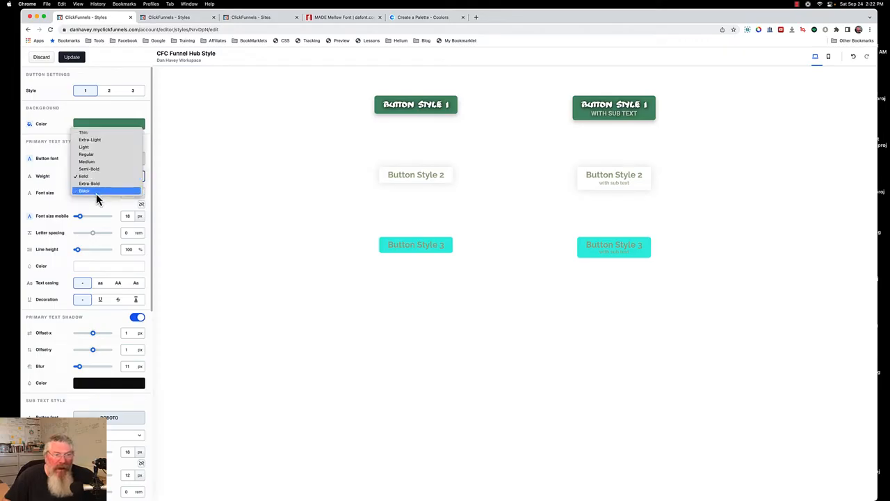
left_click(96, 192)
left_click(93, 176)
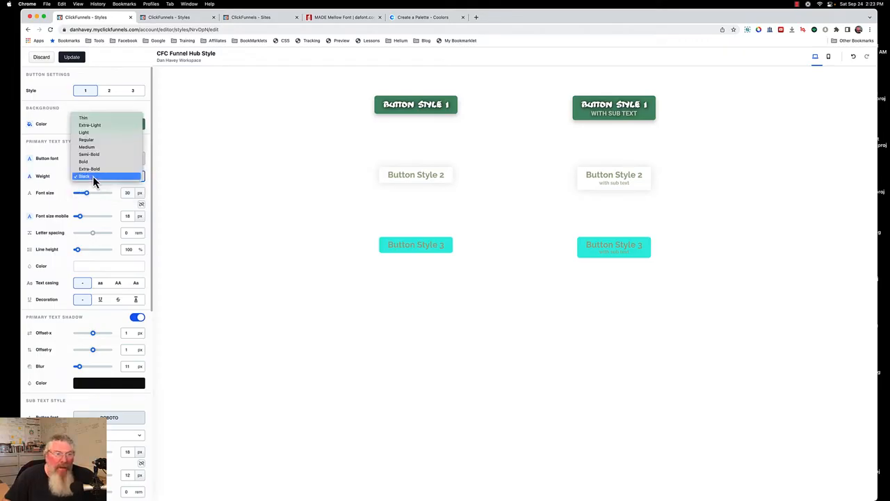
left_click(96, 159)
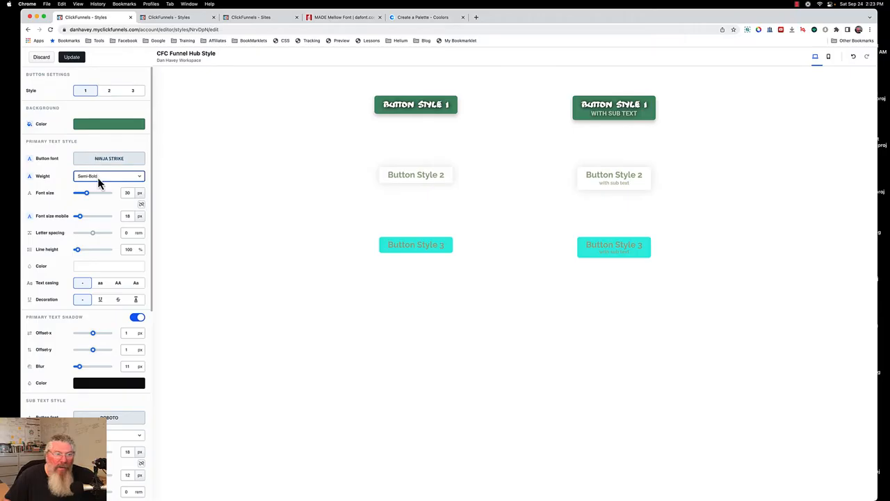
left_click(97, 176)
left_click(96, 150)
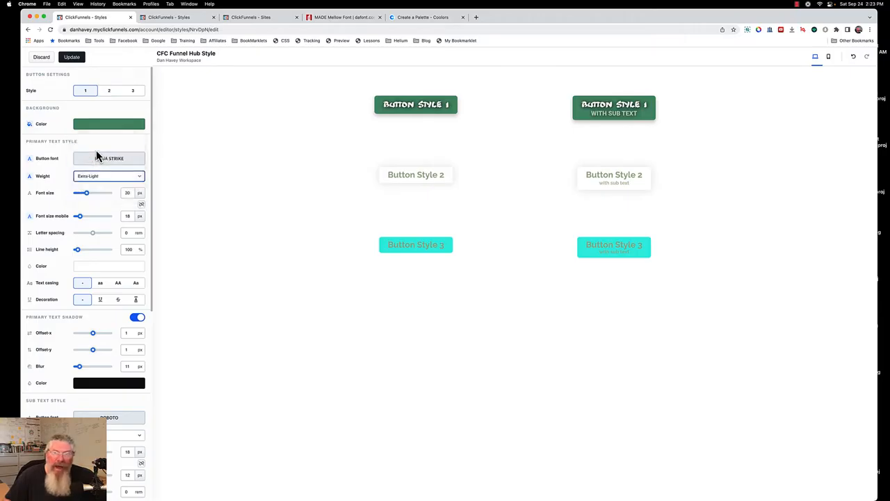
left_click(96, 177)
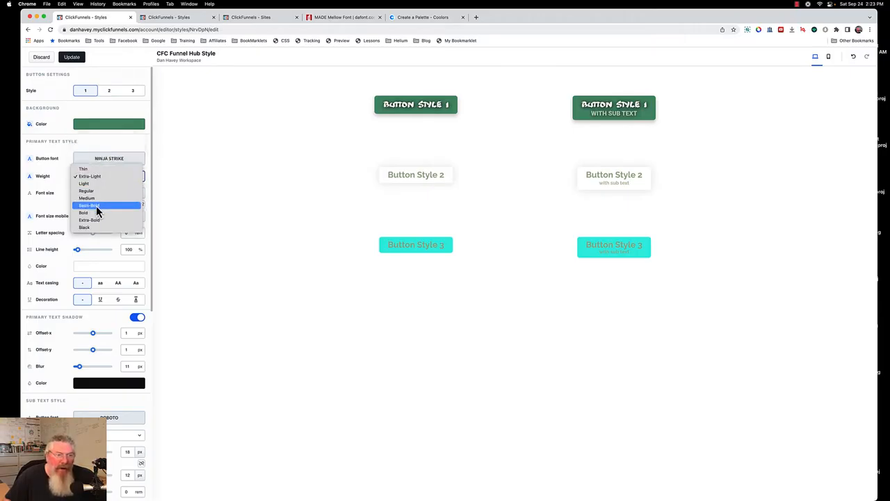
left_click(91, 228)
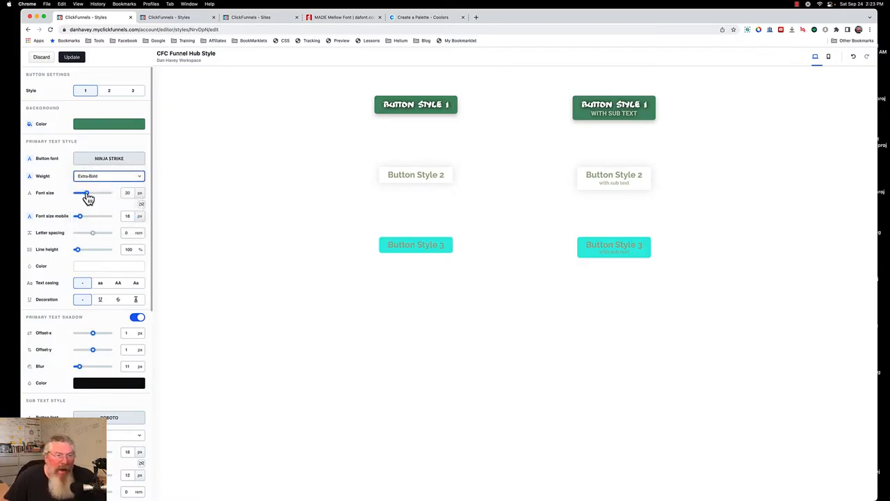
Step: Set the primary text font size to 46 px and its mobile size to 36 px, checking both the mobile and desktop previews
left_click_drag(85, 199, 98, 199)
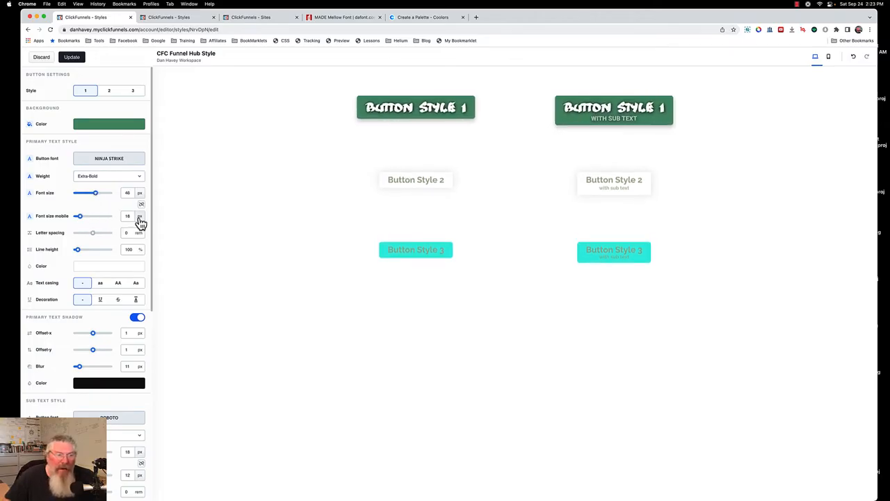
left_click_drag(79, 219, 90, 221)
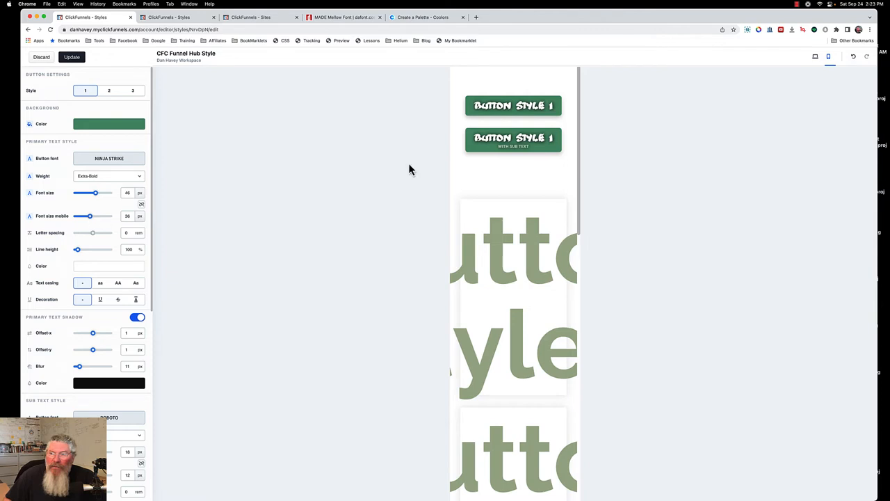
left_click(815, 60)
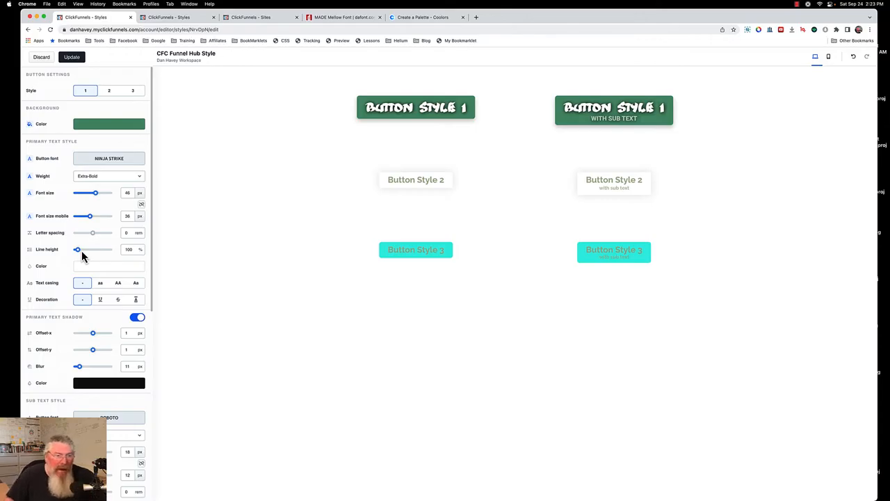
Step: Try dark palette colors such as 34252f and 3b5249 on the primary text, and set its color to bec5ad
left_click(89, 270)
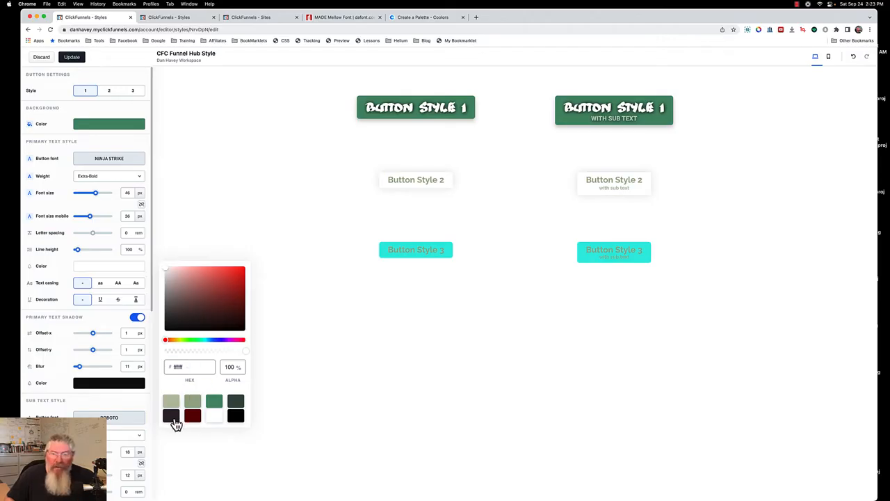
left_click(172, 419)
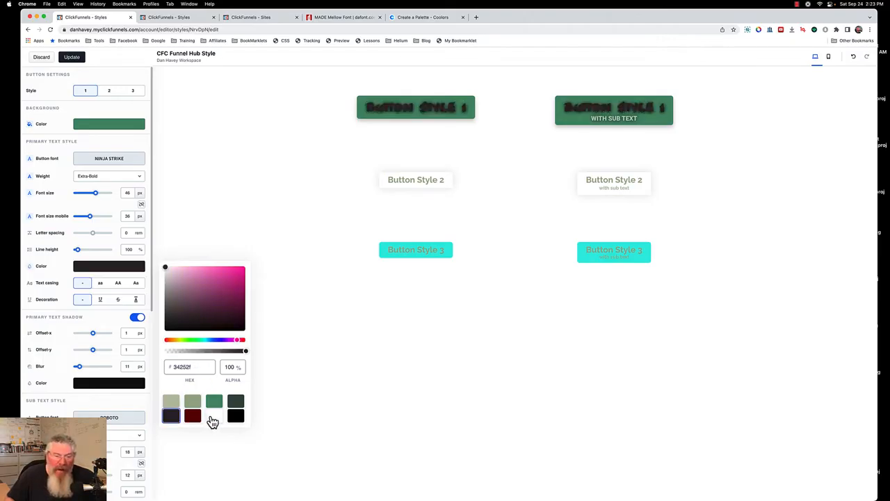
left_click(235, 417)
left_click(235, 403)
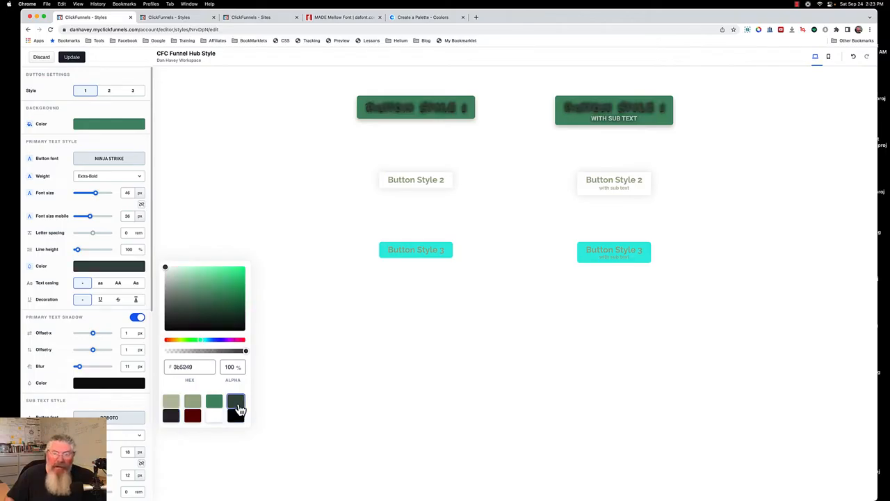
left_click(172, 407)
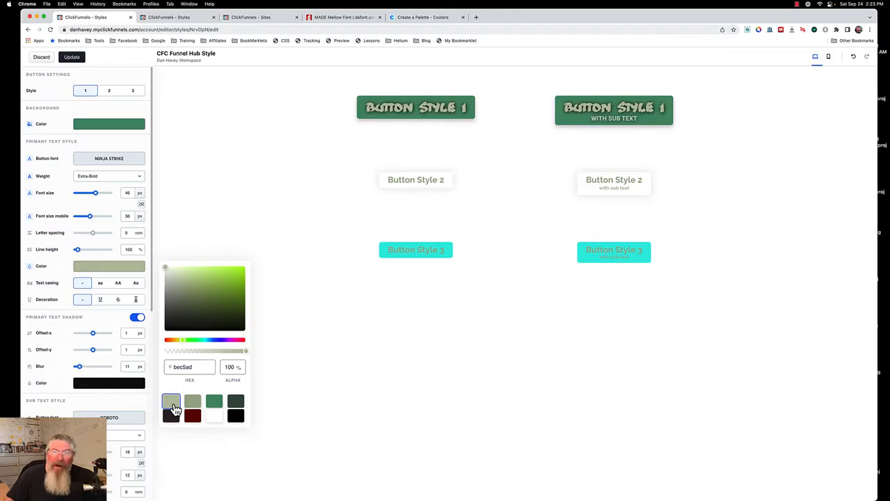
left_click(109, 404)
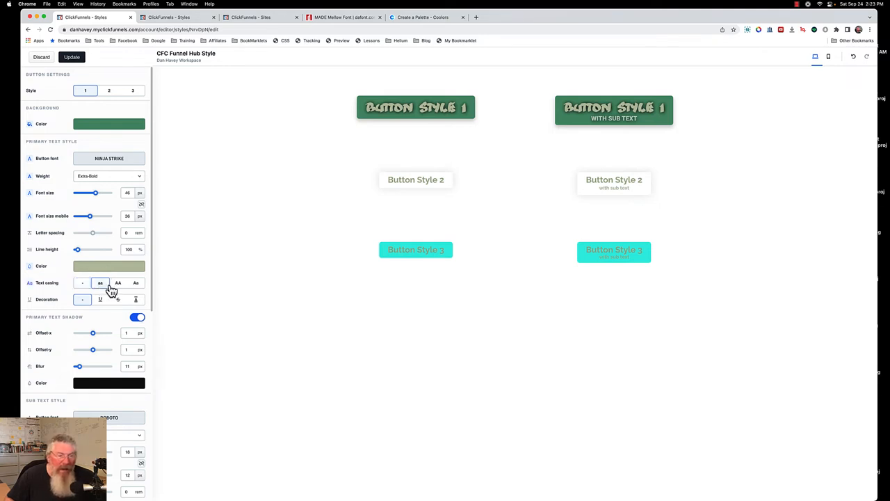
Step: Try capitalized casing on the primary text, restore the default casing, and change the button font to Open Sans
left_click(136, 283)
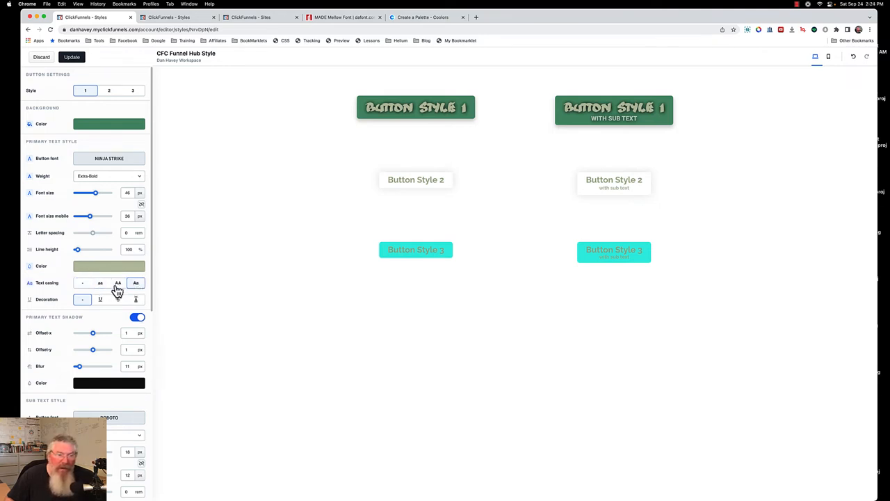
left_click(84, 284)
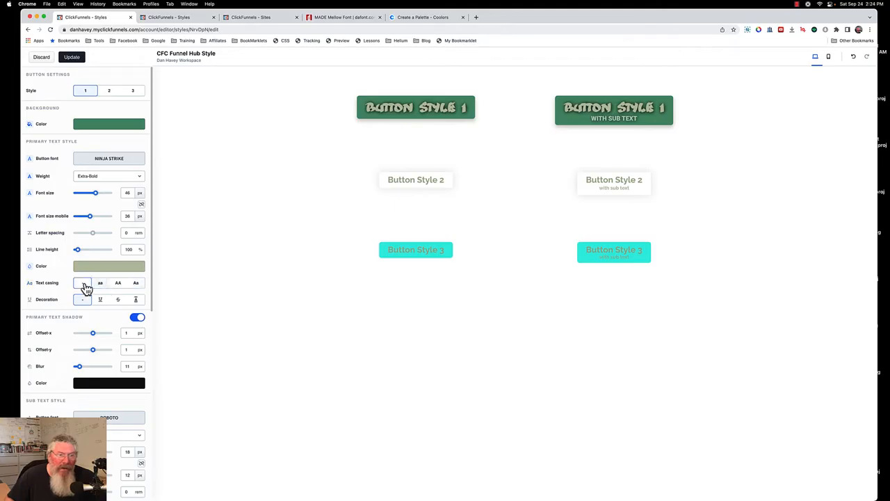
left_click(109, 160)
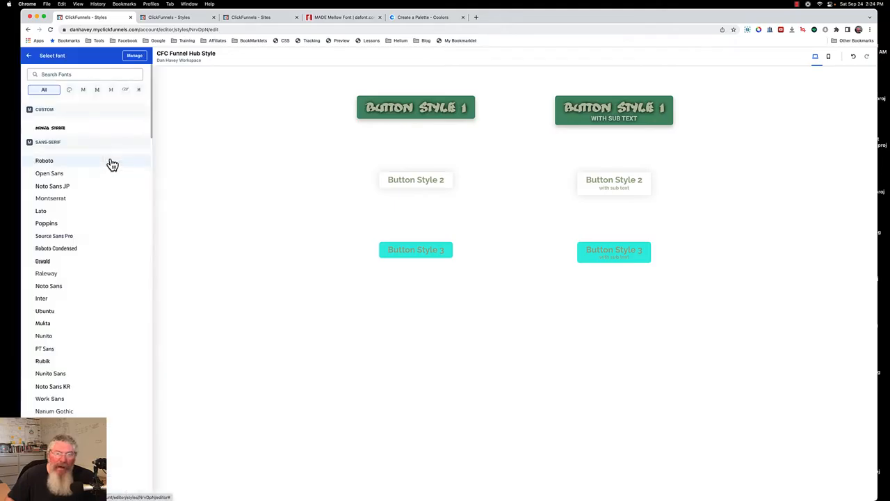
left_click(59, 175)
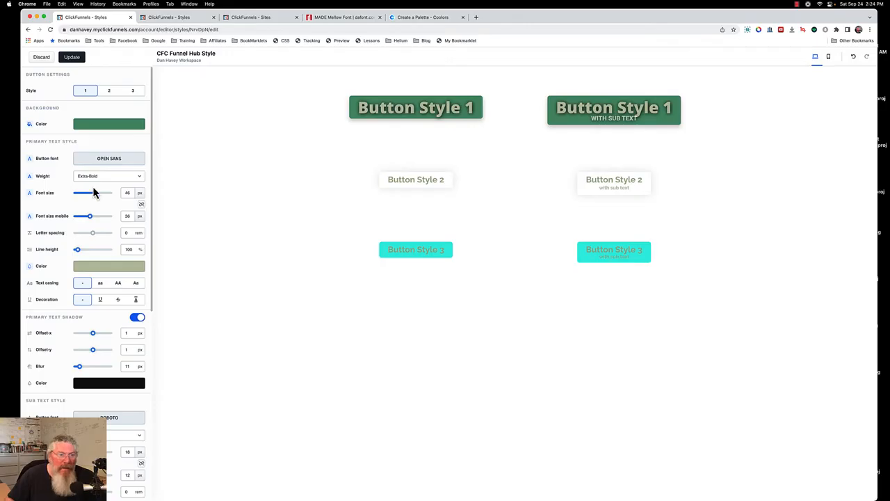
Step: Try lowercase, uppercase and capitalized casing and the underline, strikethrough and overline decorations on the primary text, and reset both settings
left_click(101, 285)
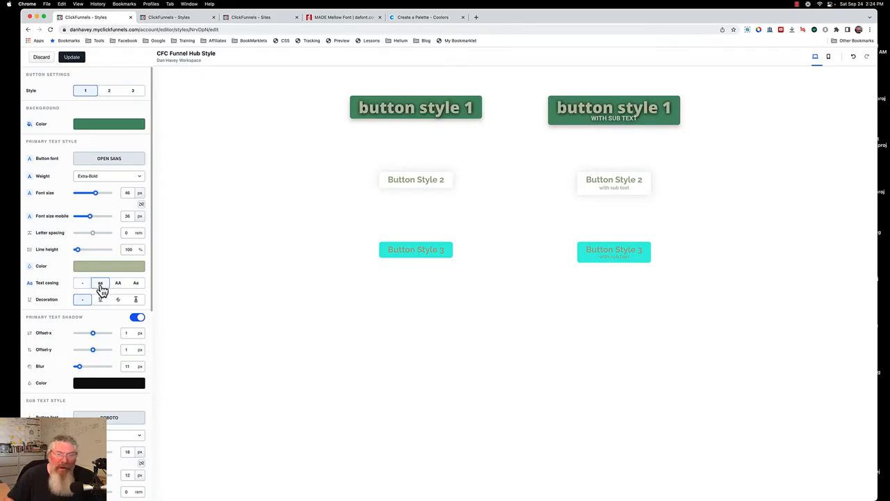
left_click(118, 287)
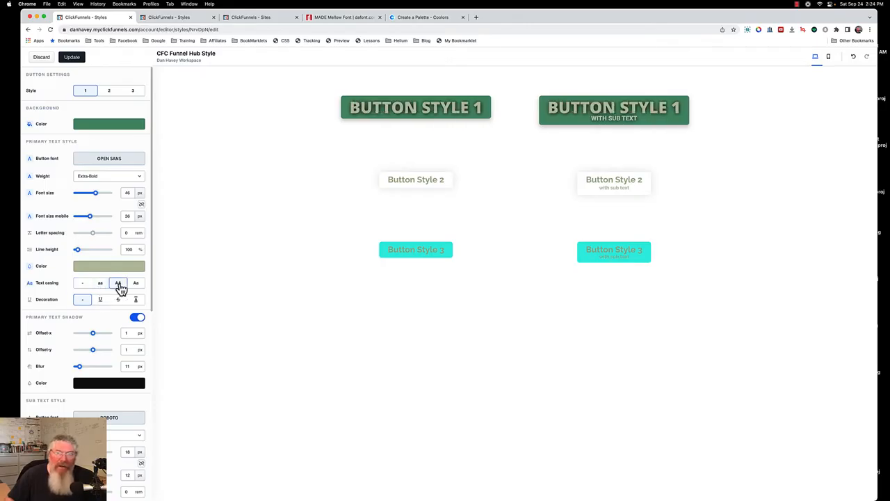
left_click(137, 287)
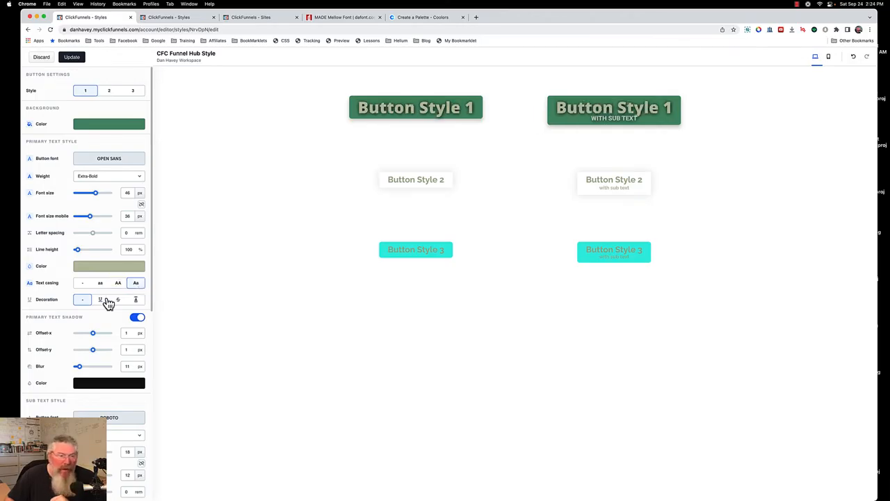
left_click(100, 300)
left_click(117, 300)
left_click(136, 301)
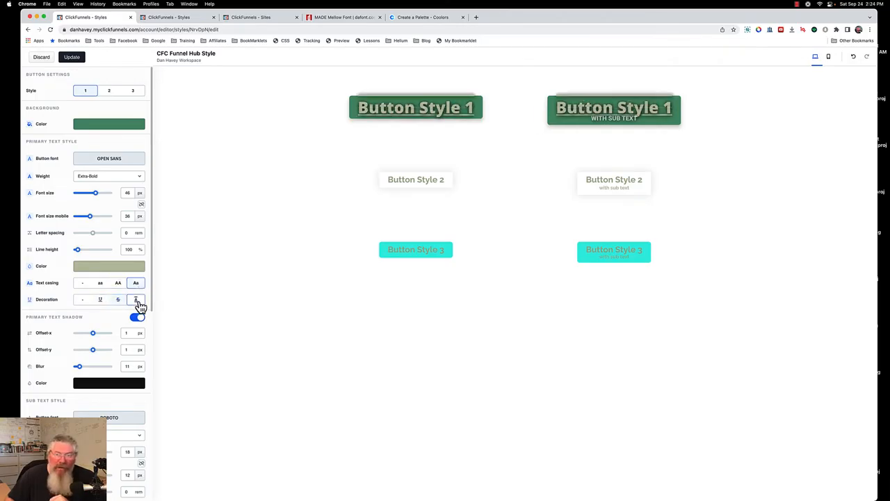
left_click(82, 303)
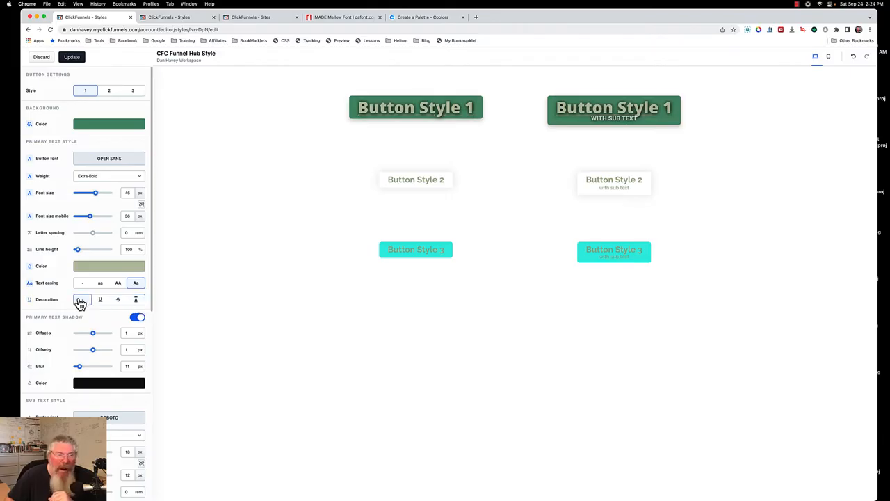
left_click(30, 286)
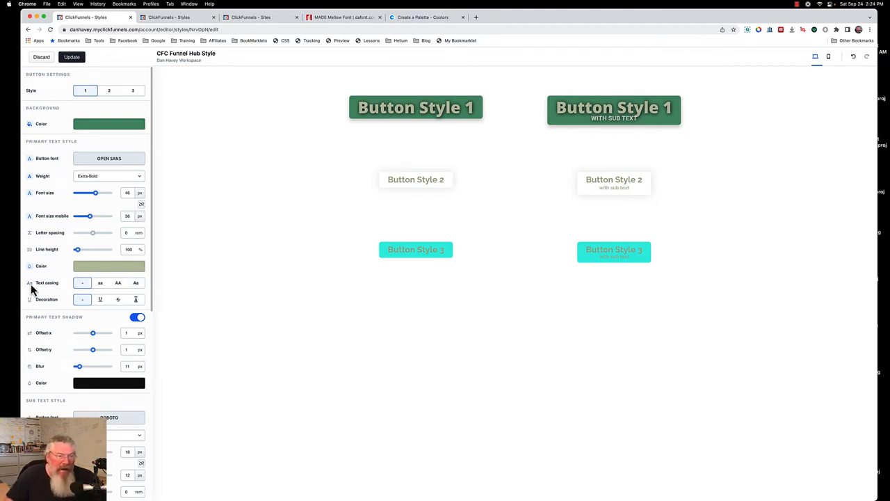
Step: Set the primary text shadow's x and y offsets to 0 px, raise its blur to 18 px, and turn the shadow off
scroll(38, 313, "down", 3)
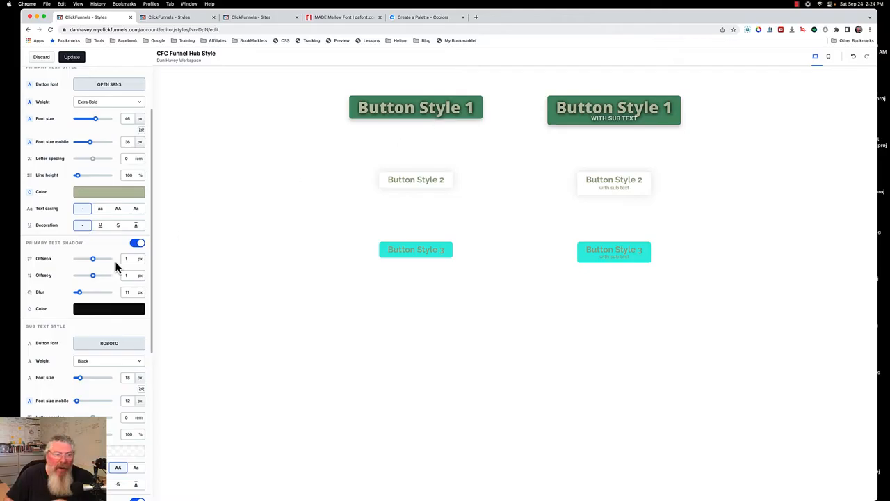
mouse_move(95, 262)
left_mouse_down()
mouse_move(107, 265)
mouse_move(69, 267)
mouse_move(94, 267)
left_mouse_up()
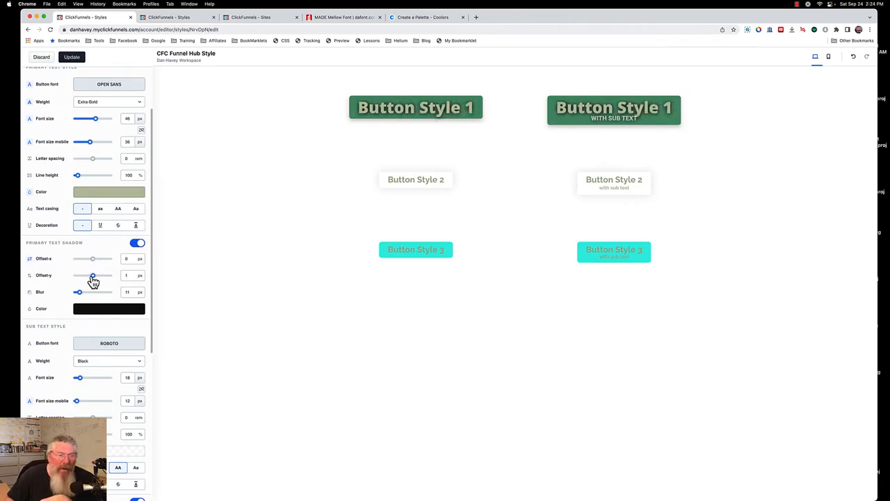
mouse_move(93, 277)
left_mouse_down()
mouse_move(107, 278)
mouse_move(77, 284)
mouse_move(108, 279)
mouse_move(94, 283)
left_mouse_up()
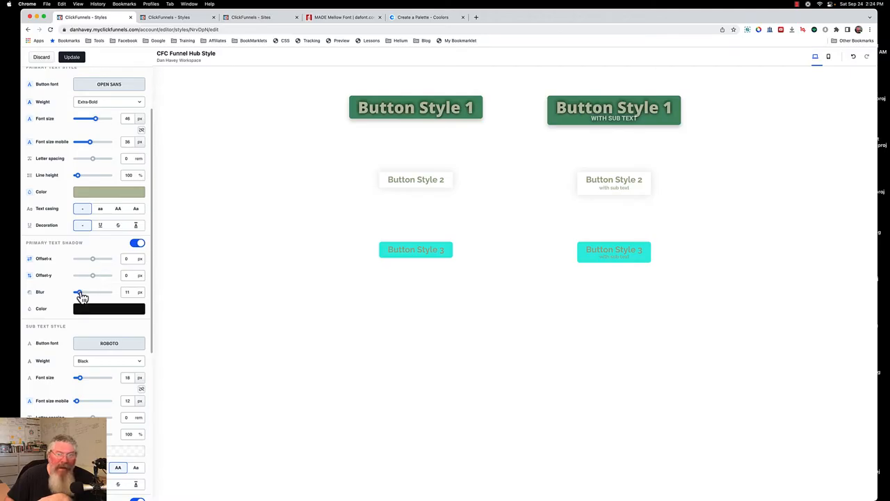
mouse_move(82, 297)
left_mouse_down()
mouse_move(102, 296)
mouse_move(83, 297)
left_mouse_up()
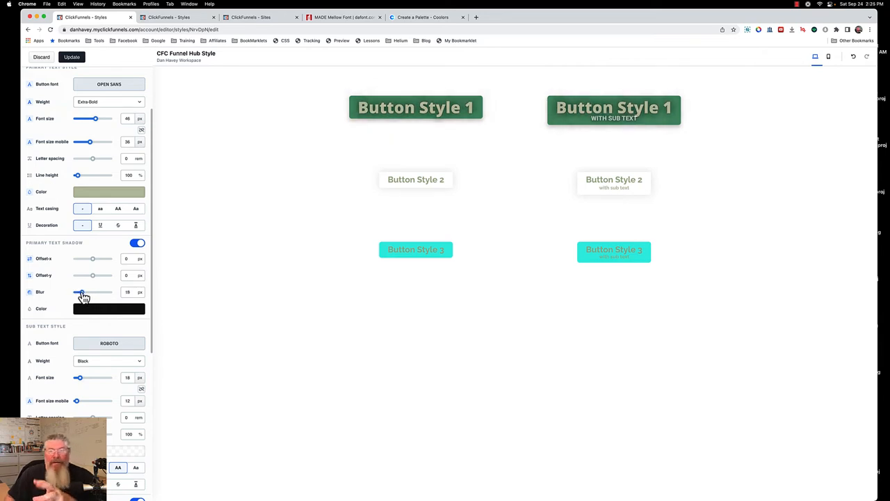
left_click(137, 247)
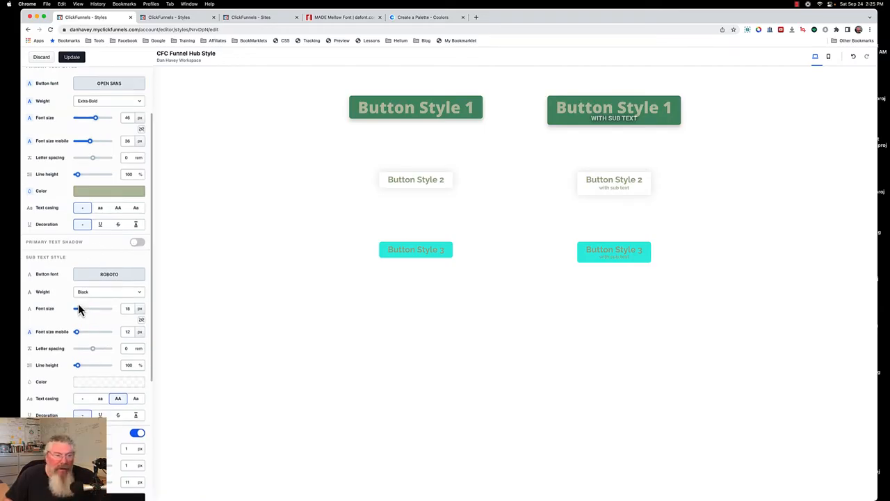
Step: Set Button Style 1's sub text to the Poppins font, Medium weight, at a font size of 34 px
scroll(78, 306, "down", 2)
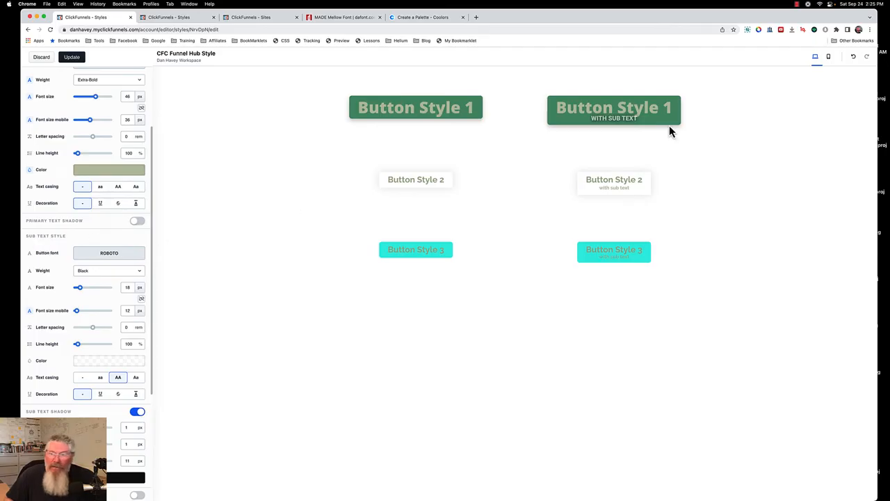
left_click(109, 255)
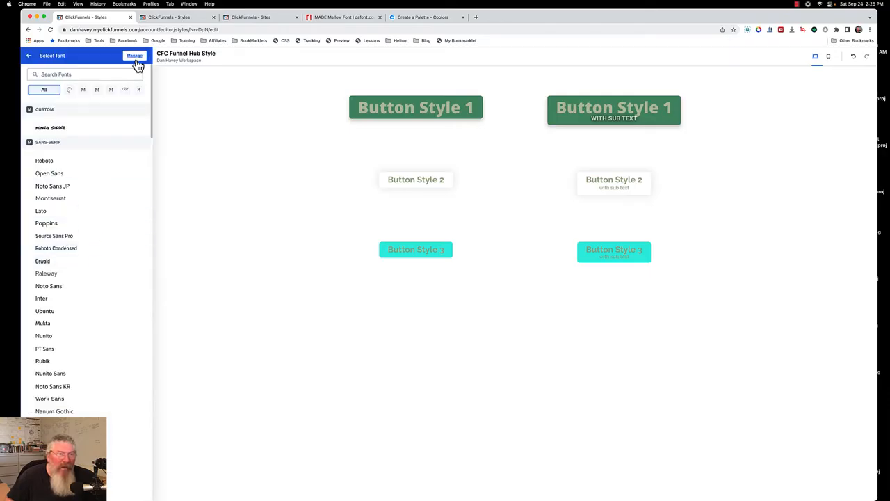
left_click(50, 224)
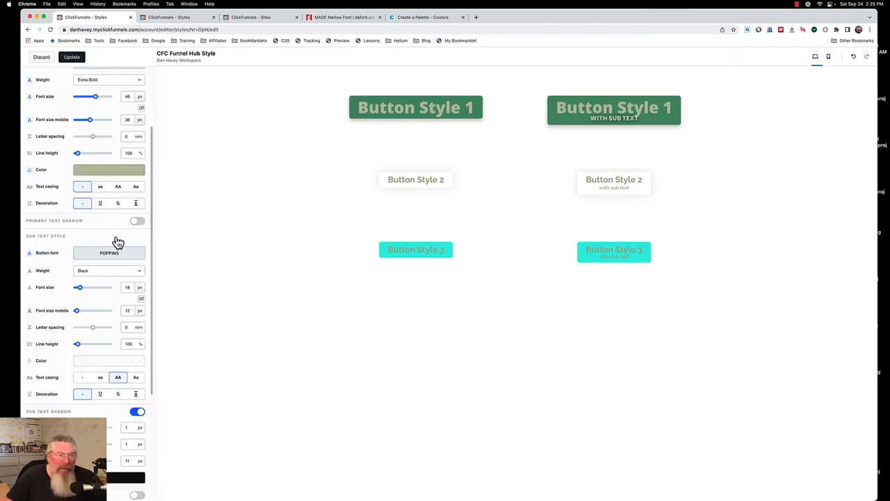
left_click(106, 274)
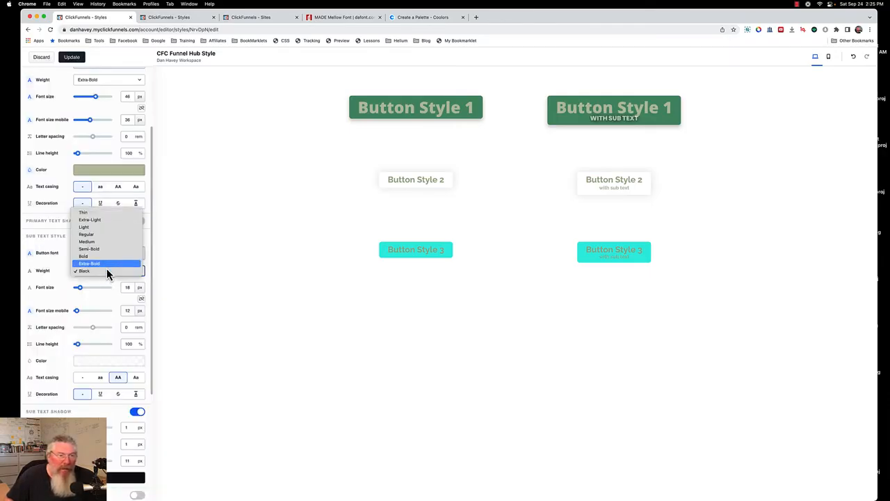
left_click(103, 241)
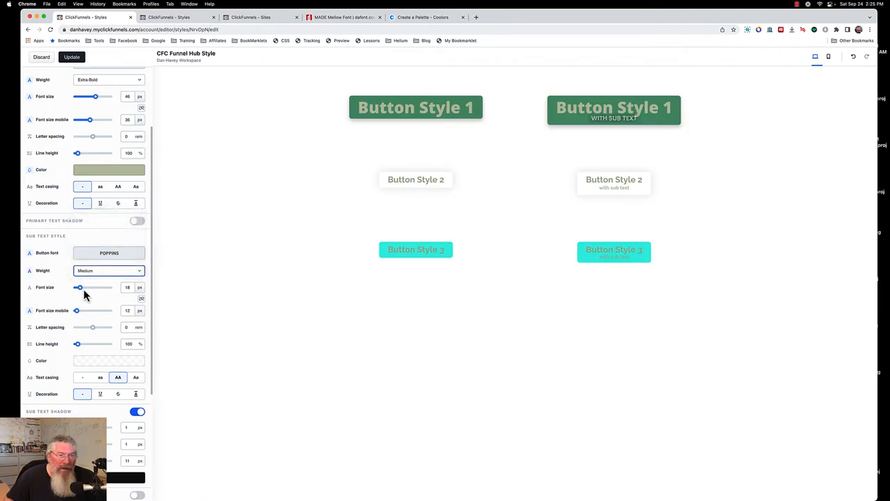
left_click_drag(82, 295, 90, 295)
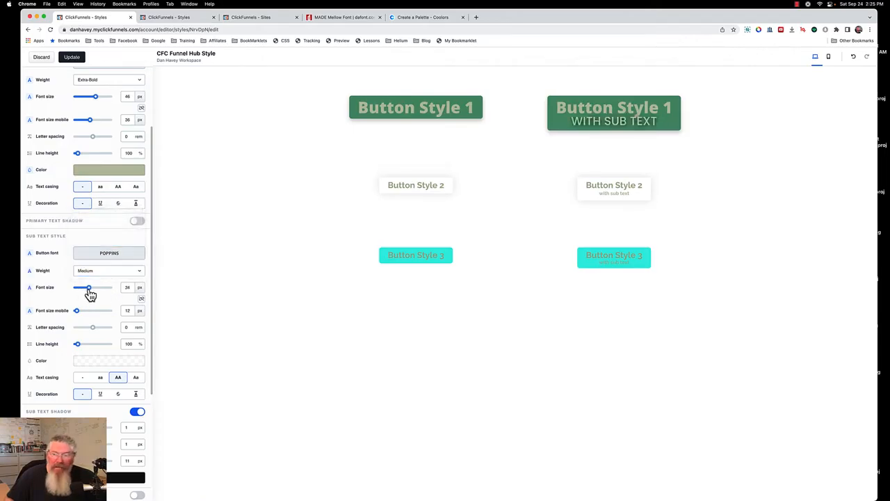
Step: Set Button Style 1's sub text color to the white theme color and turn the sub text shadow off
scroll(78, 293, "down", 3)
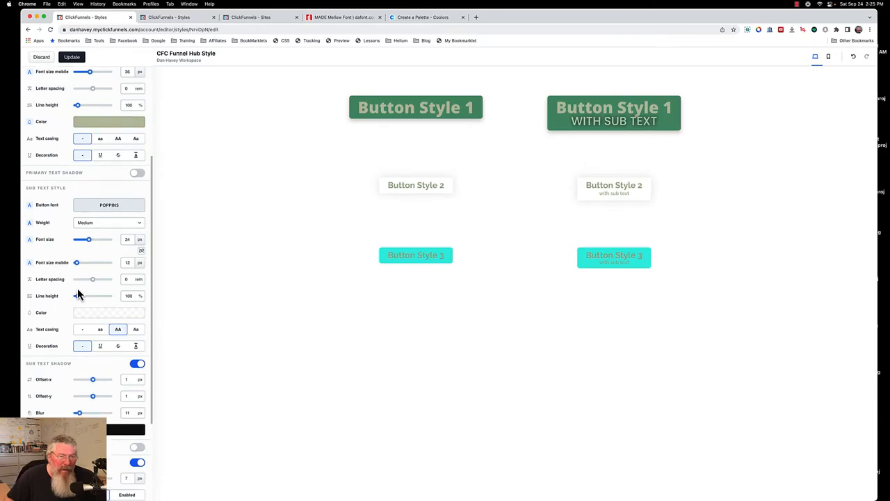
scroll(77, 292, "down", 4)
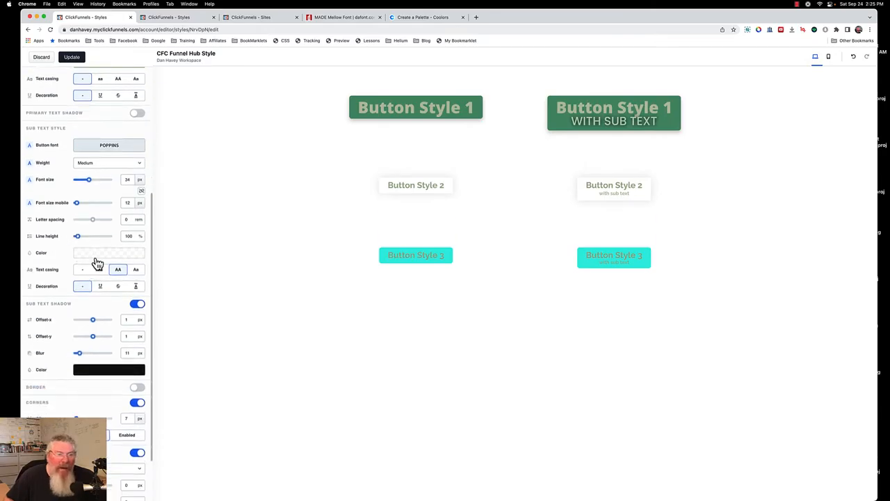
left_click(96, 257)
left_click(211, 405)
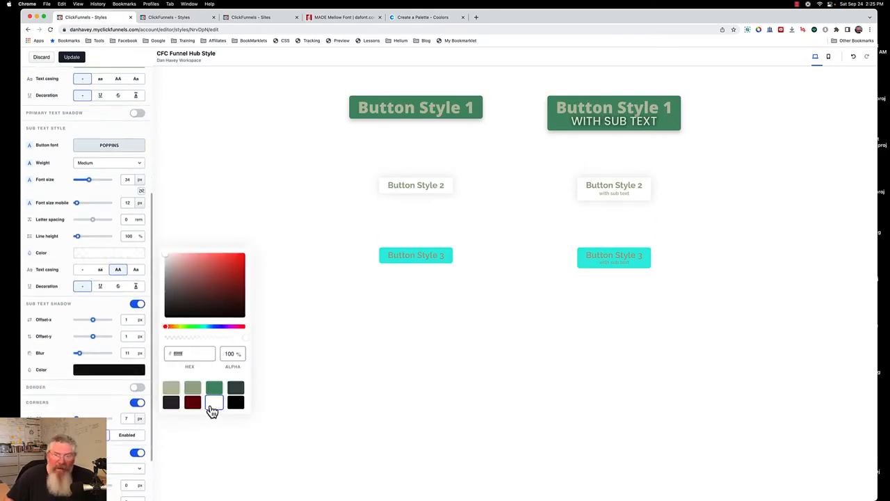
left_click(64, 305)
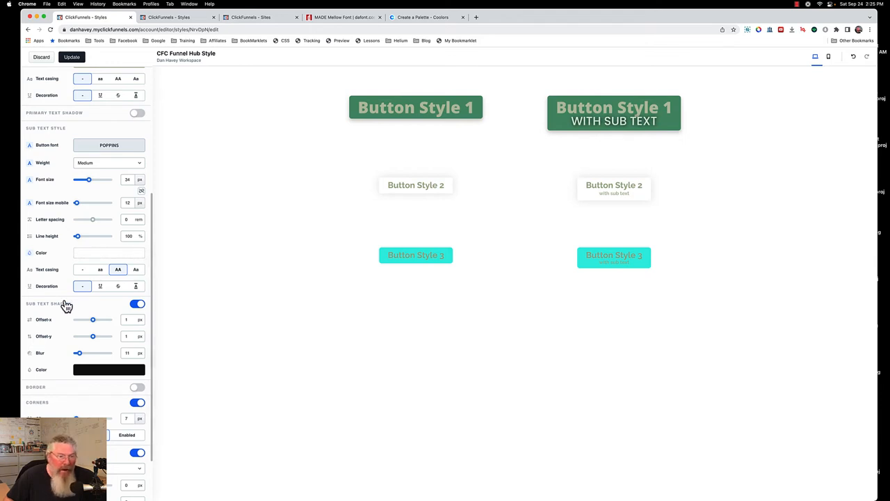
scroll(57, 313, "down", 3)
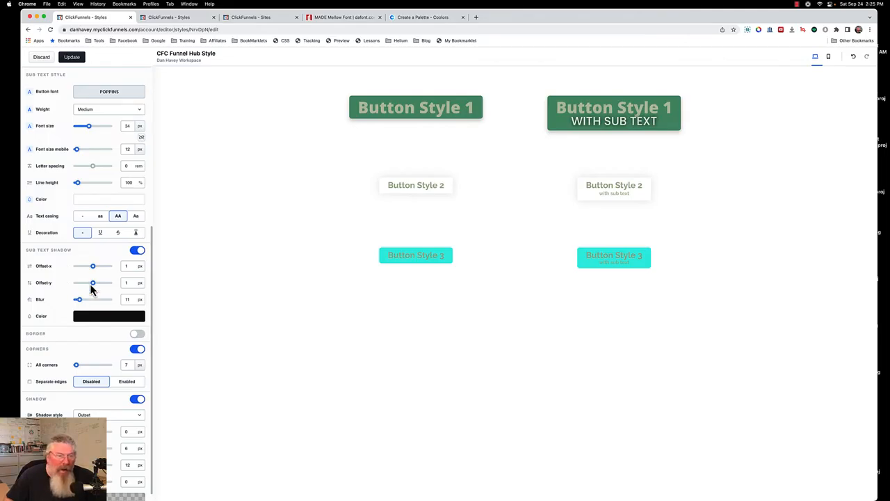
left_click(136, 252)
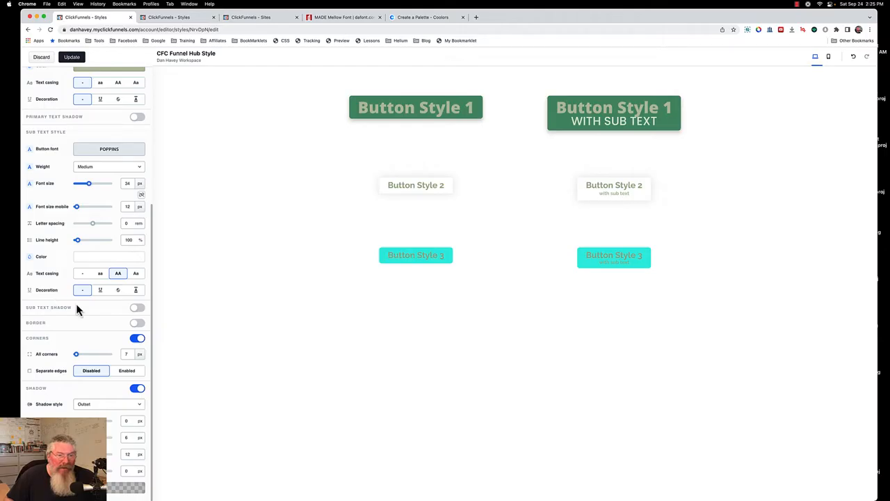
Step: Turn on Button Style 1's border with the dark green theme color 3b5249 and a stroke size of 3 px
left_click(137, 323)
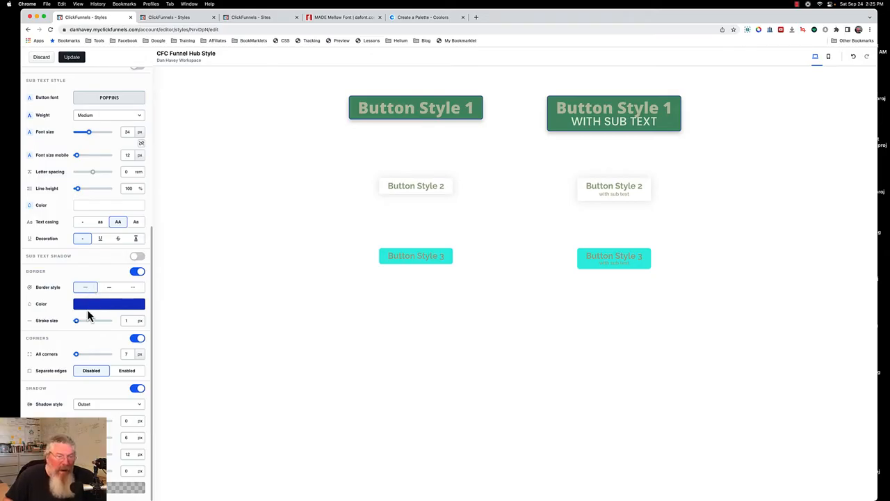
left_click(89, 307)
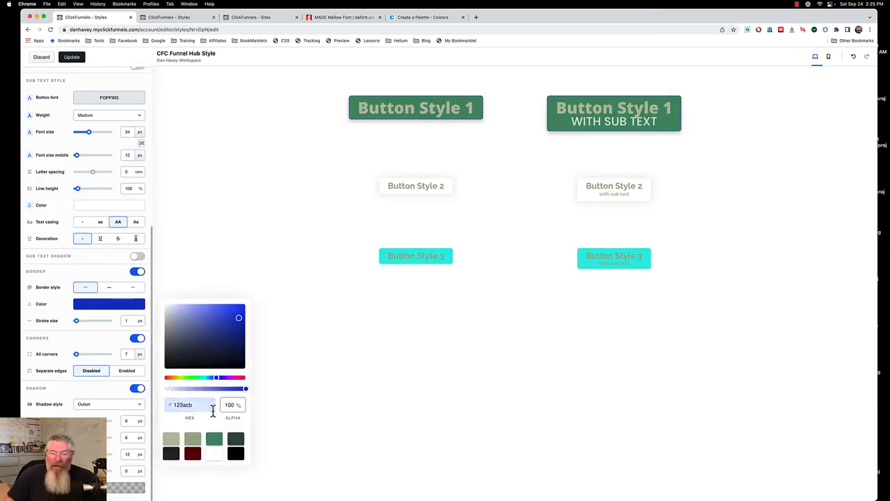
left_click(235, 442)
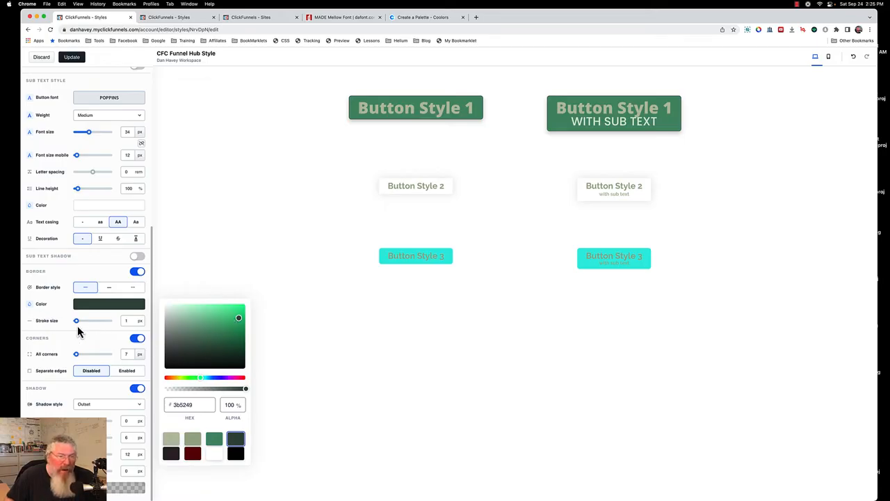
left_click_drag(76, 322, 80, 326)
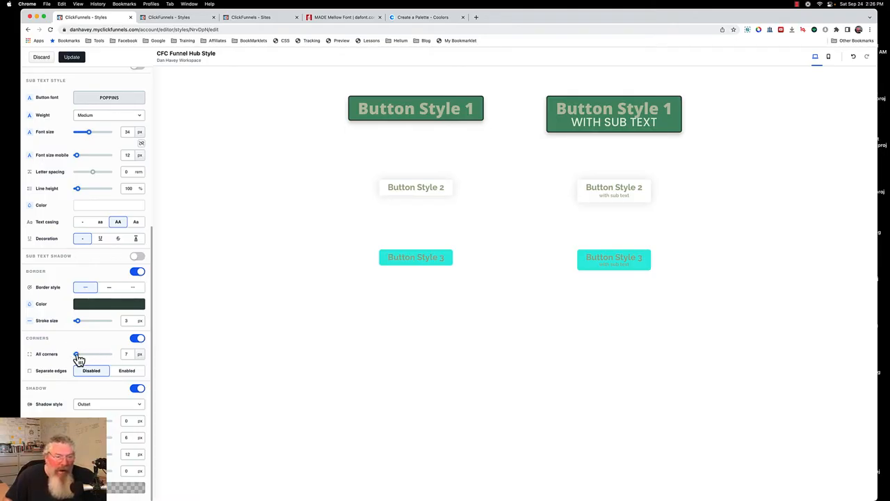
Step: Set all corners of Button Style 1 to 164 px, enable separate edges and set the top left corner to 0 px
left_click_drag(78, 358, 91, 359)
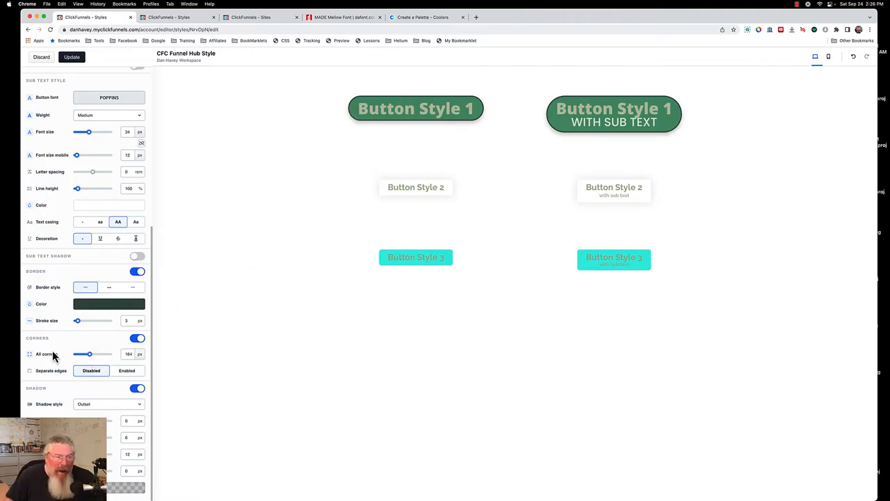
left_click(127, 376)
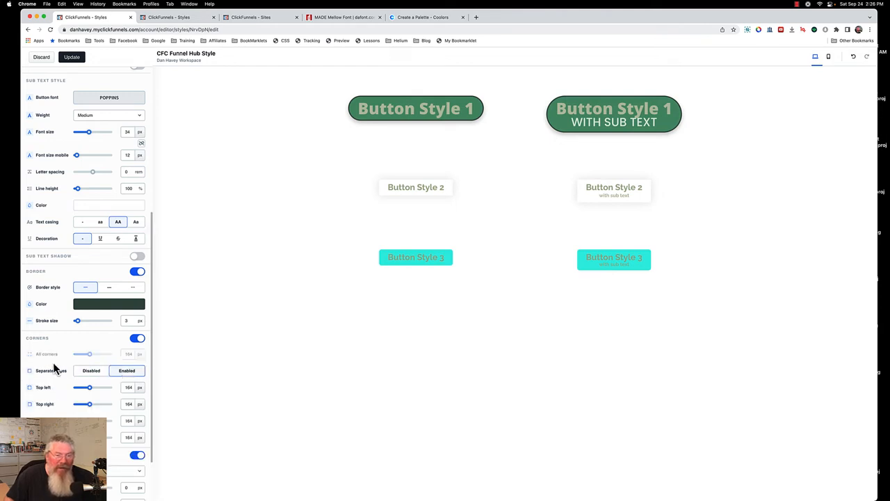
scroll(54, 368, "down", 2)
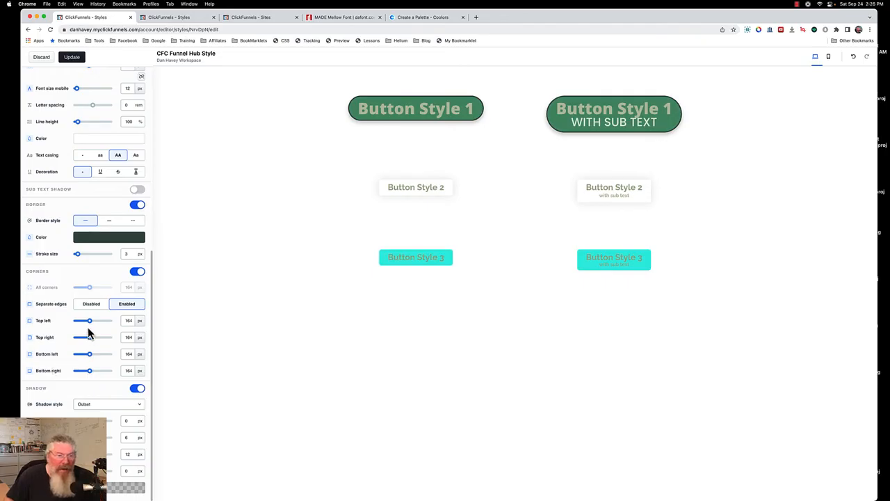
left_click_drag(91, 326, 63, 328)
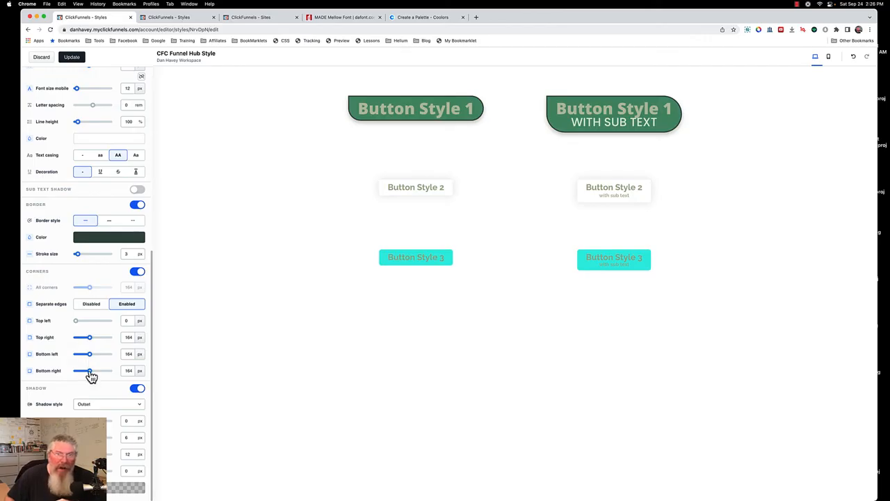
Step: Try the bottom right corner at 0 px, and set it to 148 px and the top right corner to 161 px
left_click_drag(90, 376, 61, 377)
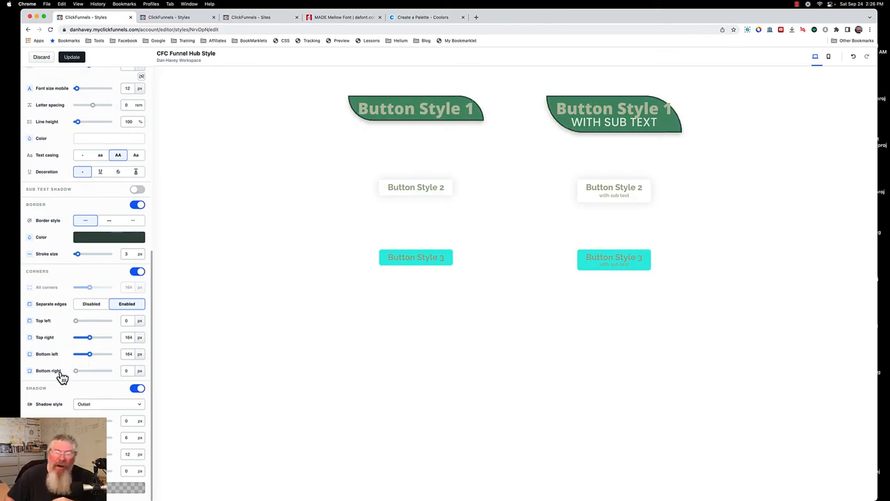
left_click_drag(78, 374, 90, 375)
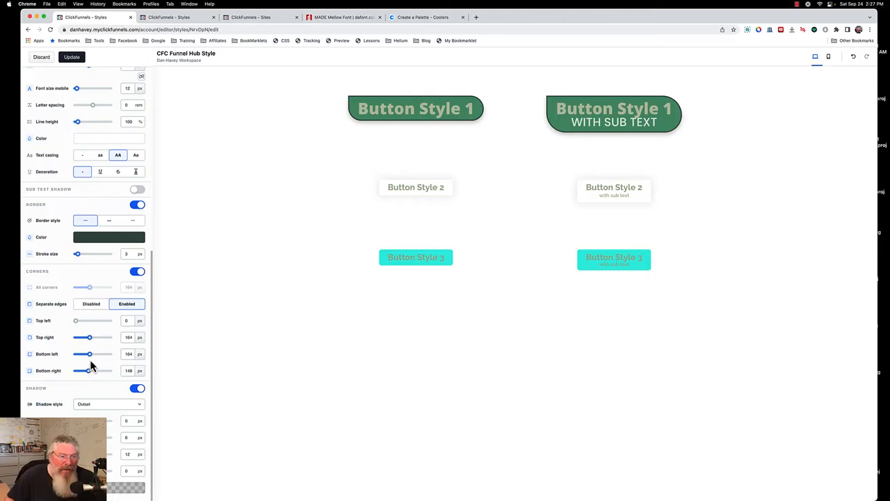
mouse_move(89, 342)
left_mouse_down()
mouse_move(75, 341)
mouse_move(91, 345)
left_mouse_up()
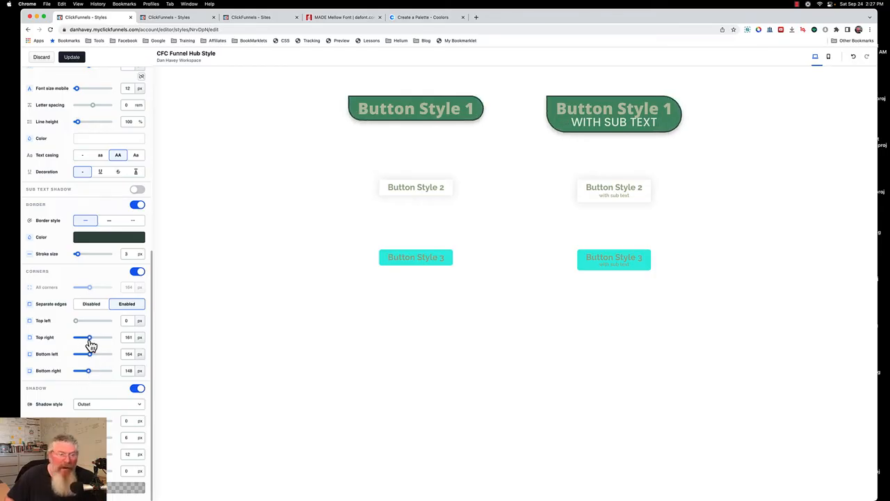
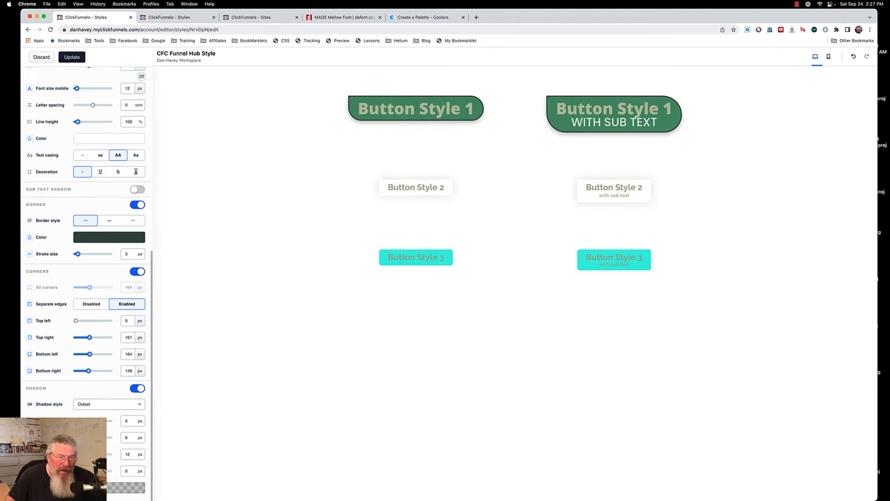
Step: Set the button shadow's x offset to 6 px, y offset to 21 px and blur to 29 px, trying a 38 px spread and returning it to 0
mouse_move(94, 437)
left_mouse_down()
mouse_move(83, 420)
mouse_move(107, 421)
mouse_move(94, 421)
left_mouse_up()
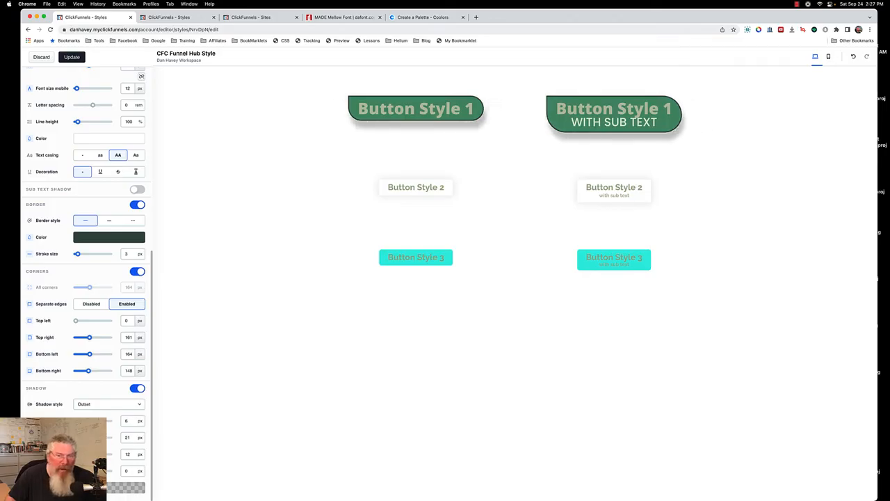
mouse_move(80, 454)
left_mouse_down()
mouse_move(111, 455)
mouse_move(90, 454)
mouse_move(82, 471)
mouse_move(92, 470)
mouse_move(76, 454)
left_mouse_up()
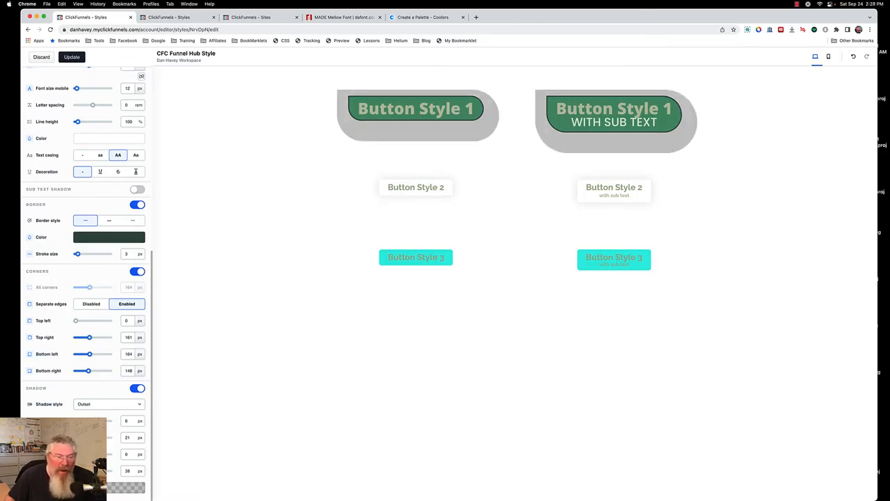
mouse_move(90, 471)
left_mouse_down()
mouse_move(109, 471)
mouse_move(81, 471)
mouse_move(104, 471)
mouse_move(86, 471)
mouse_move(93, 471)
mouse_move(79, 454)
mouse_move(129, 461)
mouse_move(89, 456)
mouse_move(76, 471)
left_mouse_up()
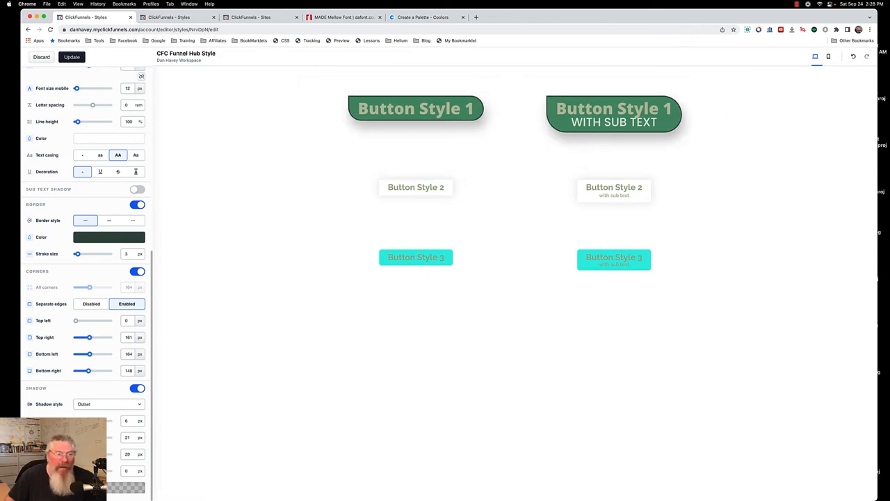
Step: Try the dark red theme color 670000 for the button shadow, and change it to dark blue 050067 at 42% alpha
left_click(114, 487)
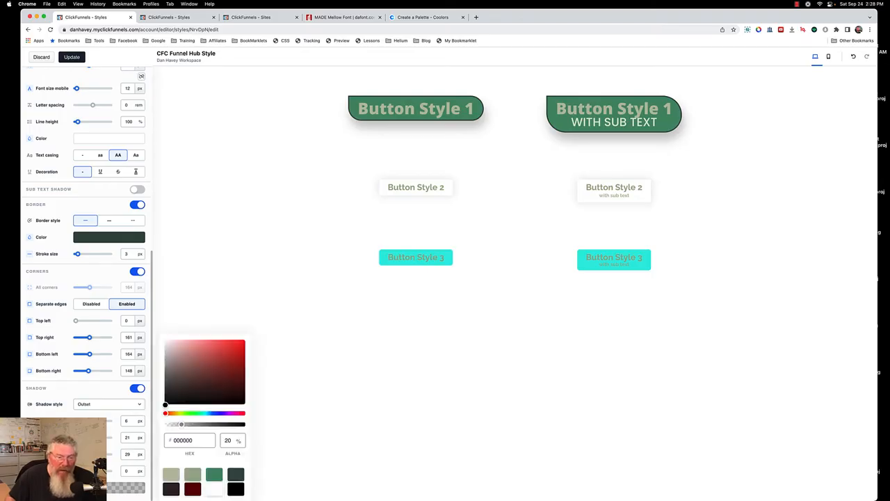
left_click(193, 490)
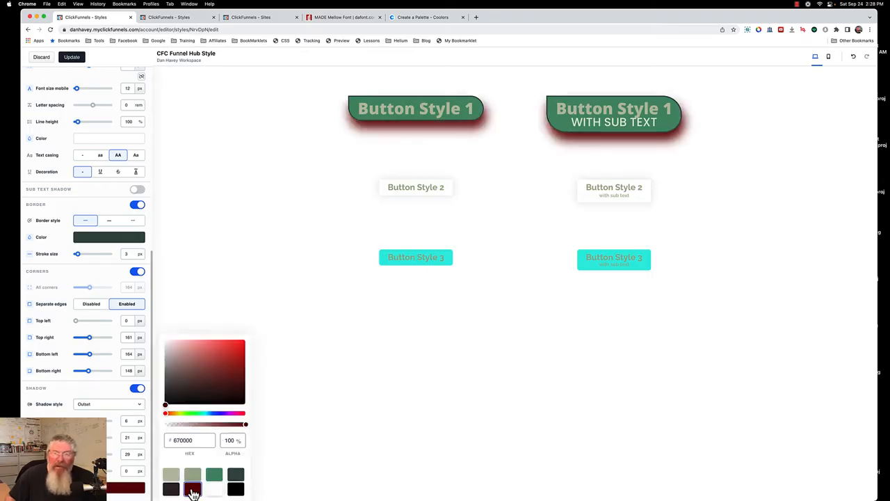
left_click(218, 414)
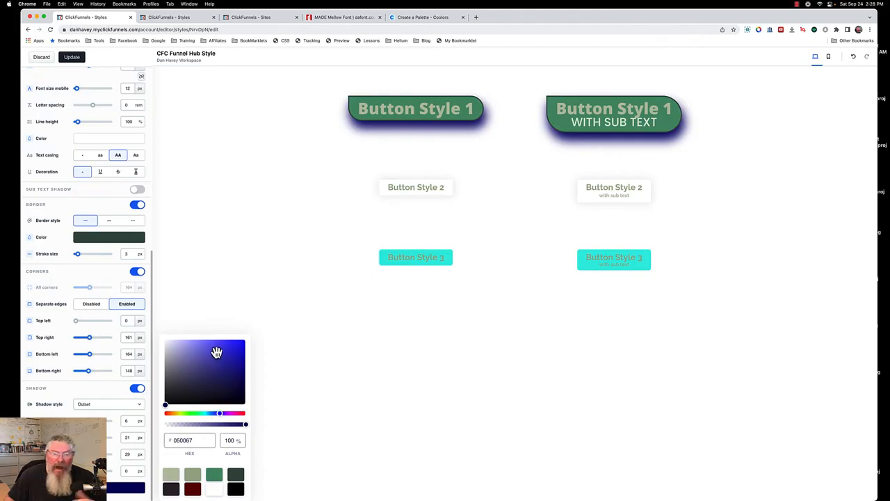
left_click_drag(243, 425, 200, 433)
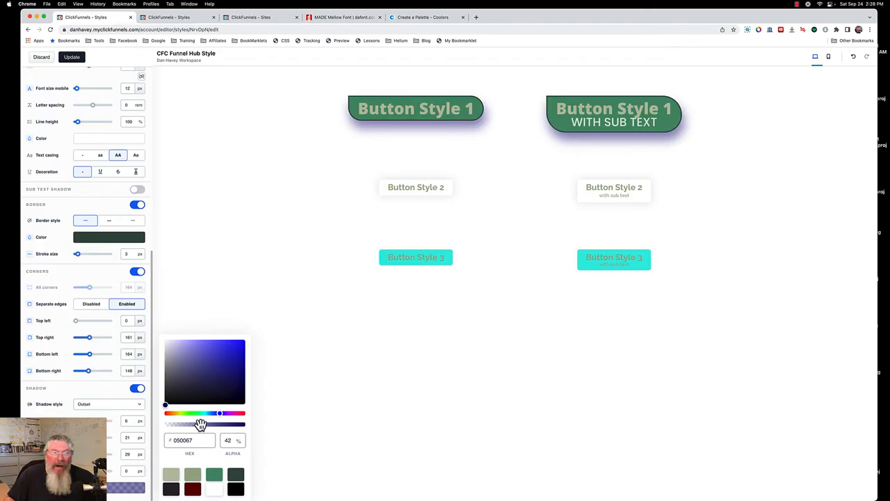
Step: Discard the Button Style 1 changes and view CFC Funnel Hub Style's theme and section colors before leaving its color settings
left_click(46, 59)
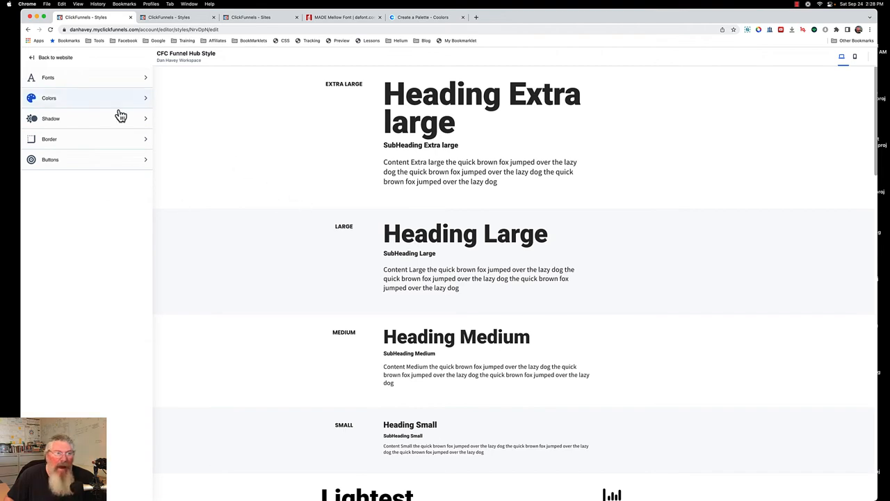
left_click(50, 97)
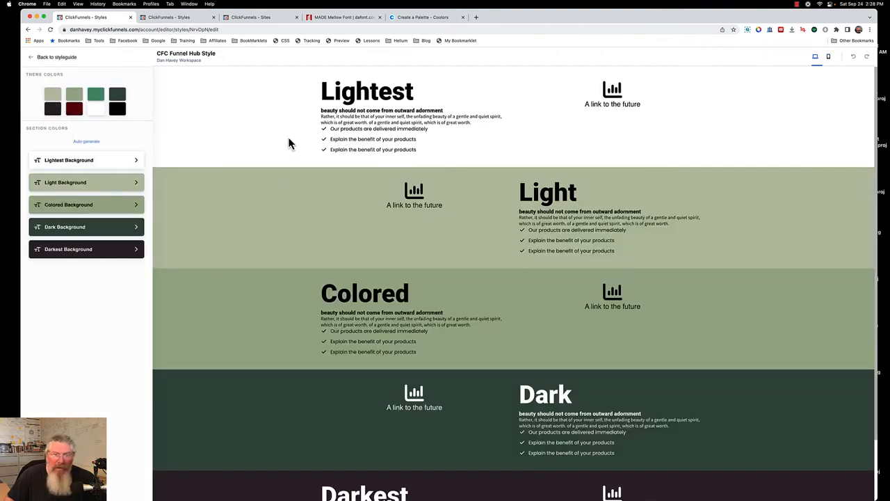
left_click(52, 57)
left_click(52, 61)
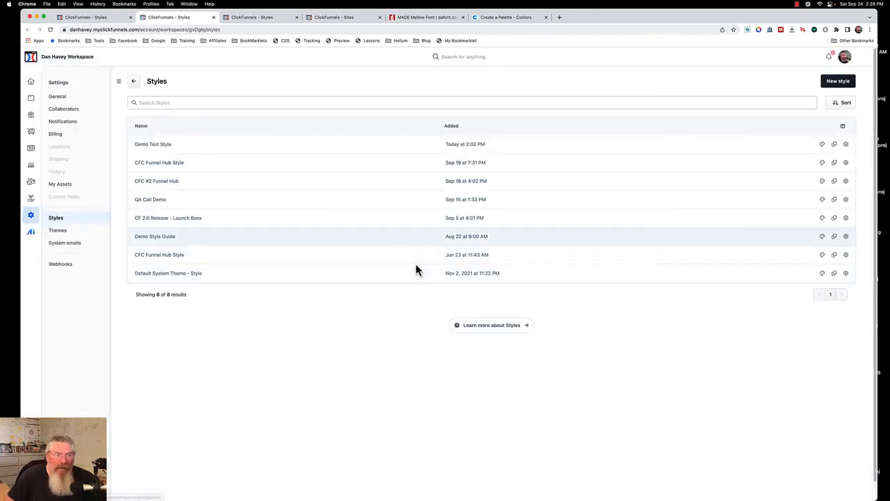
Step: Open Demo Test Style for editing, look over its style guide preview and open its color settings
left_click(823, 145)
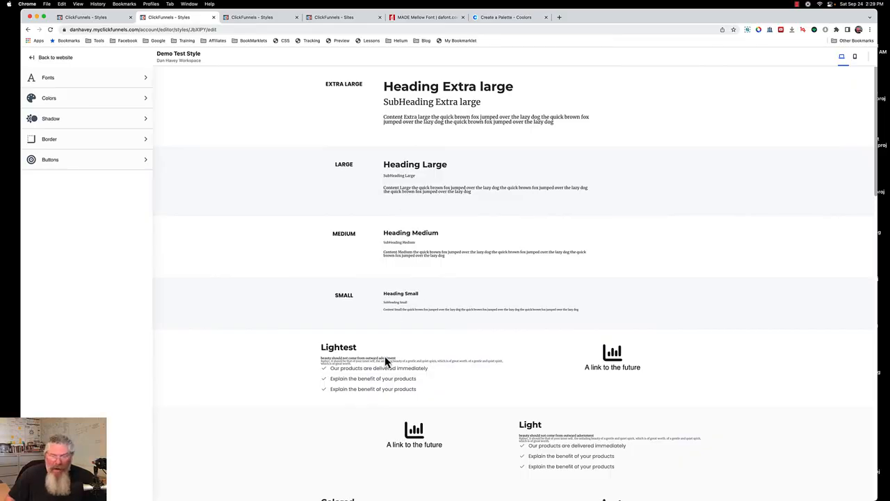
scroll(385, 358, "down", 6)
scroll(383, 361, "down", 2)
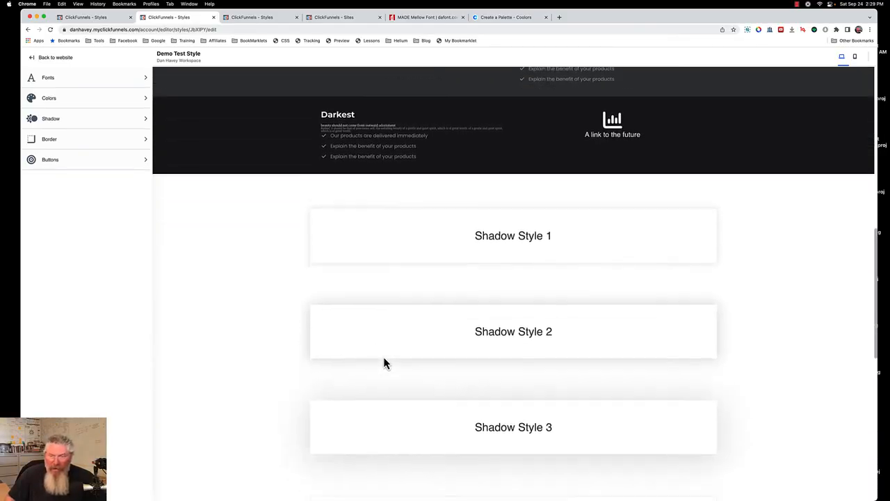
scroll(384, 359, "up", 8)
left_click(49, 98)
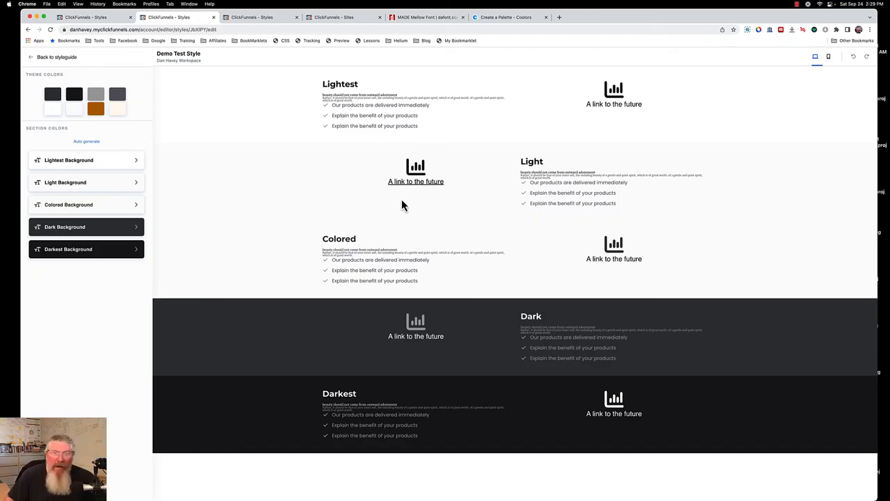
left_click(797, 4)
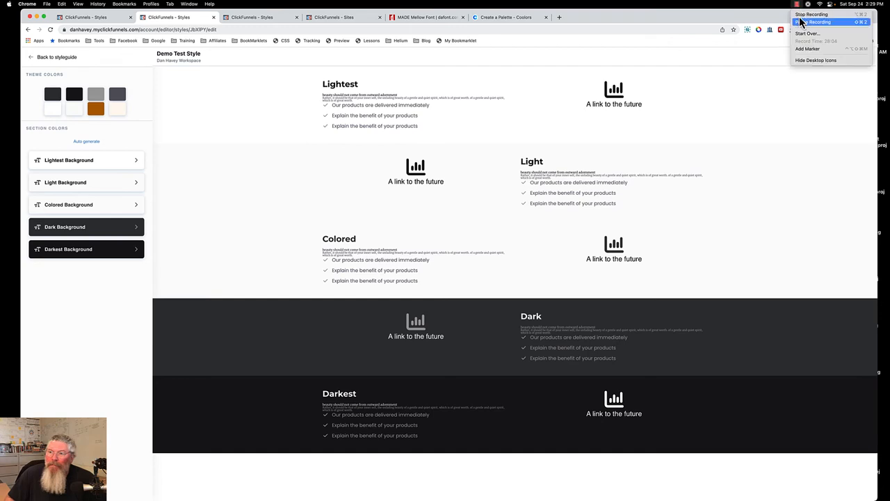
left_click(812, 22)
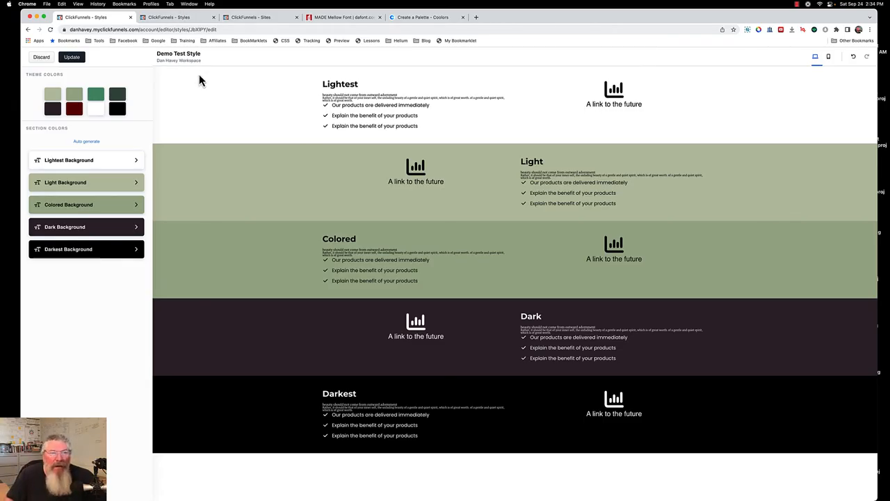
Step: Save Demo Test Style's updated theme and section colors, and switch to its other open browser tab with a different color arrangement
left_click(78, 58)
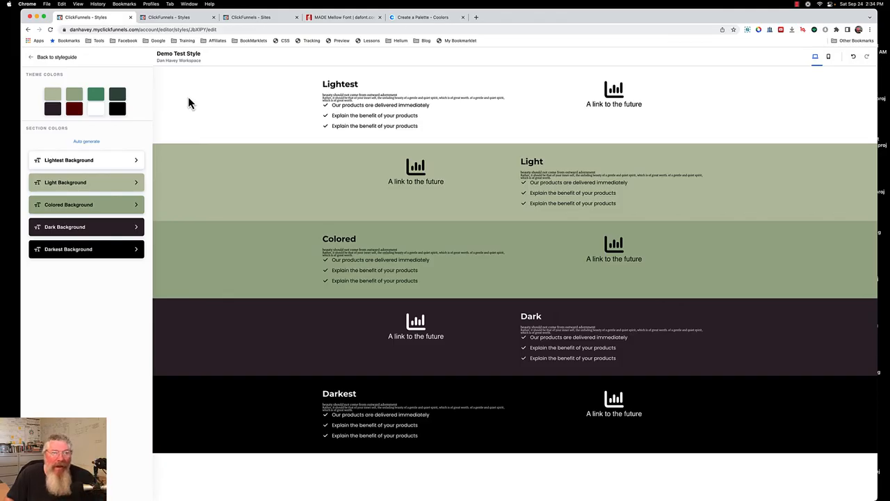
left_click(180, 24)
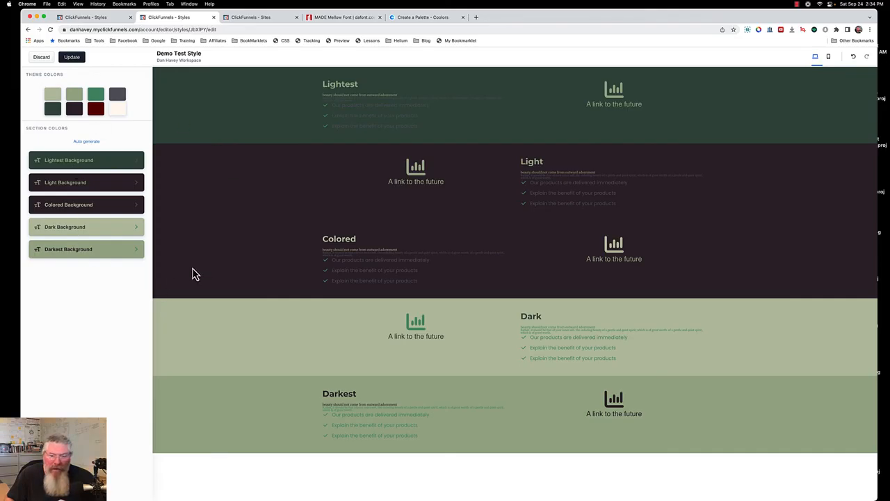
Step: Close the extra Demo Test Style browser tab, save the remaining tab's style colors and return to the Styles list
left_click(130, 17)
left_click(80, 61)
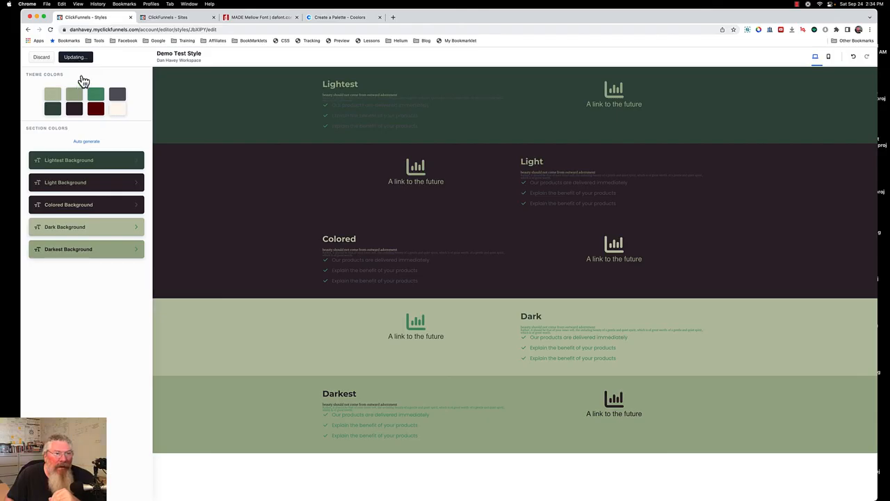
left_click(50, 60)
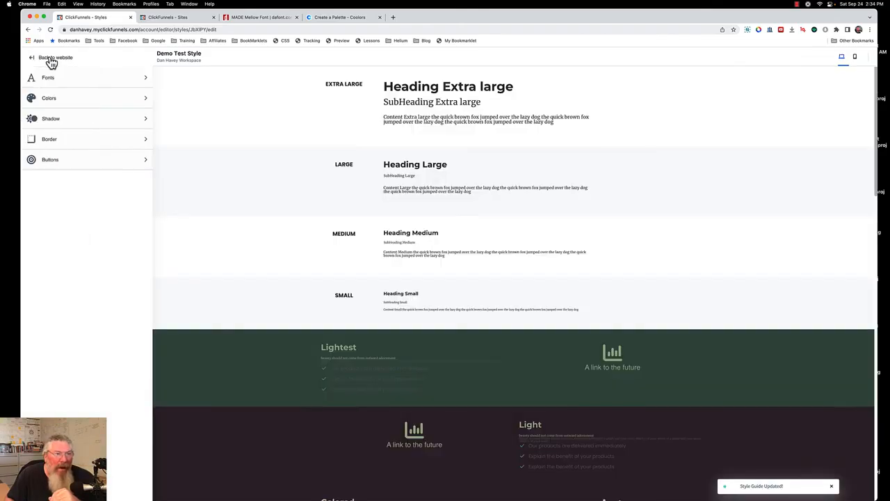
left_click(51, 60)
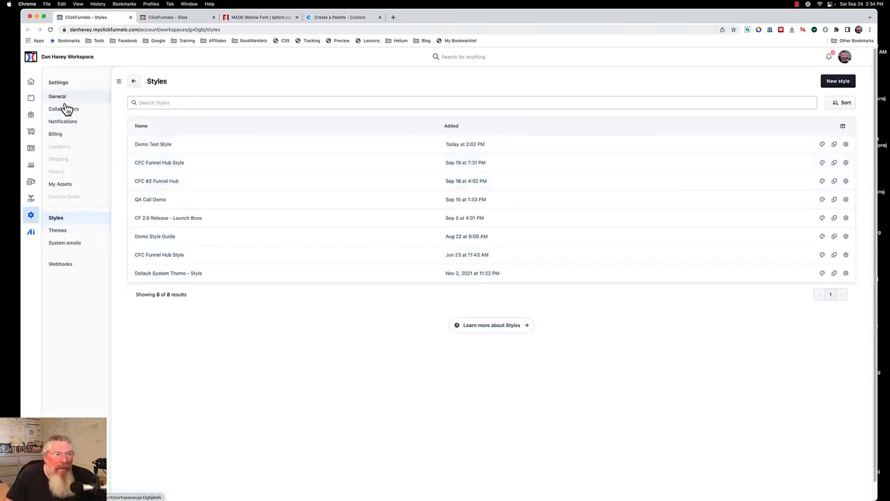
Step: Review the Style choices in the site's advanced settings and discard out of the site settings
left_click(31, 99)
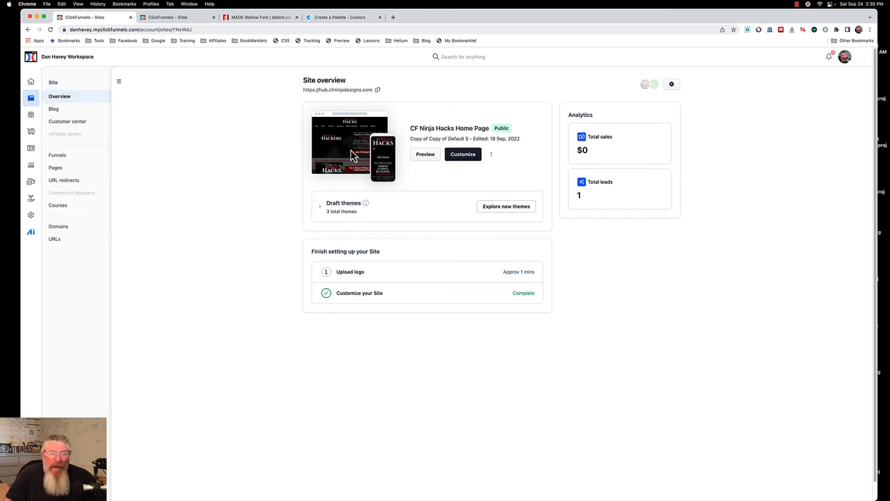
left_click(491, 156)
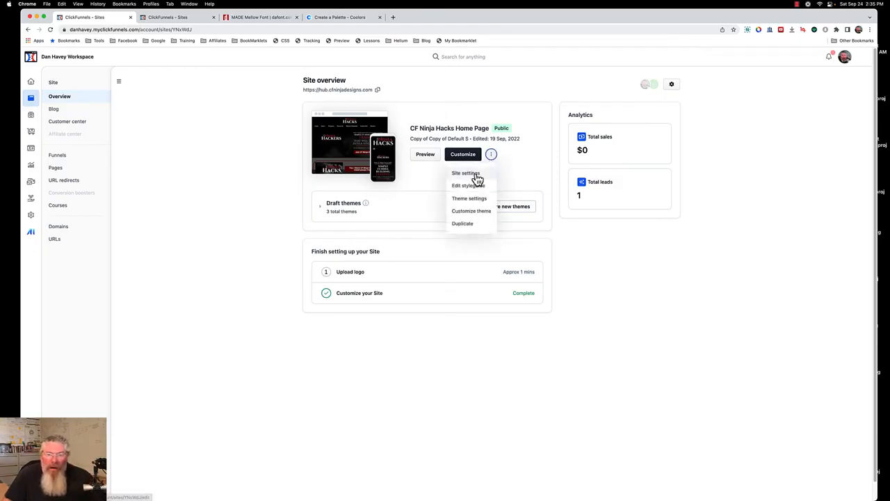
left_click(469, 178)
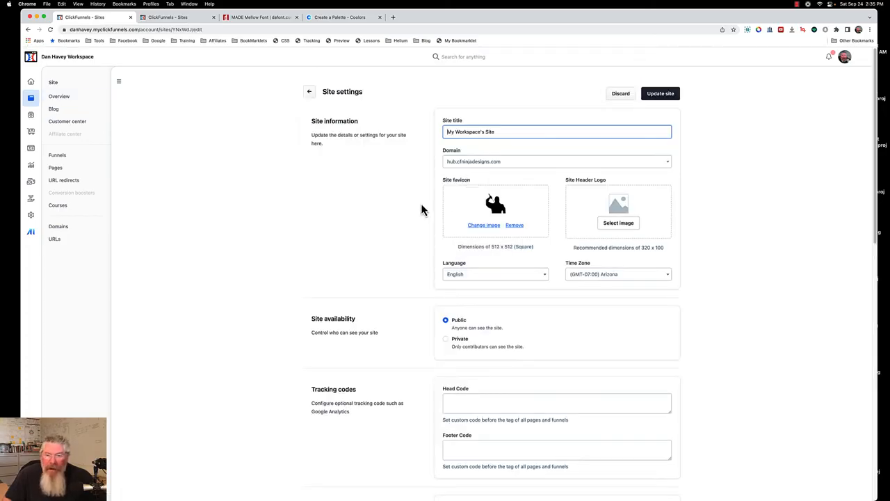
scroll(368, 246, "down", 5)
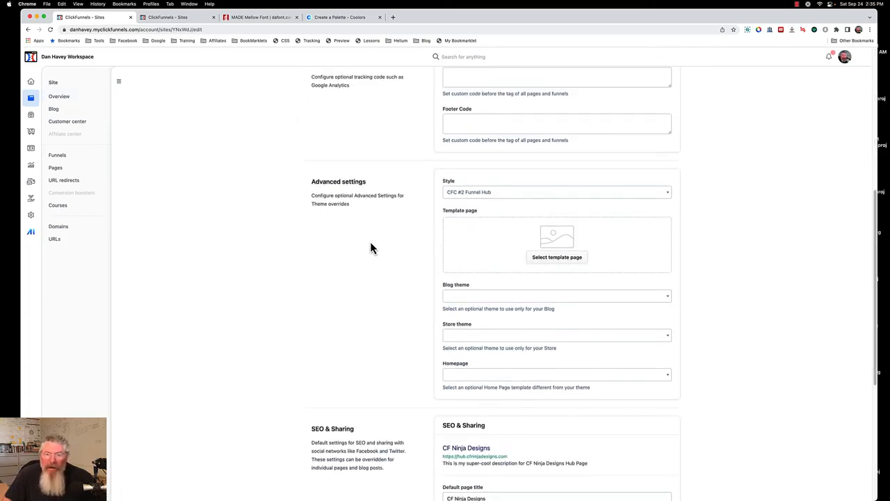
left_click(500, 194)
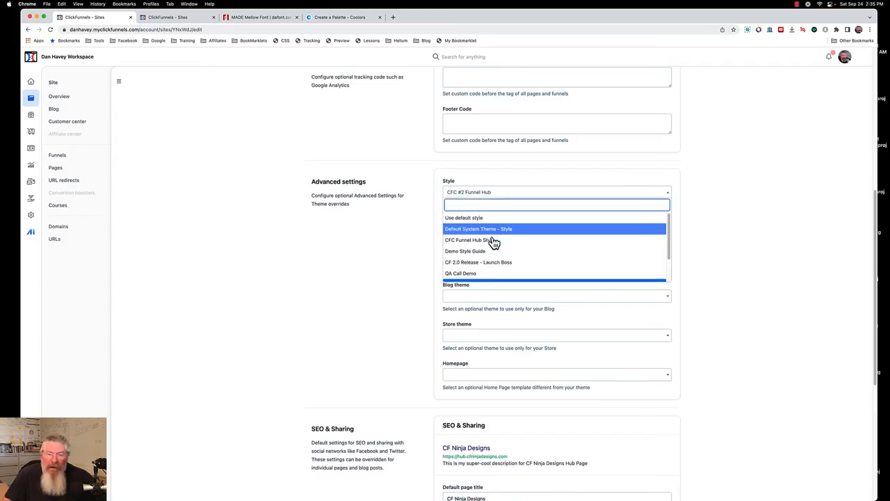
left_click(501, 197)
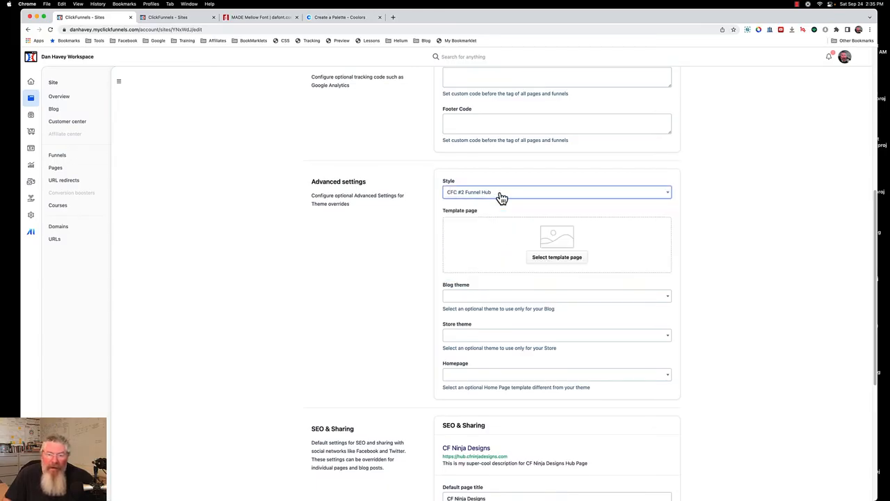
scroll(385, 209, "up", 2)
scroll(385, 210, "up", 5)
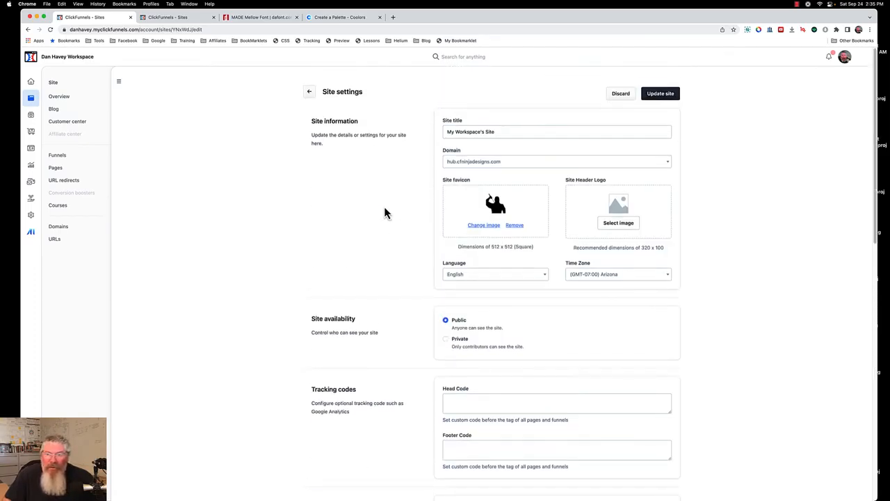
left_click(616, 98)
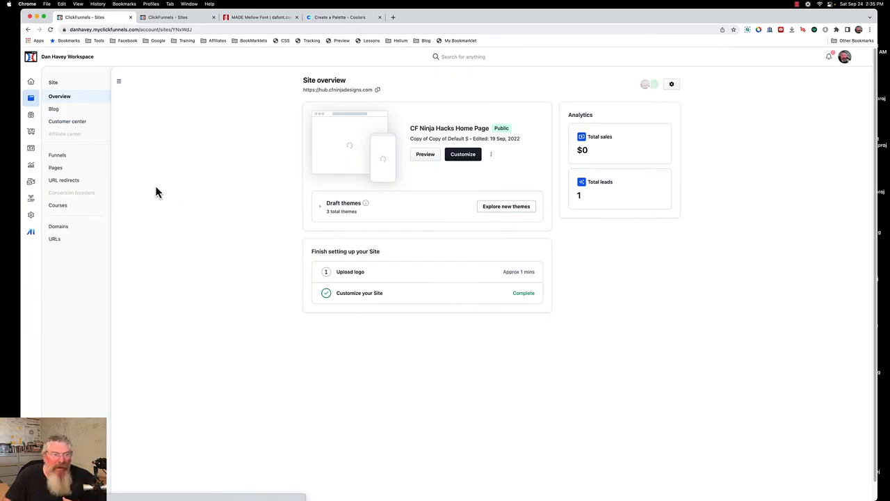
Step: Start a new standalone site page from blank and name it Demo Test PAge
left_click(55, 170)
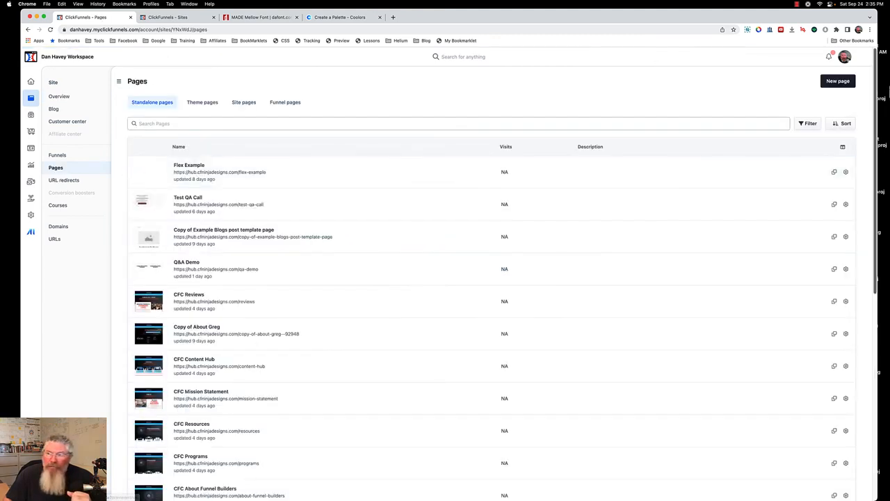
left_click(831, 84)
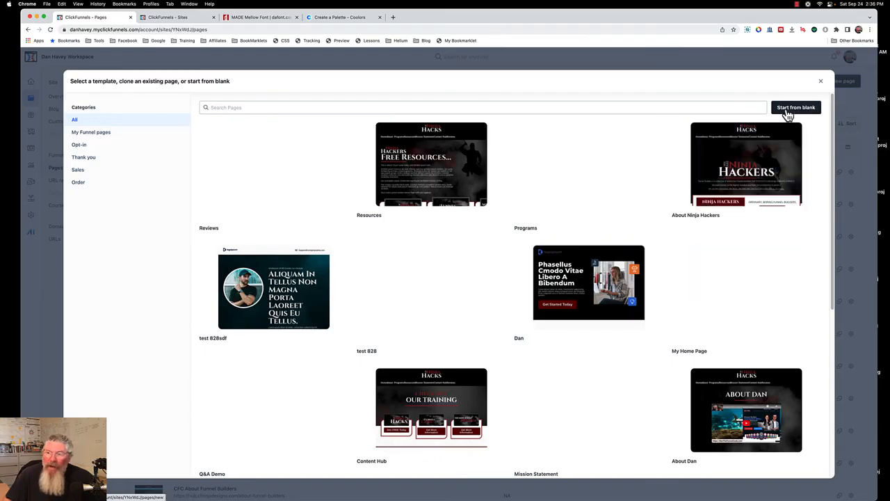
left_click(788, 112)
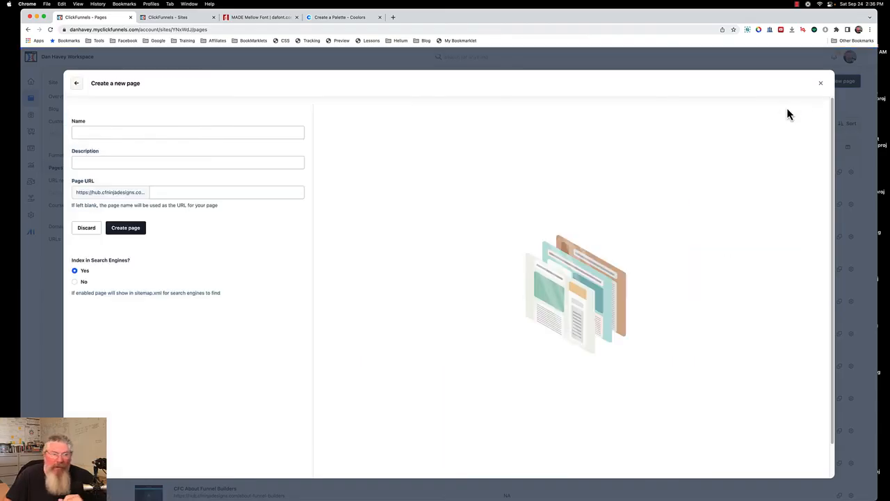
left_click(279, 131)
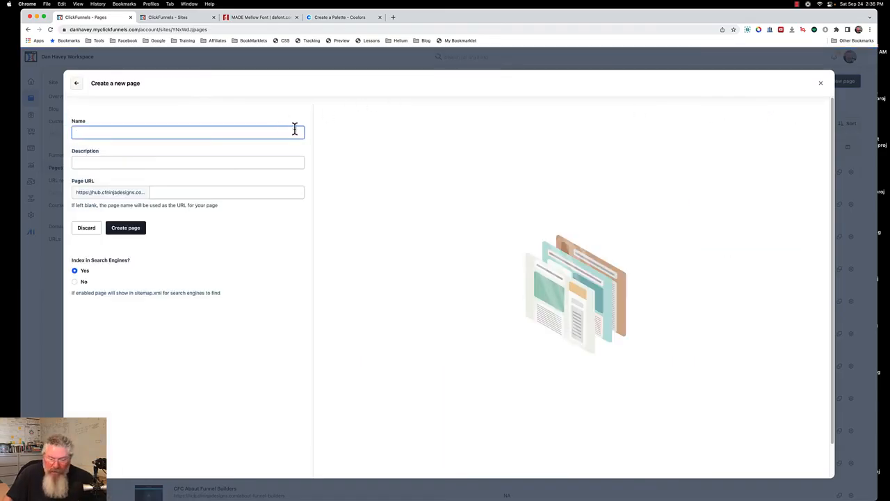
type("Demo Test")
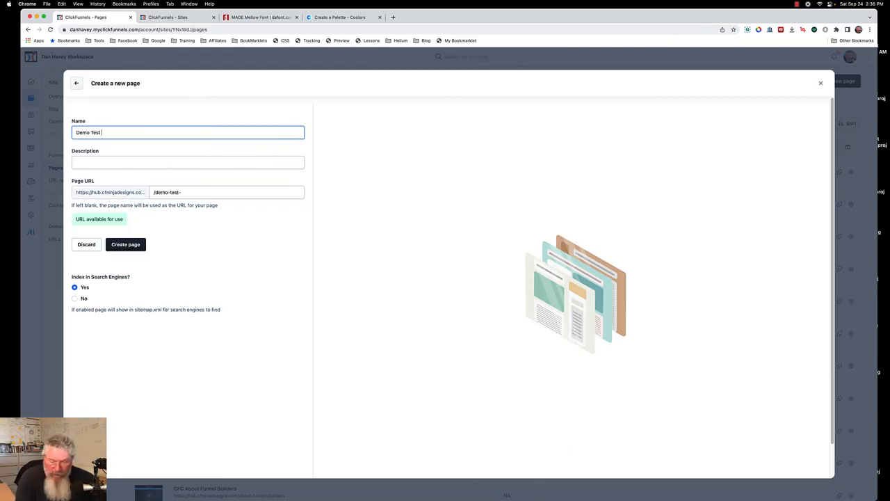
type(" PAge")
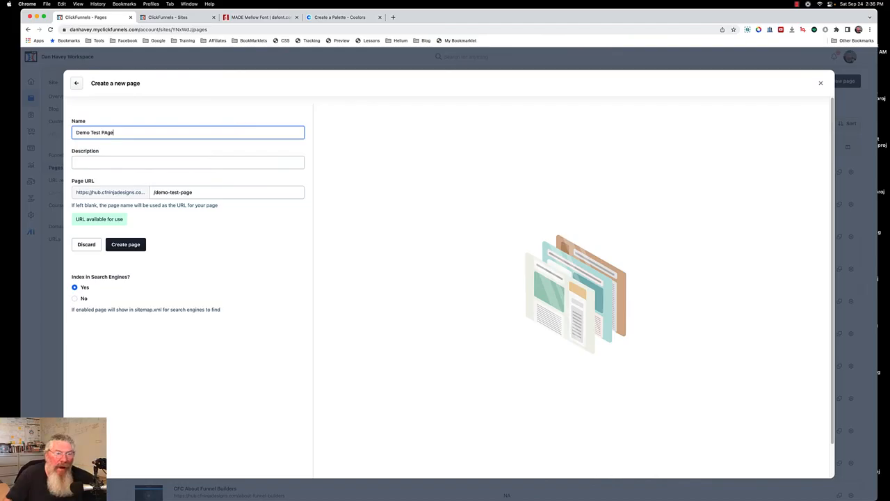
Step: Keep the /demo-test-page URL, turn off search engine indexing and create the page
left_click(160, 193)
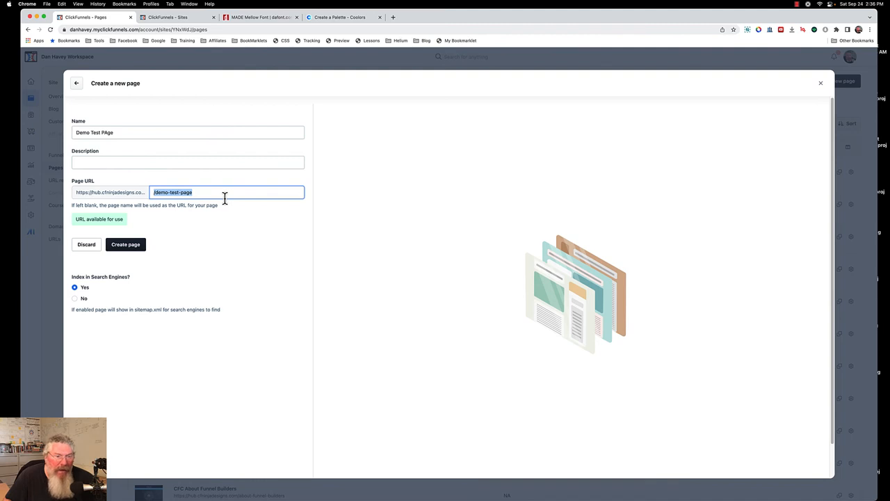
left_click(75, 299)
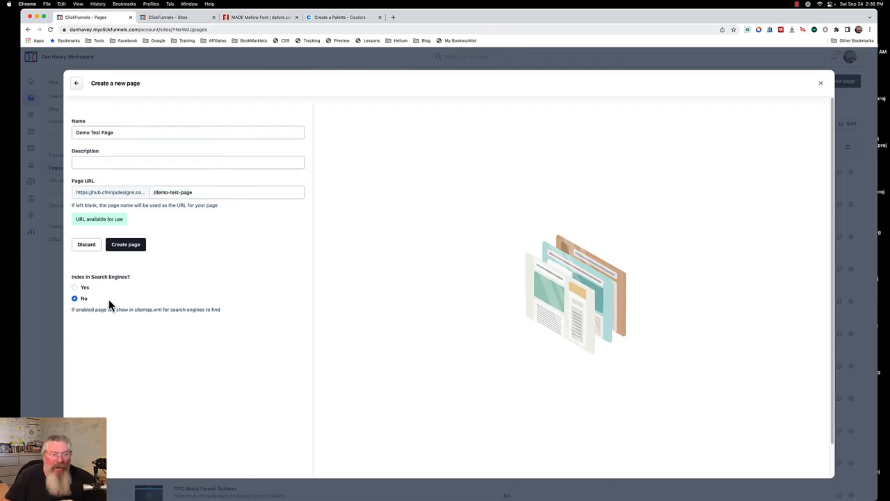
left_click(127, 248)
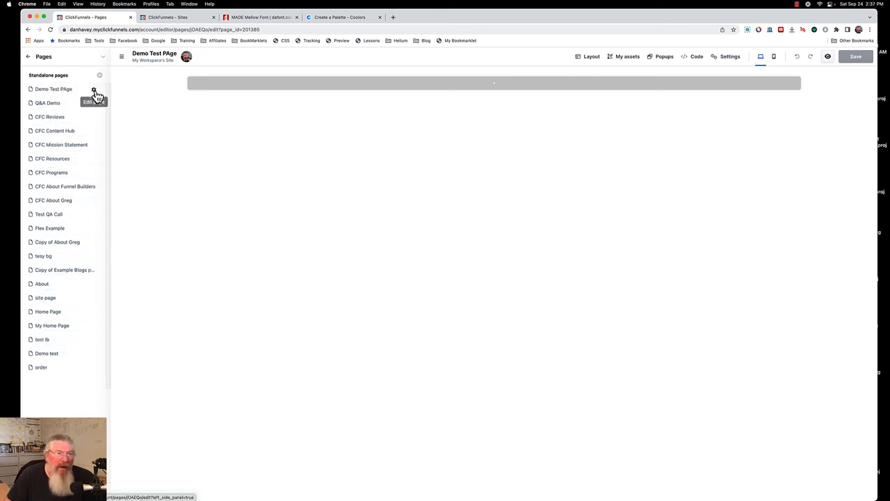
Step: Assign Demo Test Style to Demo Test PAge in its page settings and update the page
left_click(94, 91)
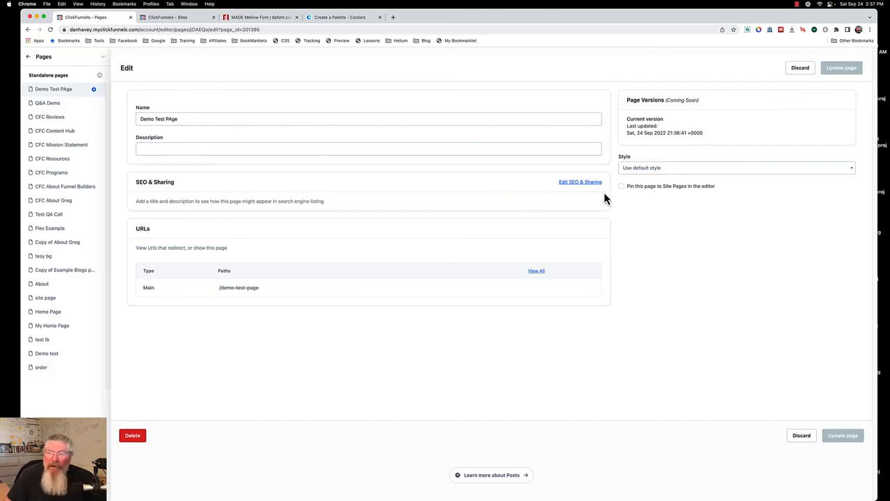
left_click(660, 169)
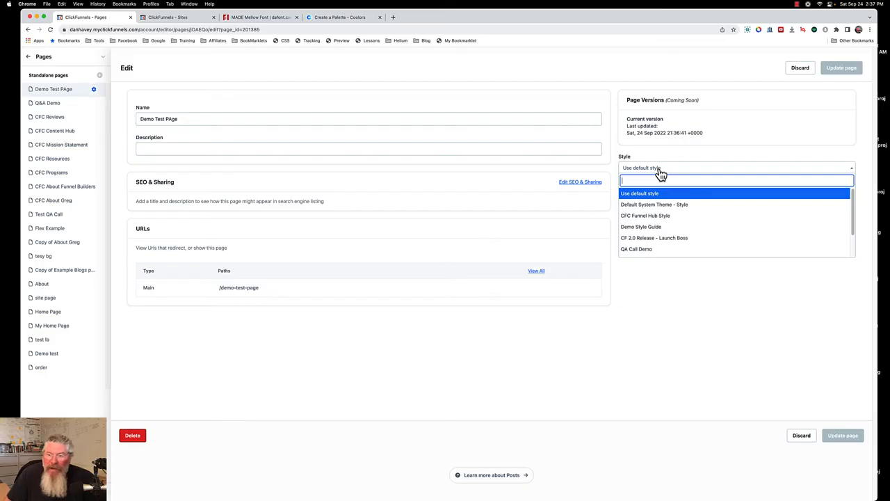
scroll(670, 228, "down", 2)
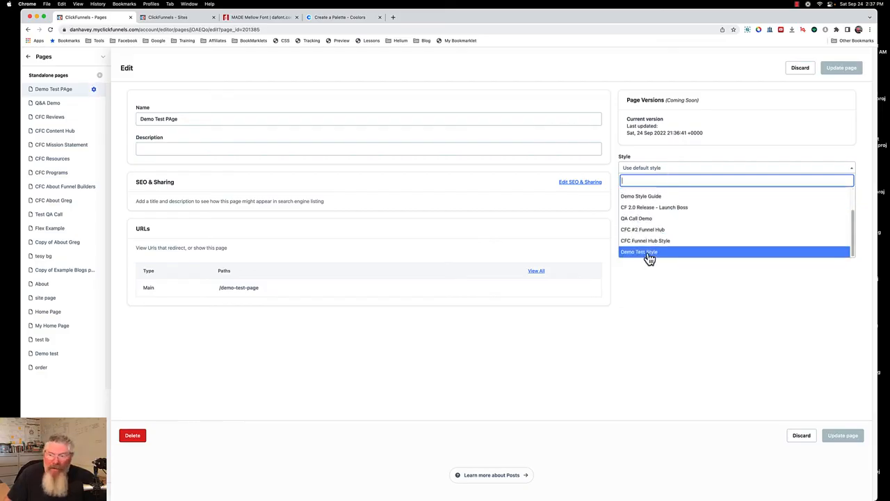
left_click(655, 252)
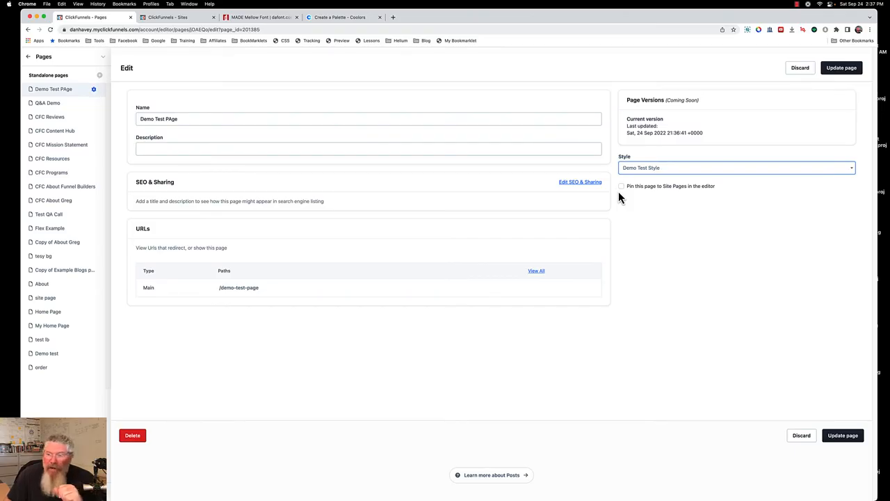
left_click(839, 70)
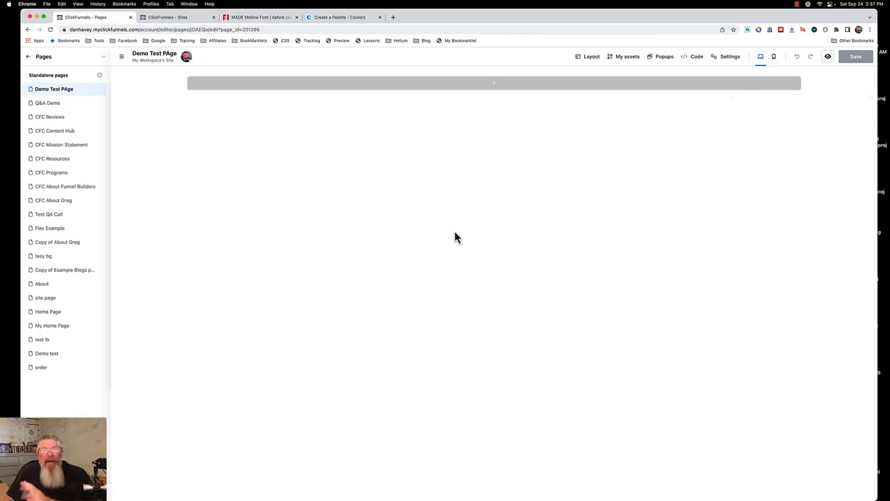
Step: Add a blank Full Page section to the empty page
left_click(494, 87)
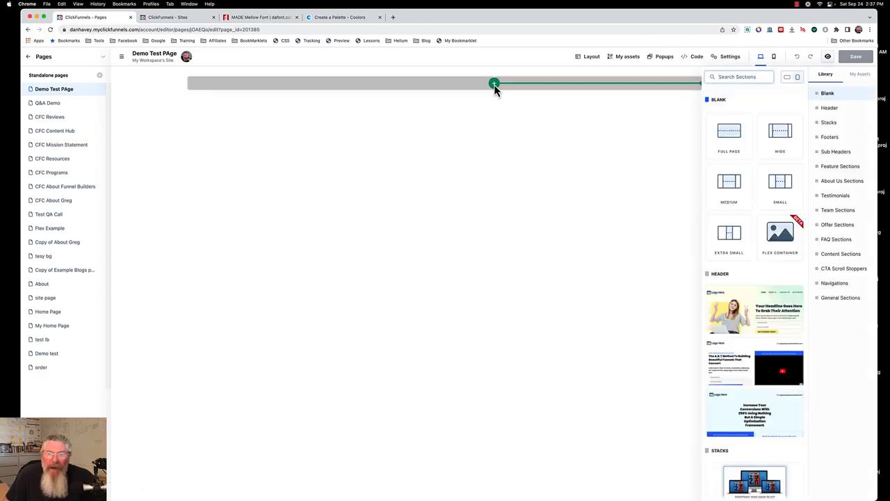
left_click(726, 134)
left_click(626, 133)
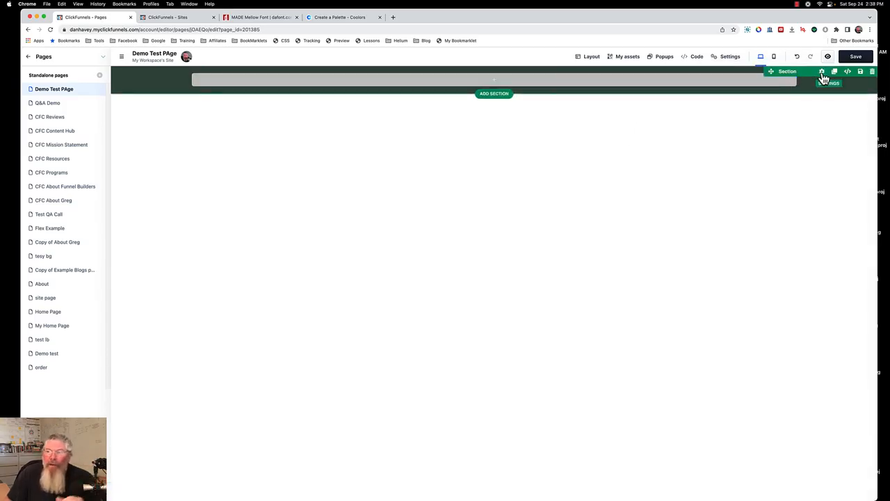
Step: Look over the new section's paint options and open the theme section colors for editing
left_click(822, 74)
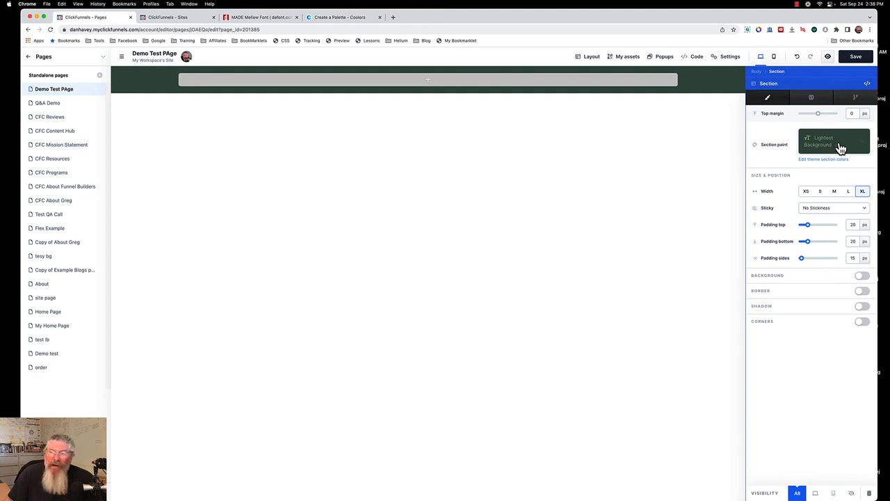
left_click(841, 148)
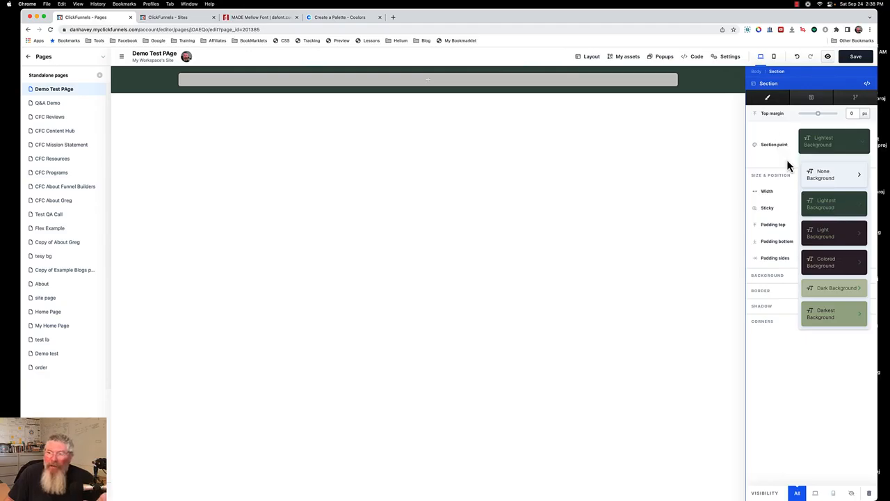
left_click(817, 206)
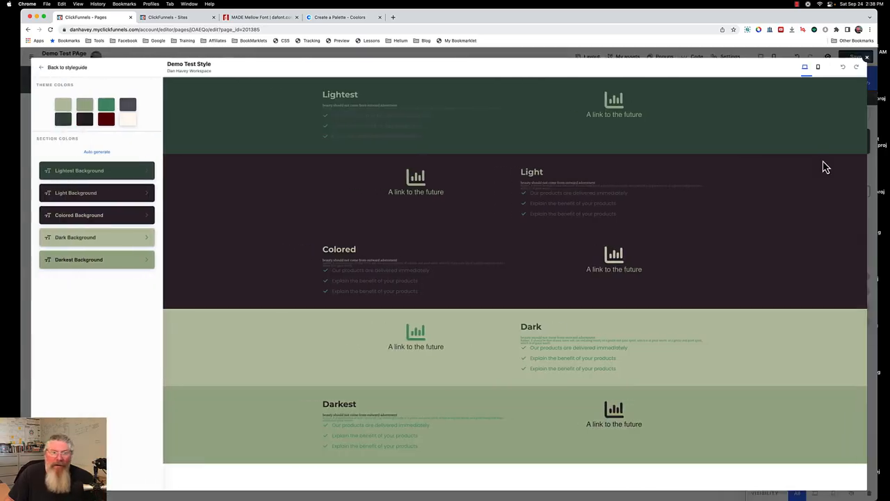
Step: Set the Lightest Background's base color to the cream theme color
left_click(57, 174)
left_click(43, 109)
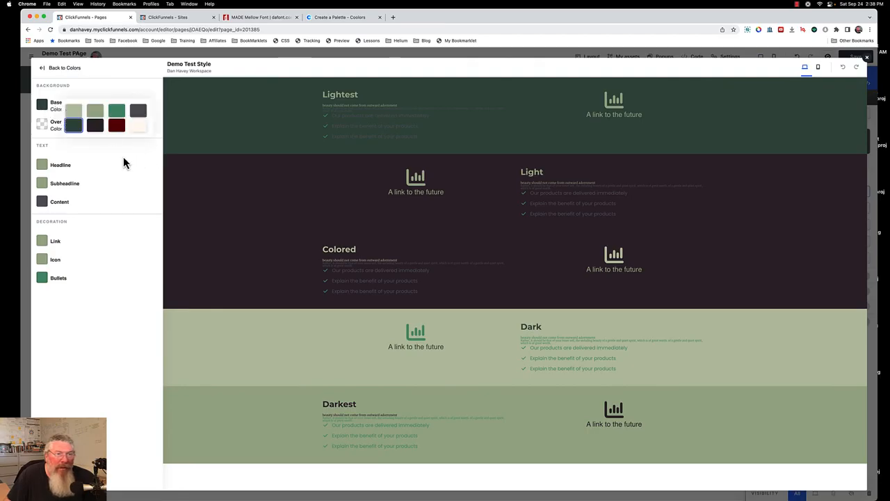
left_click(139, 128)
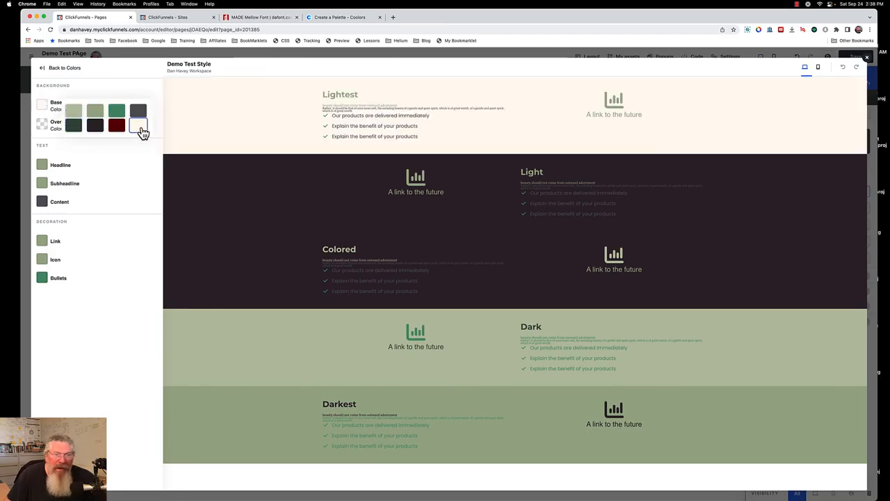
Step: Return to the style's color overview and change the cream theme color to white ffffff
left_click(71, 69)
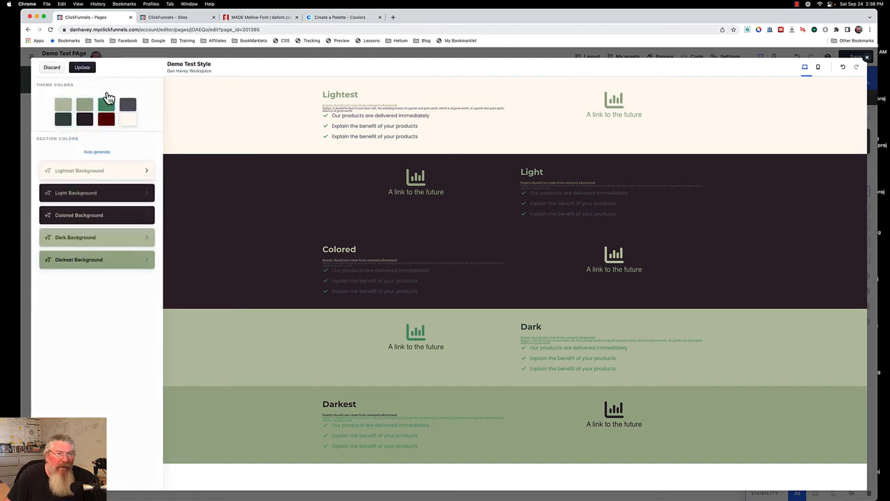
left_click(128, 121)
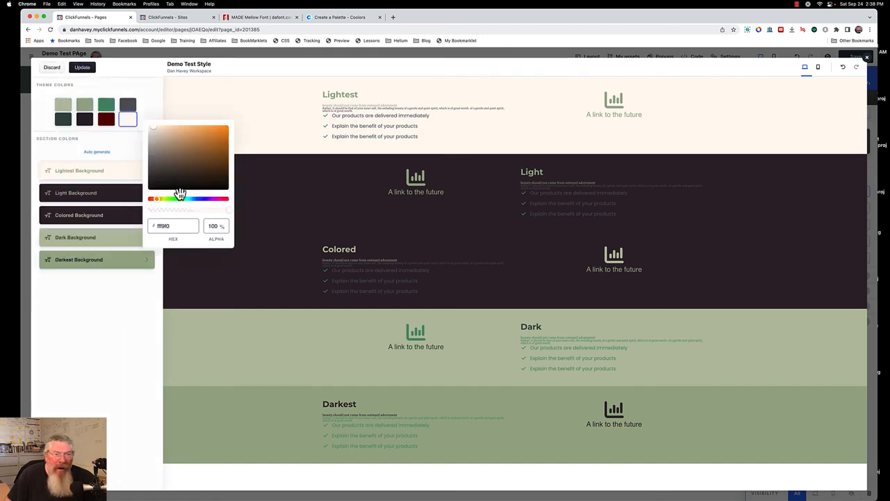
left_click_drag(153, 131, 139, 123)
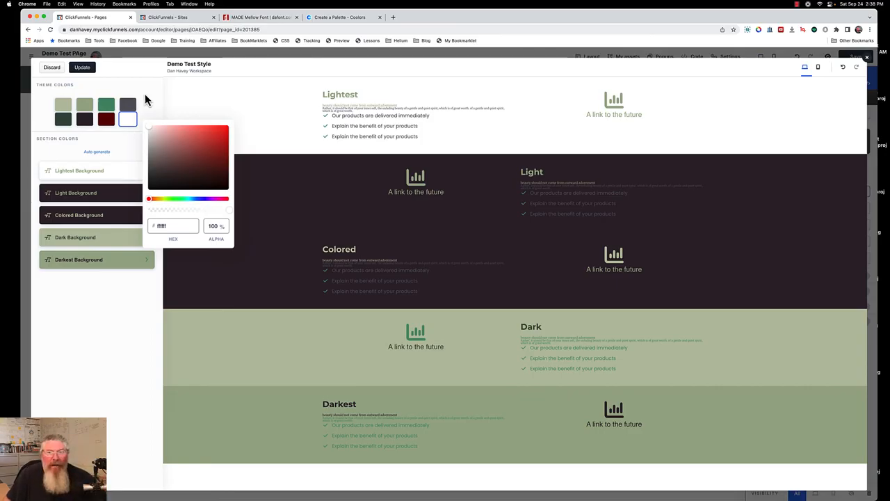
Step: Save the theme color change and set the Lightest Background's headline, subheadline and content text to the near-black theme color
left_click(144, 93)
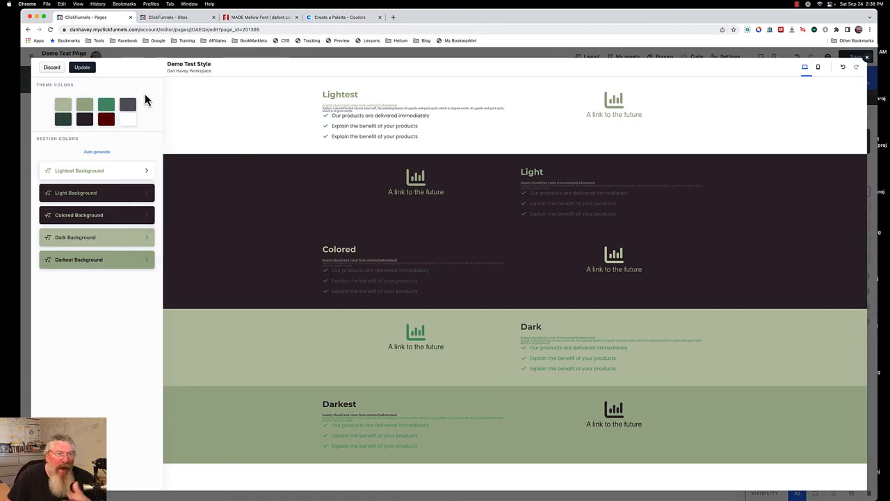
left_click(78, 68)
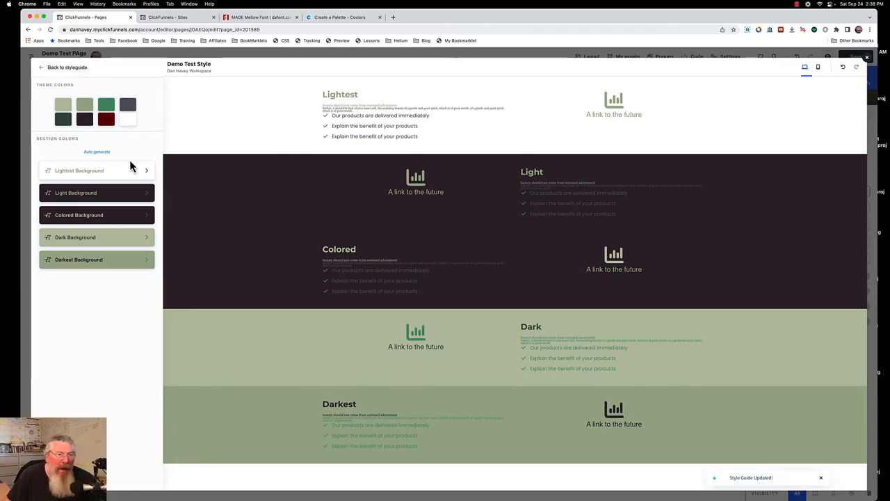
left_click(90, 173)
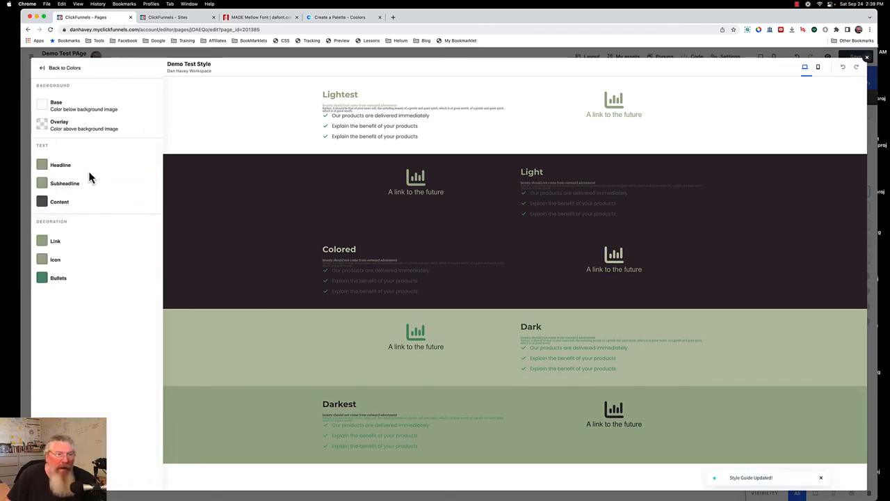
left_click(42, 166)
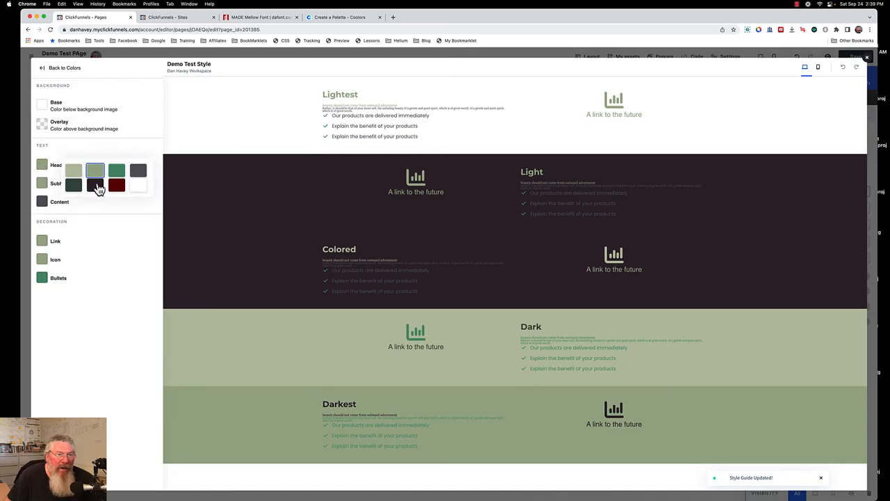
left_click(95, 185)
left_click(44, 184)
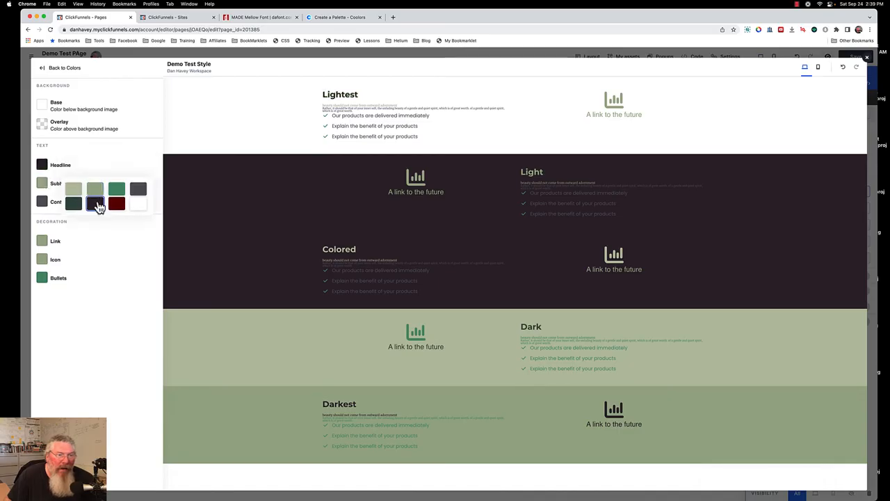
left_click(96, 203)
left_click(44, 203)
left_click(95, 222)
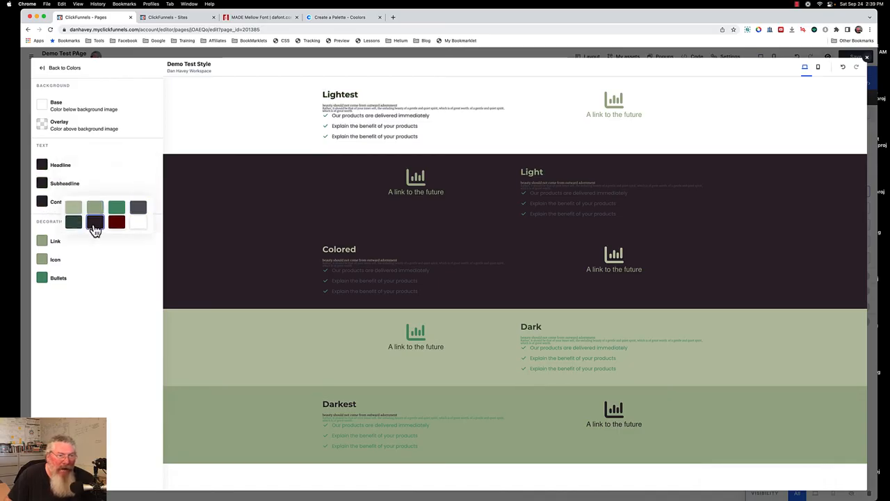
Step: Set the Lightest Background's link, icon and bullet colors to the near-black theme color, and save the style
left_click(42, 241)
left_click(95, 261)
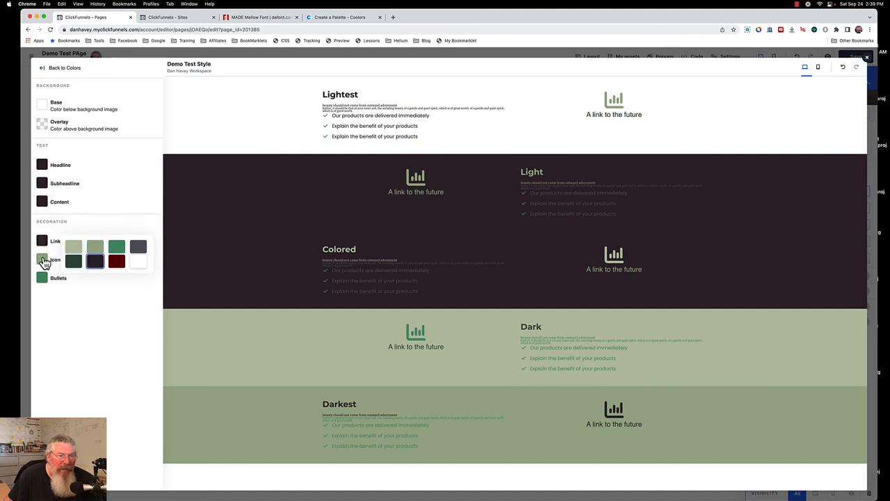
left_click(42, 258)
left_click(95, 279)
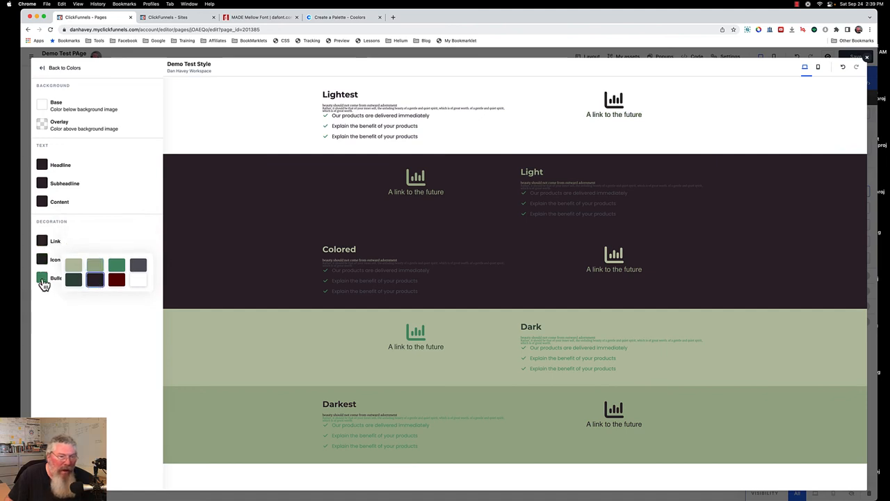
left_click(44, 278)
left_click(95, 299)
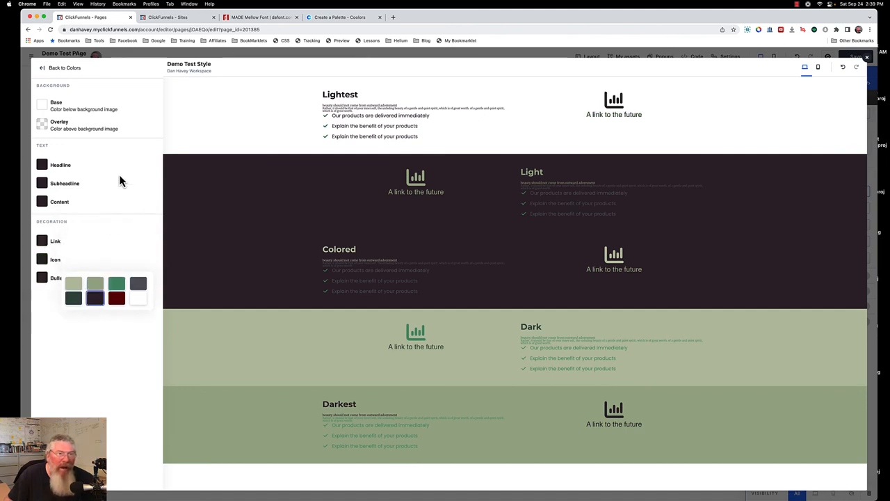
left_click(69, 69)
left_click(81, 69)
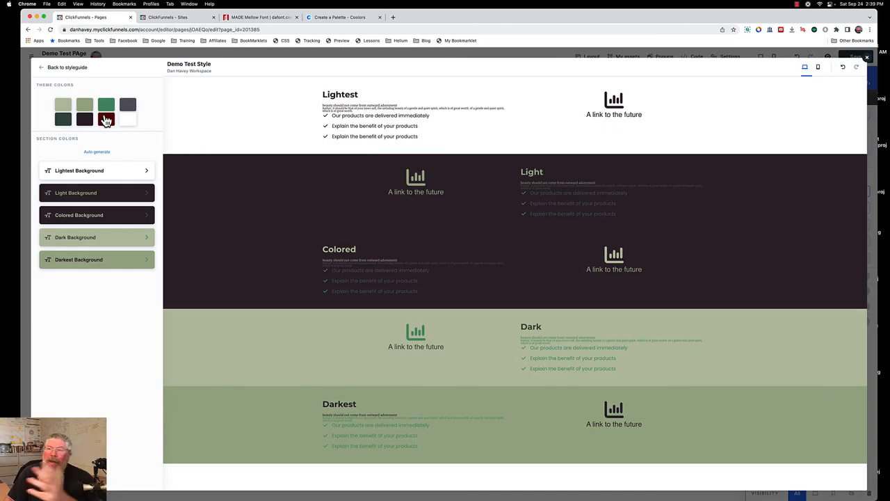
left_click(867, 58)
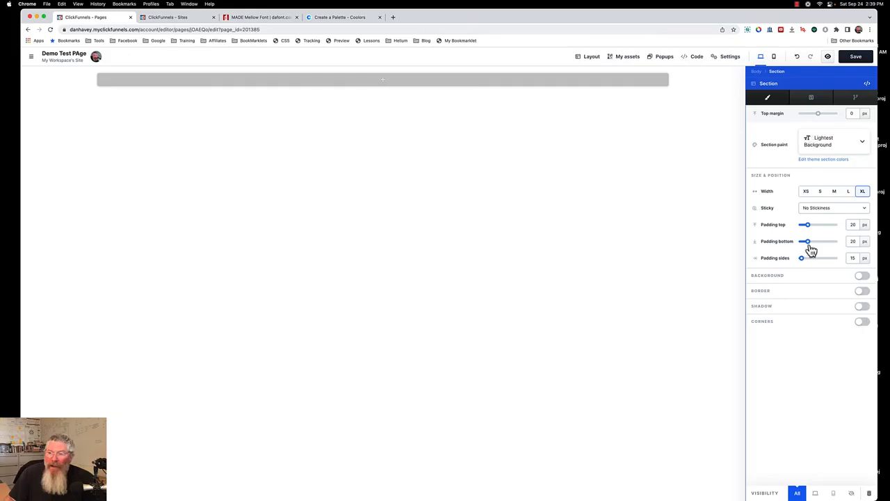
Step: Enable the section's own background settings and try the red background color b60b0b before resetting it to white
left_click(864, 276)
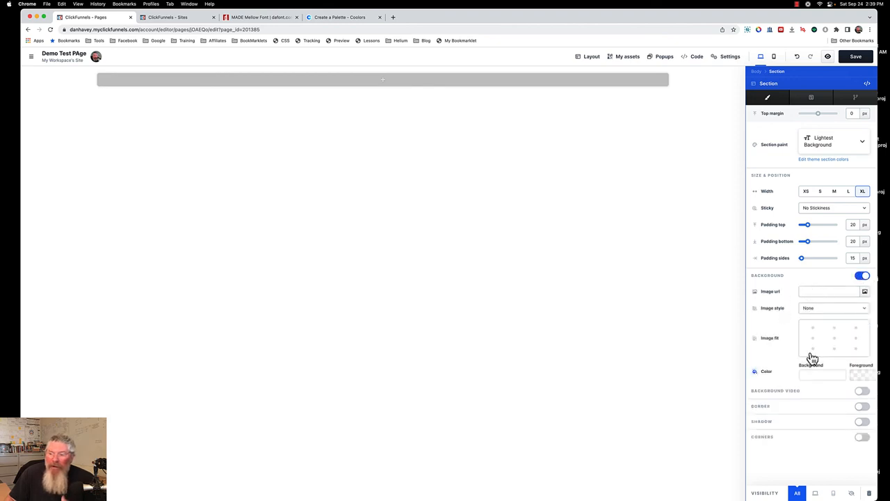
left_click(832, 379)
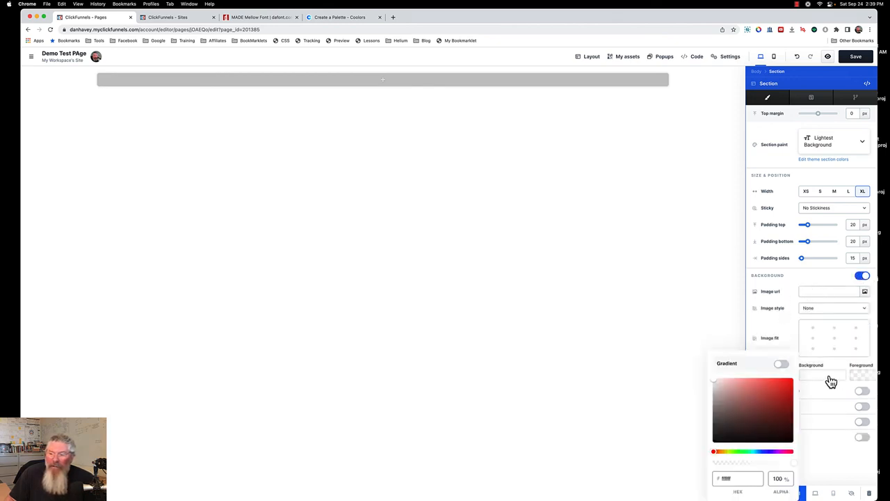
left_click(789, 396)
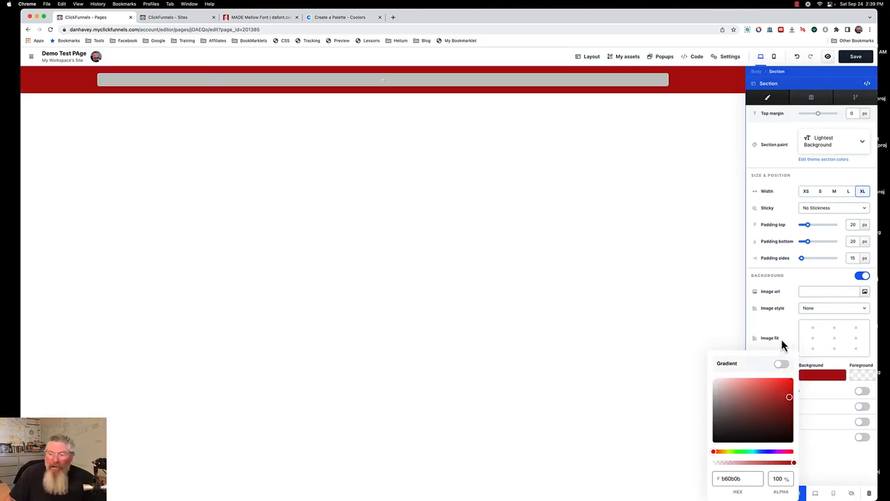
left_click_drag(789, 397, 691, 373)
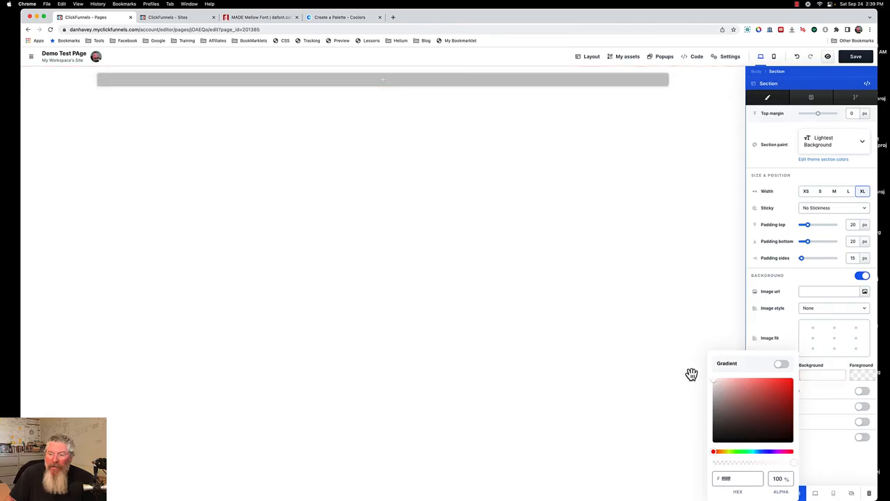
left_click(779, 317)
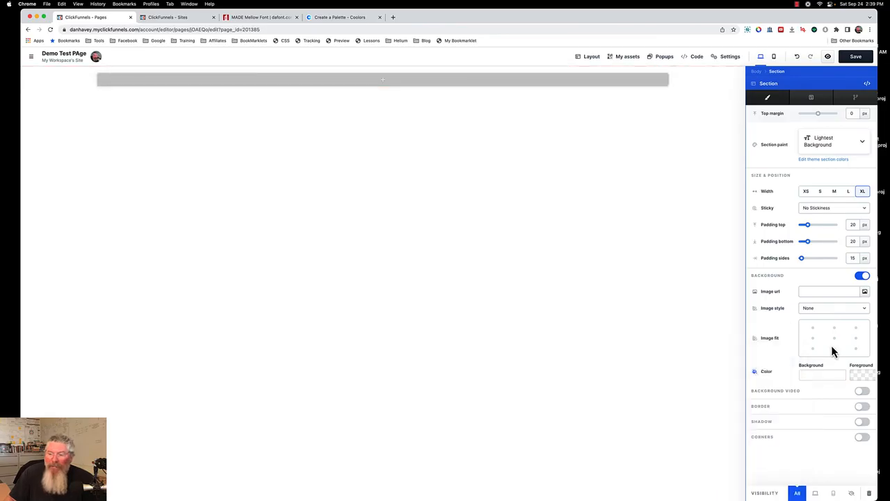
Step: Try a gray 6b6b6b foreground color over the section and turn its background settings off
left_click(861, 375)
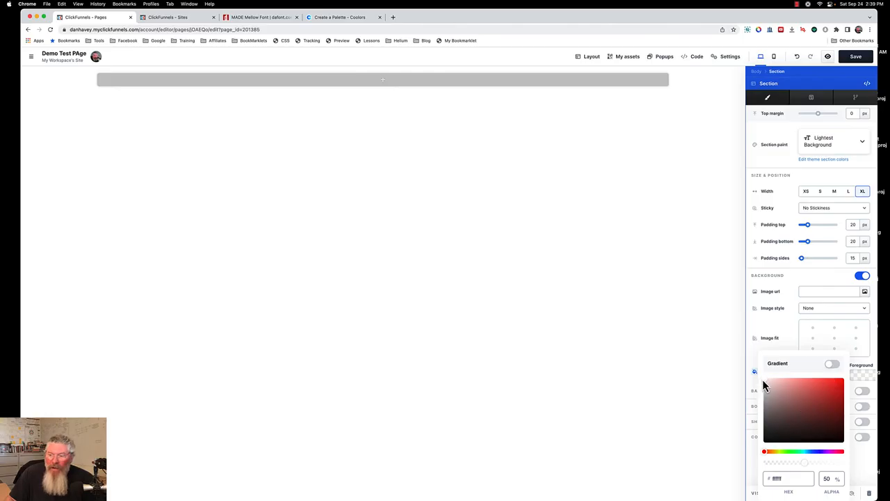
left_click_drag(759, 377, 755, 416)
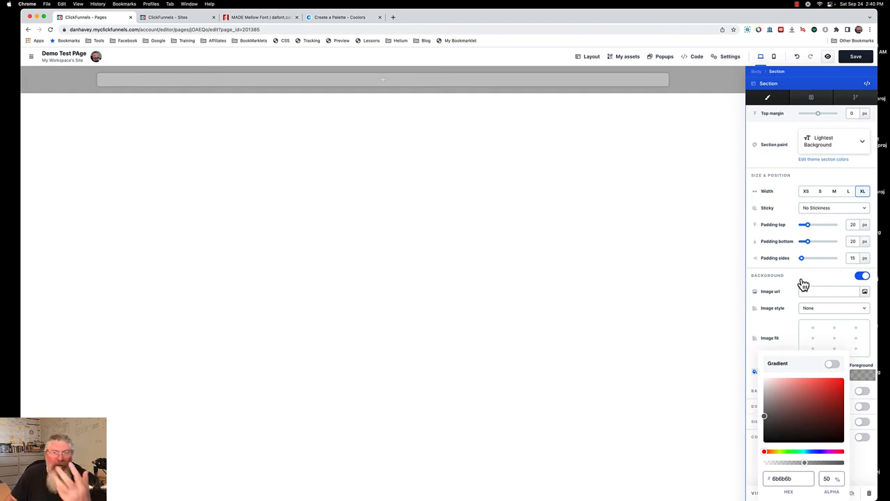
left_click(861, 279)
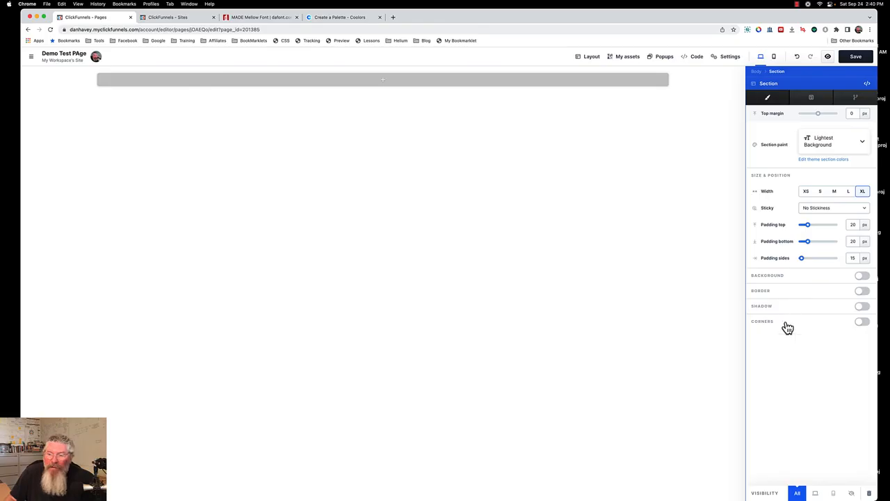
Step: Add a two-column row to the section and place an image element in its first column
left_click(683, 263)
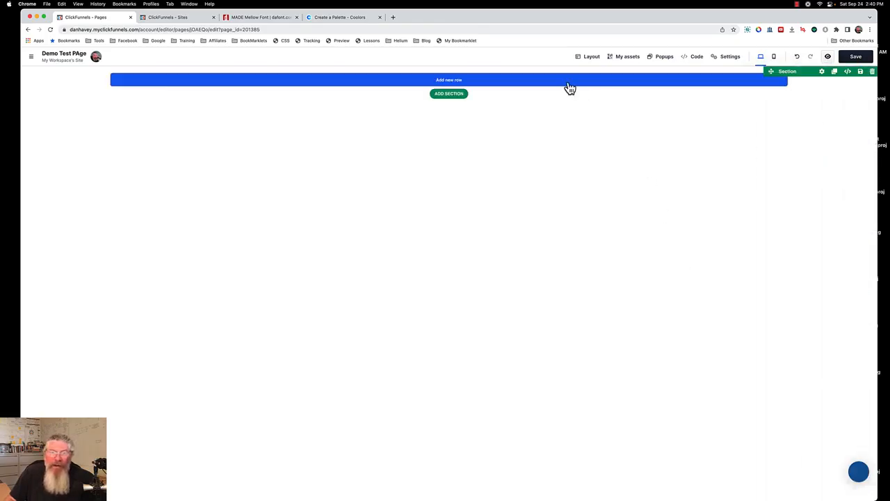
left_click(443, 89)
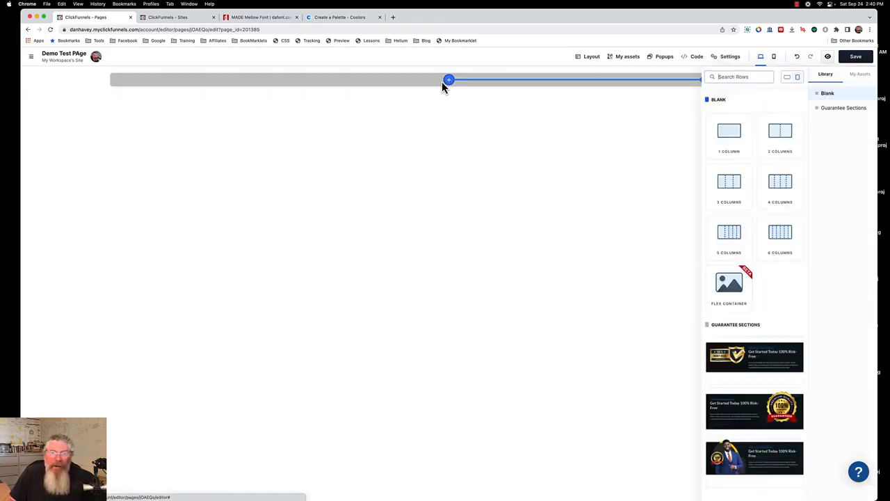
left_click(777, 137)
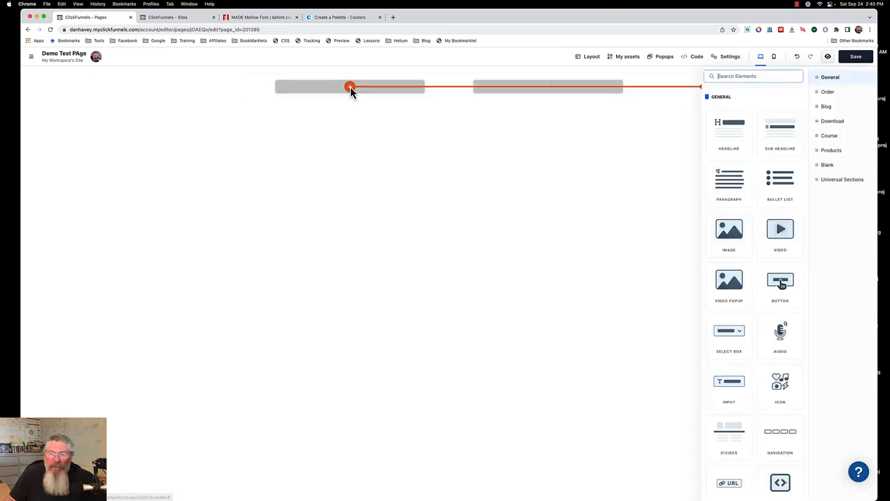
left_click(729, 231)
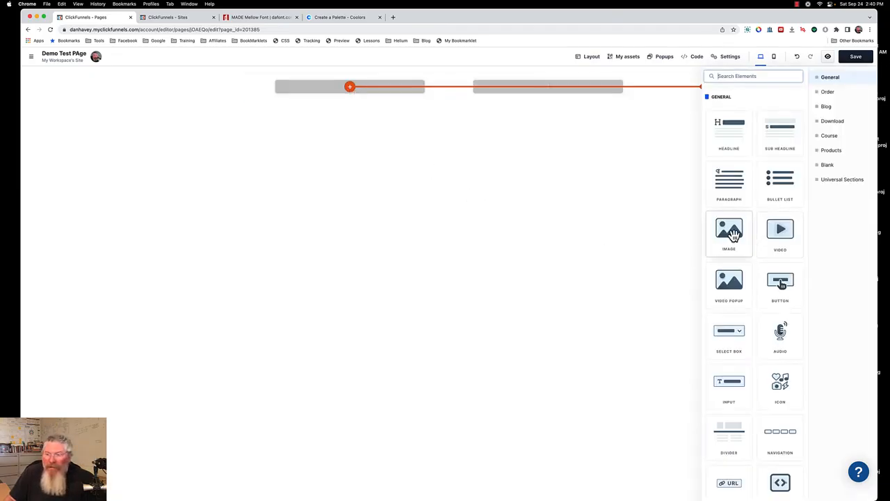
left_click(402, 132)
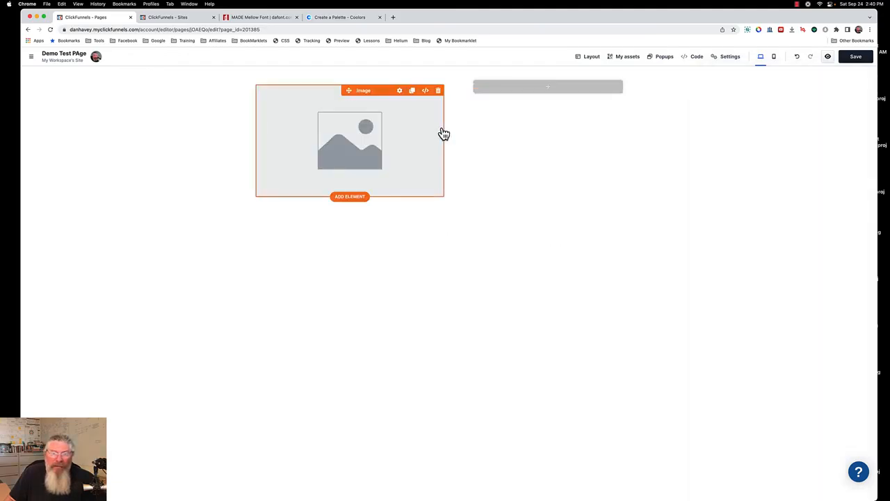
Step: Turn on the image's border and preview border styles 1, 2 and 3, settling on style 1
left_click(416, 133)
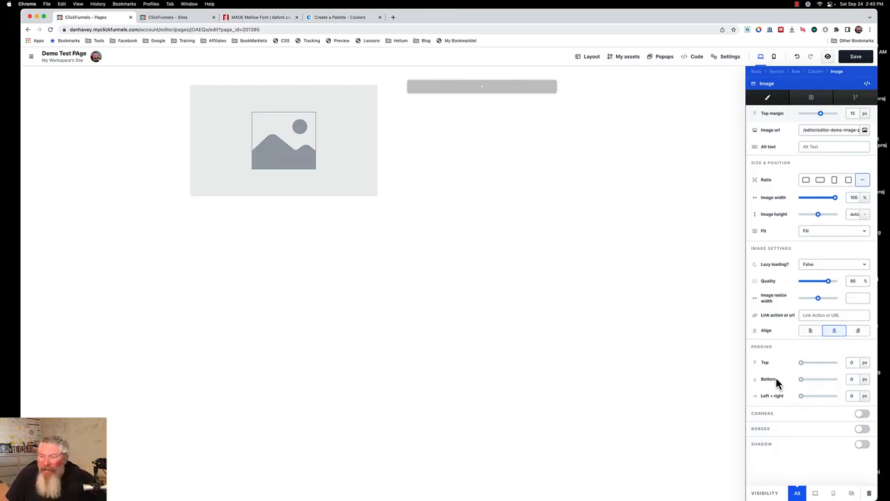
left_click(864, 429)
scroll(816, 385, "down", 3)
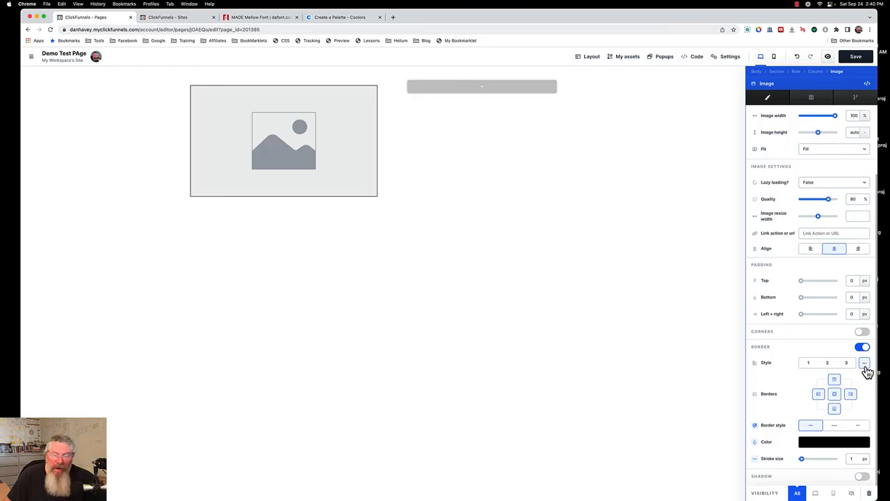
left_click(809, 365)
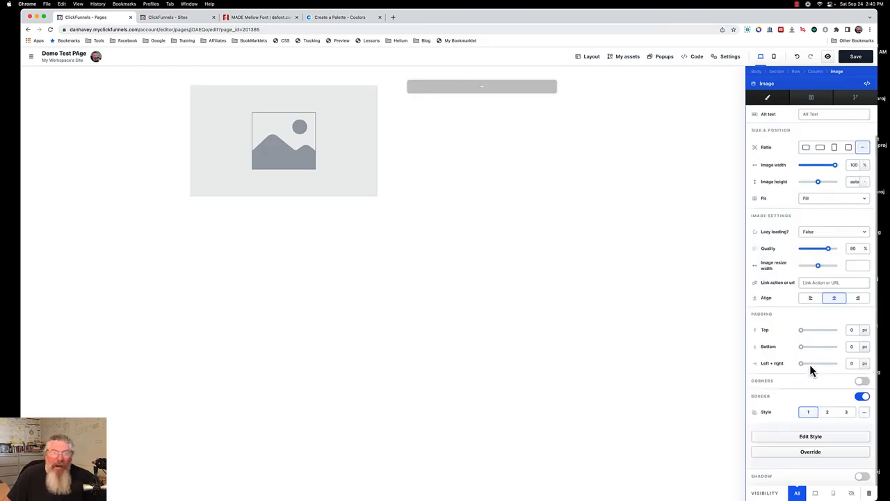
left_click(828, 413)
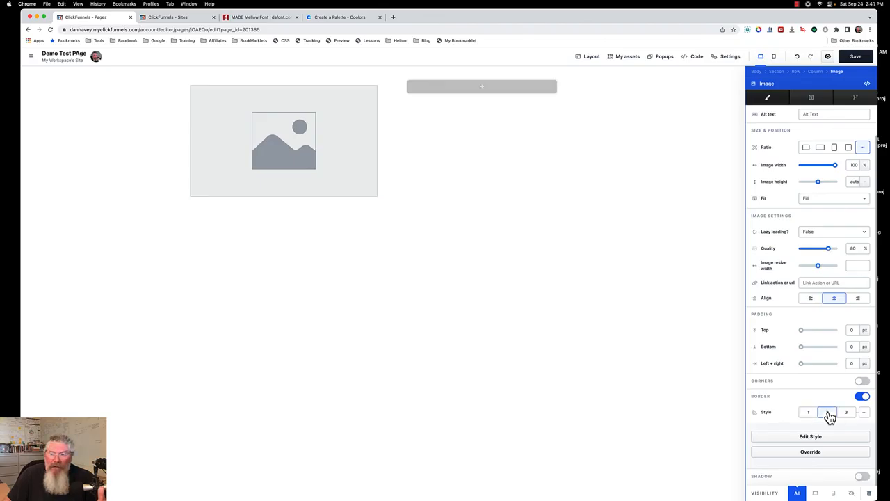
left_click(846, 414)
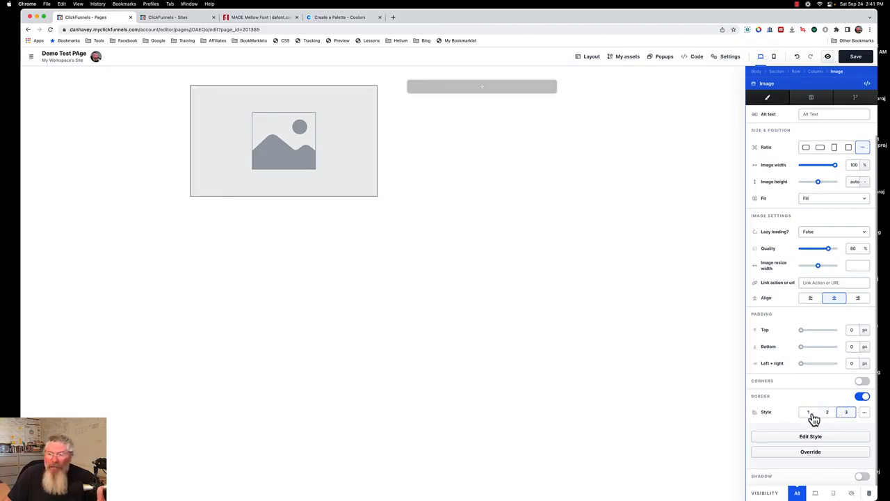
left_click(811, 417)
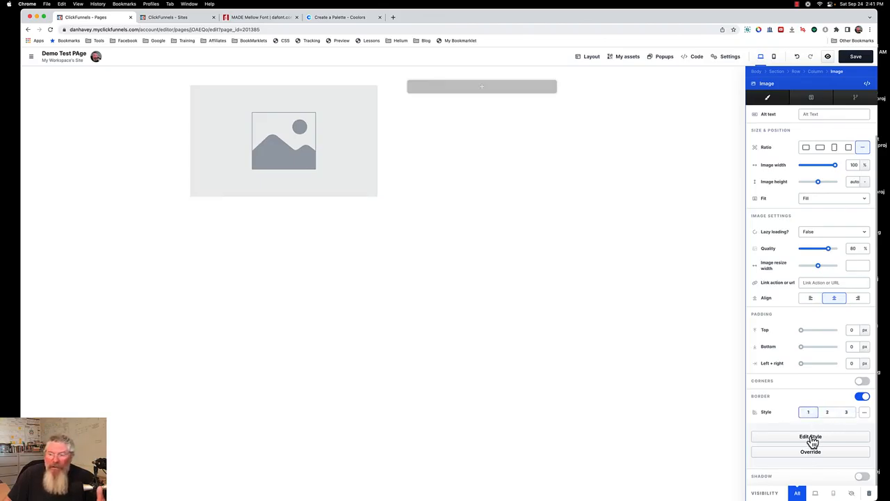
Step: Edit border style 1 to use the dark red theme color with a 6 px stroke, and save the style
left_click(811, 439)
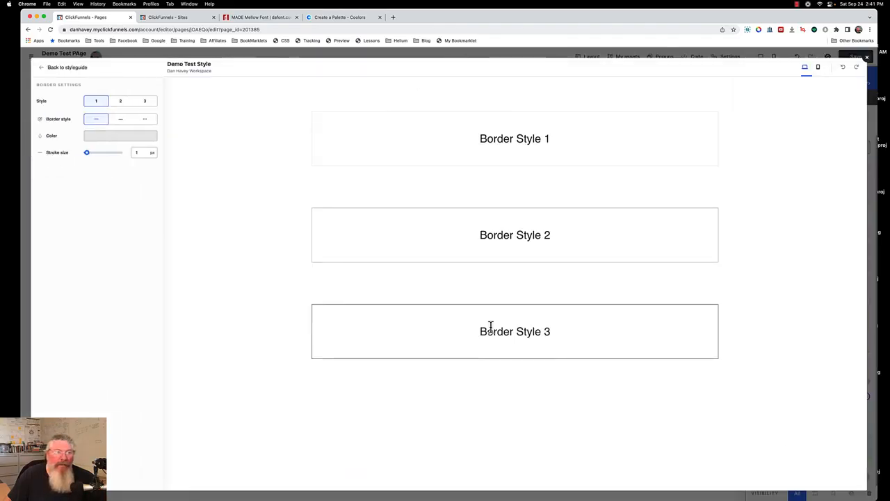
left_click(96, 139)
left_click(229, 289)
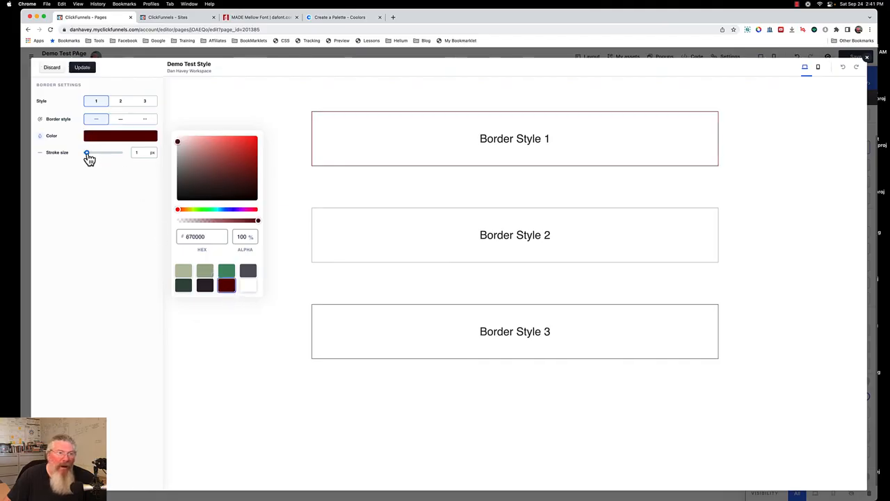
left_click_drag(87, 154, 92, 158)
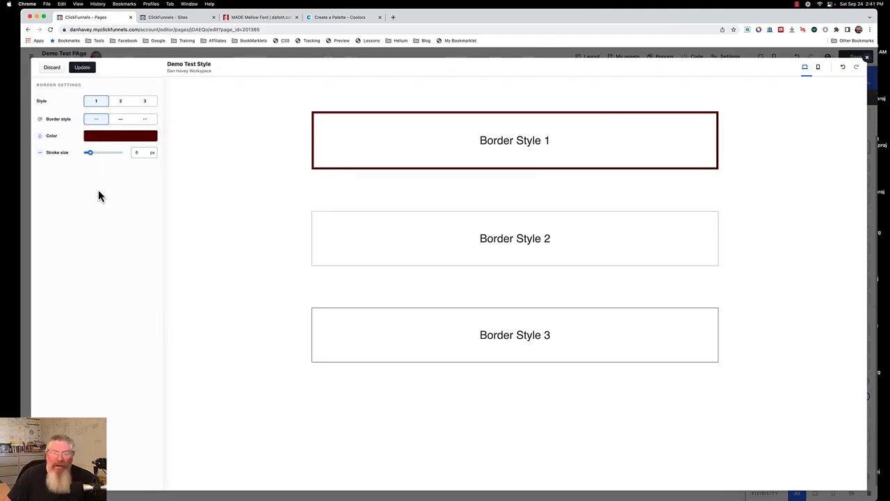
left_click(83, 69)
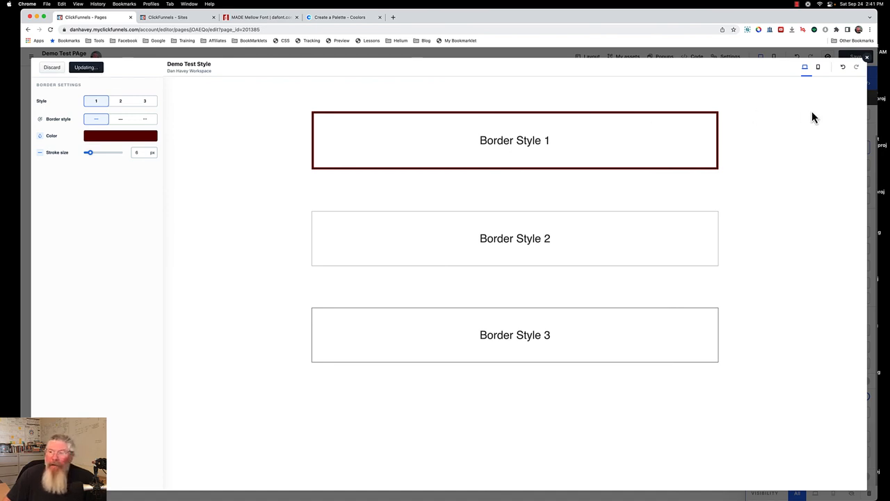
left_click(867, 63)
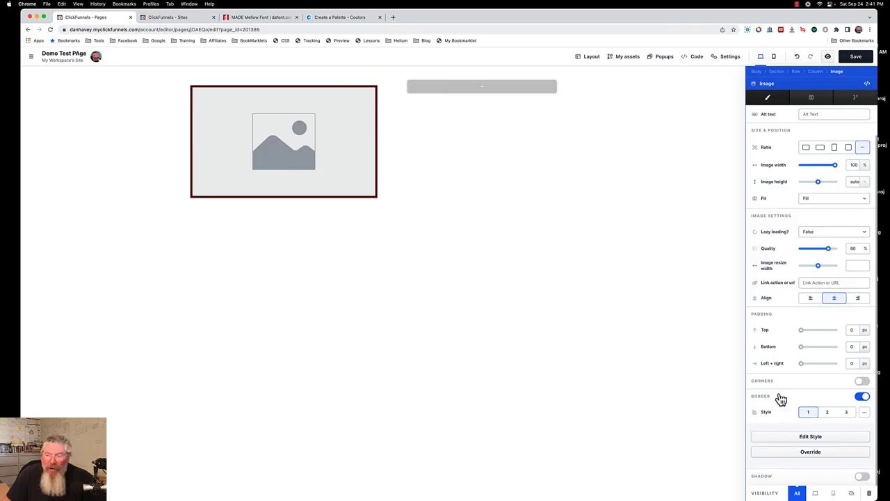
Step: Override the image's border style with a dashed line, a dark blue color and a 13 px stroke
left_click(808, 453)
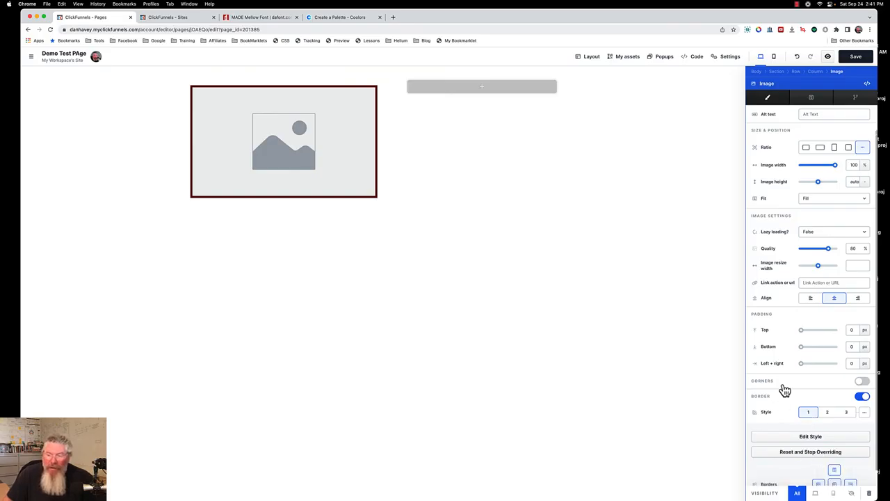
scroll(784, 390, "down", 3)
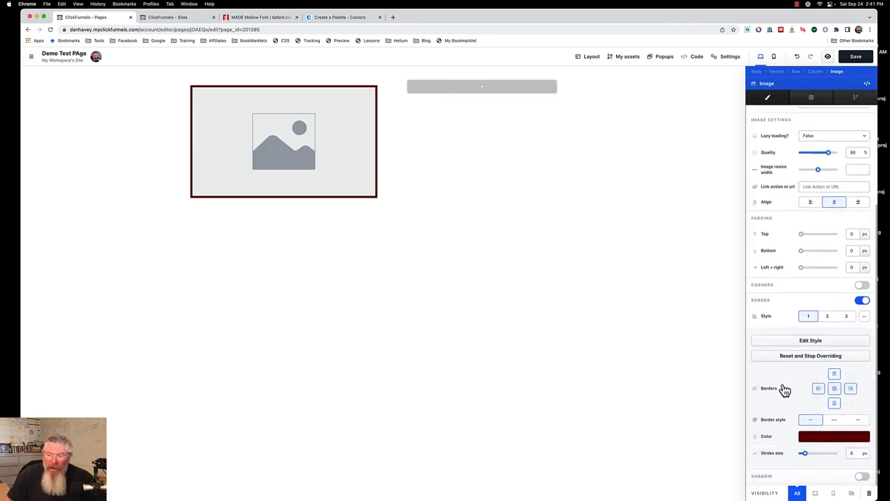
left_click(835, 421)
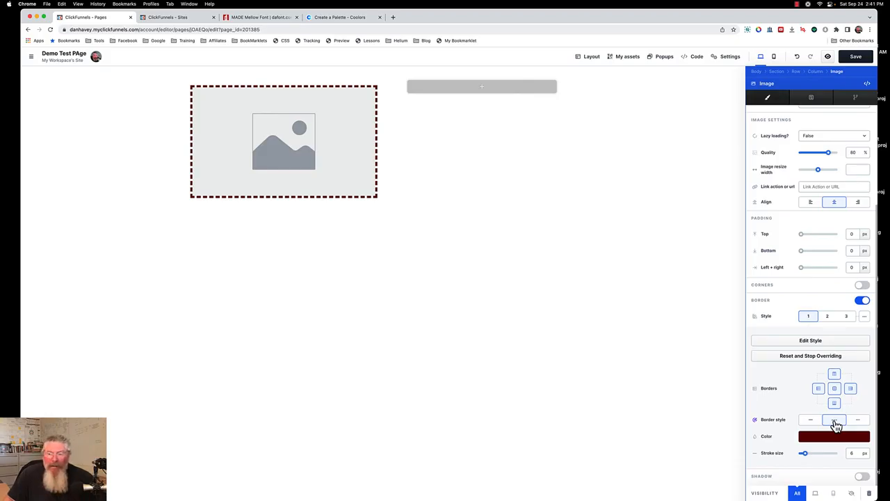
left_click(830, 436)
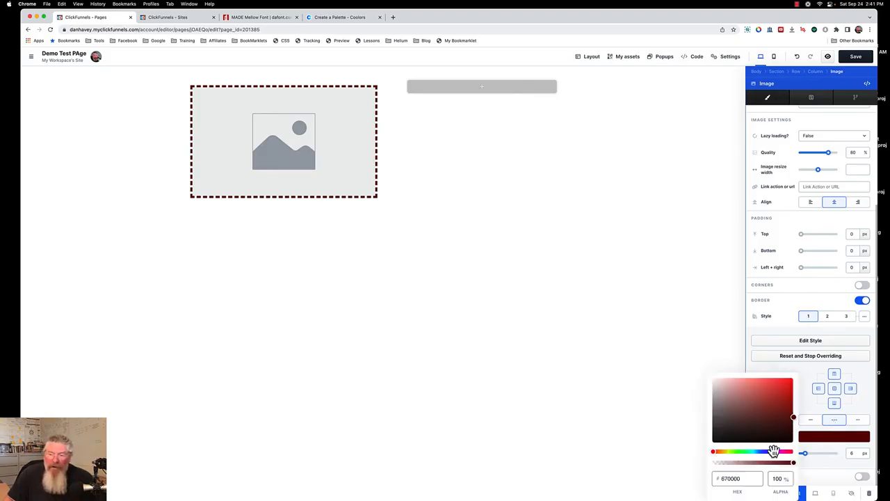
mouse_move(774, 450)
left_mouse_down()
mouse_move(765, 451)
mouse_move(812, 461)
left_mouse_up()
left_click(813, 457)
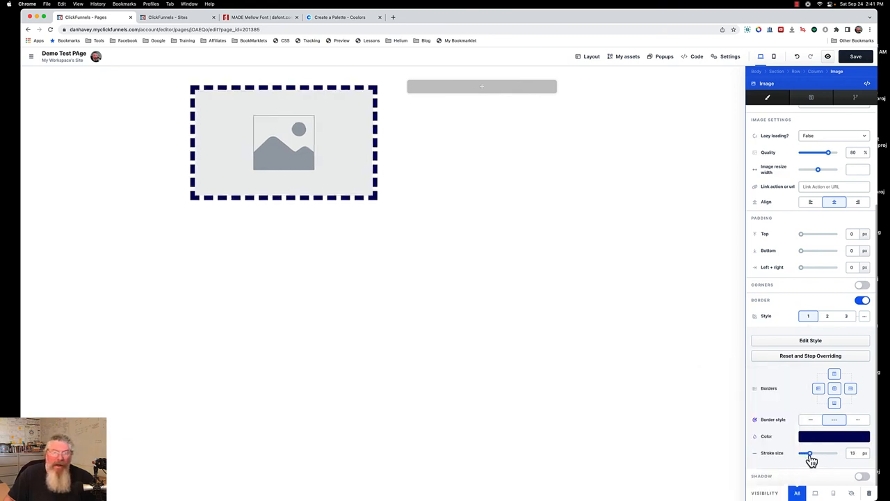
left_click(651, 319)
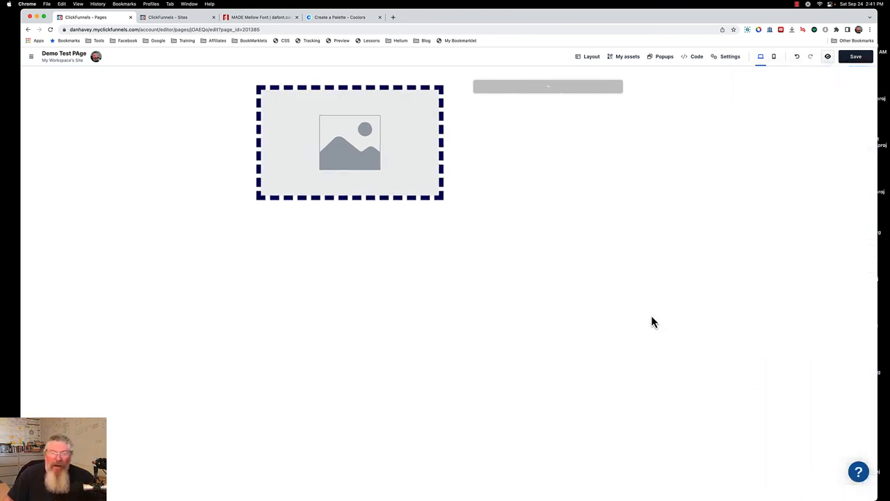
Step: Add a headline element to the row's empty second column and open its settings
left_click(553, 89)
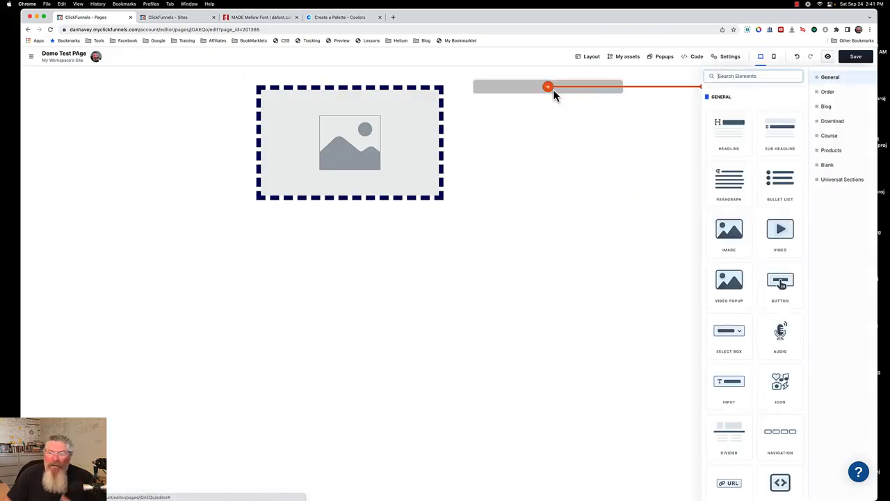
left_click(741, 137)
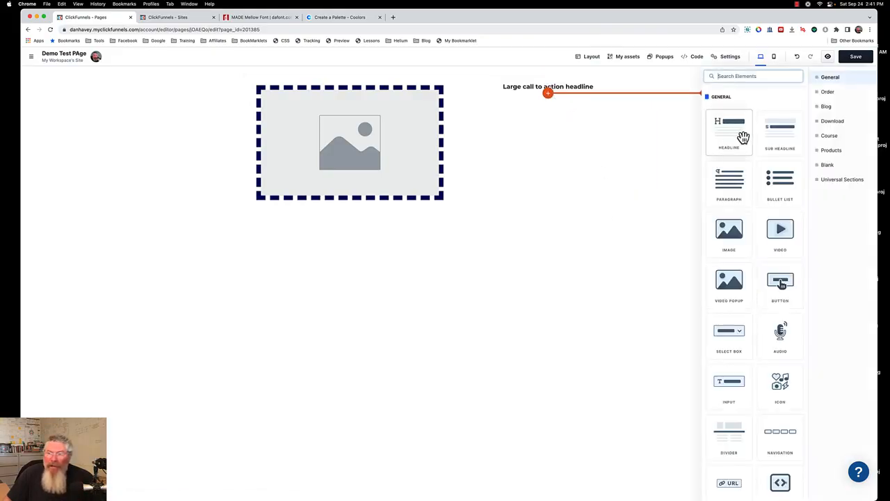
left_click(583, 90)
left_click(585, 89)
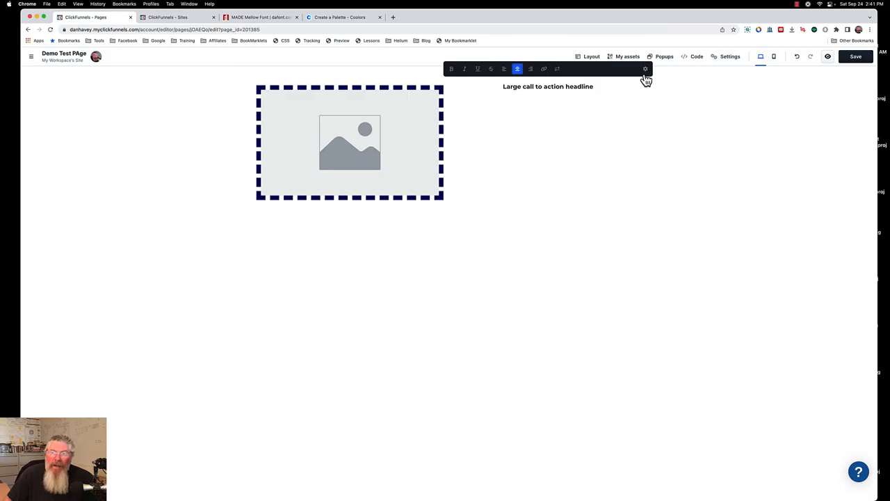
left_click(646, 72)
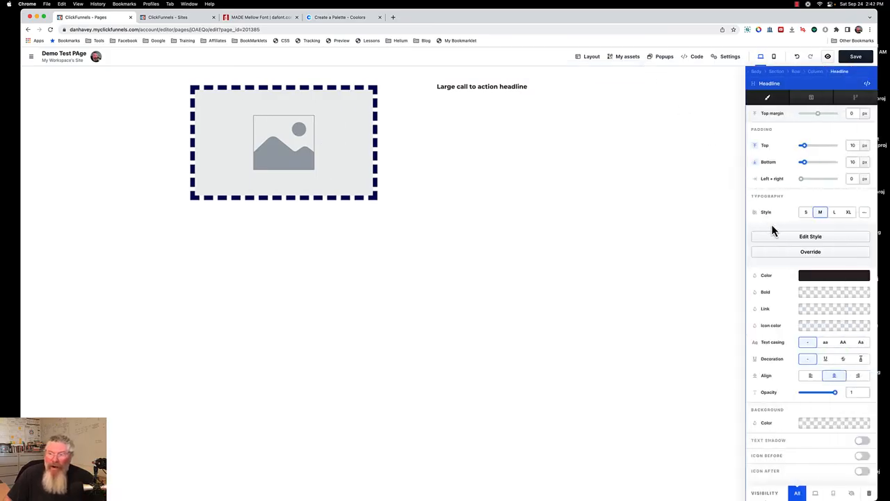
Step: Edit the headline typography style to make the extra-large desktop size 56 px, and save the style
left_click(808, 239)
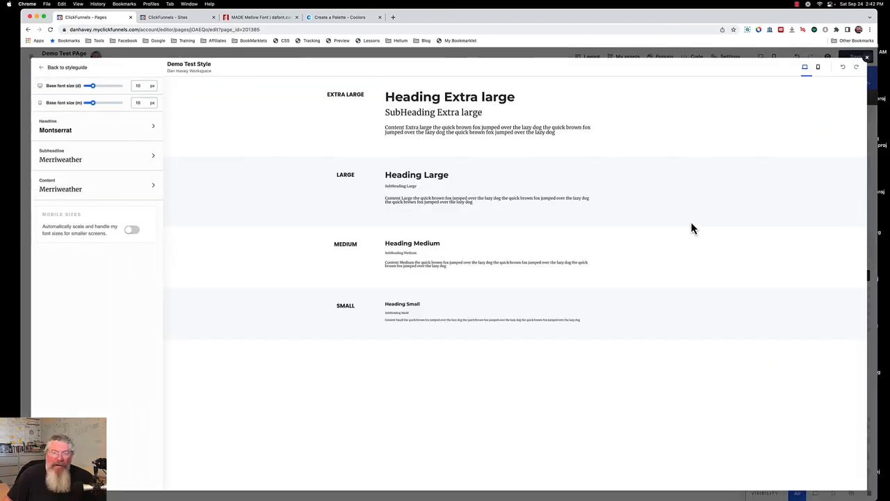
left_click(85, 135)
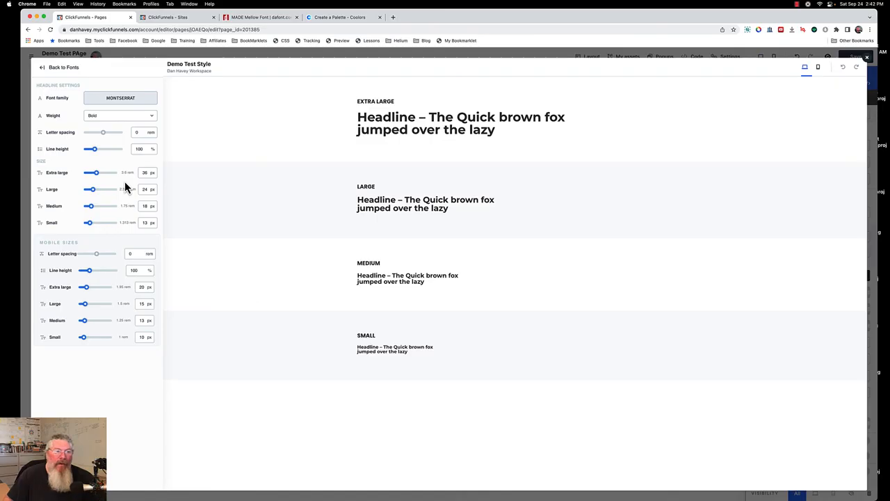
left_click_drag(96, 173, 103, 178)
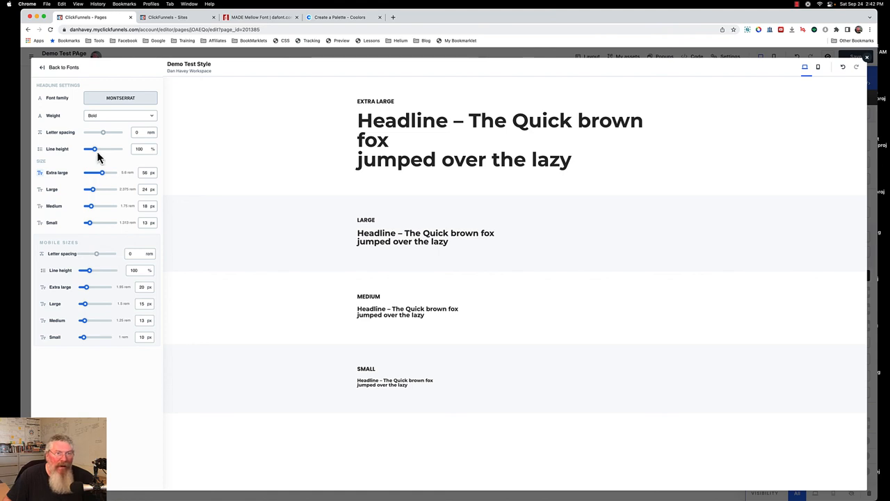
left_click(74, 69)
left_click(77, 69)
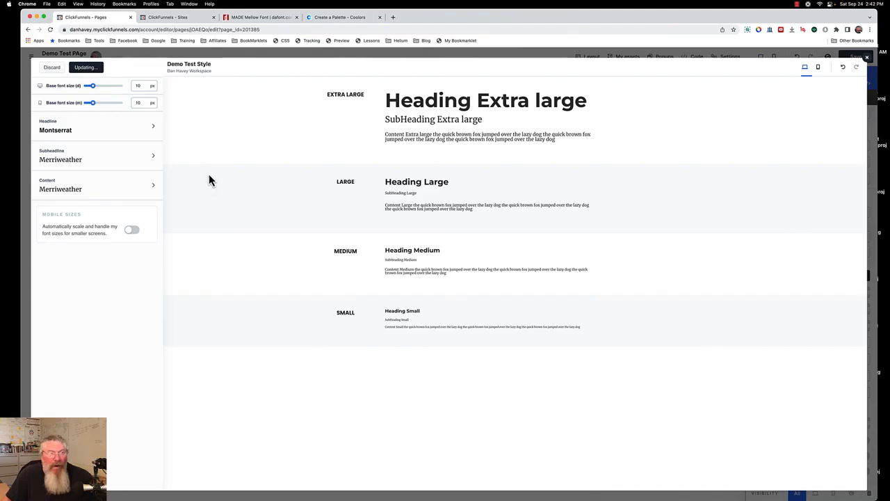
left_click(867, 60)
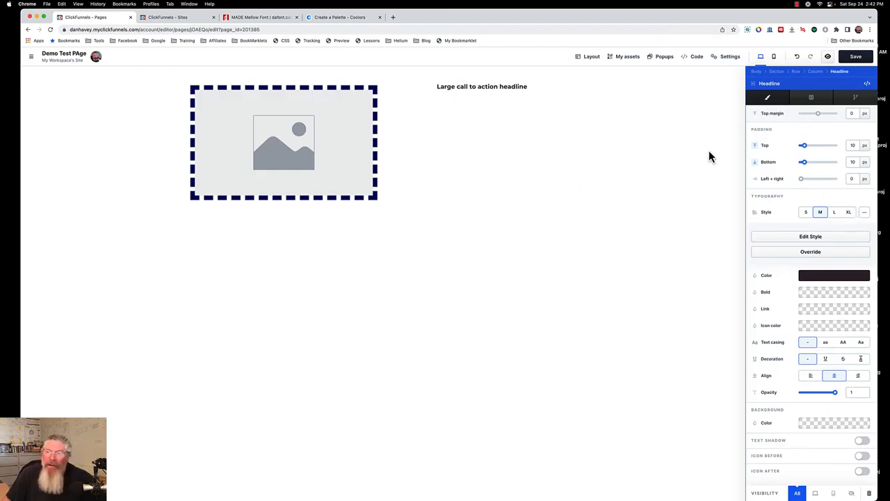
Step: Set the style's desktop headline sizes to 36 px for large and 29 px for medium, and save the style
left_click(807, 237)
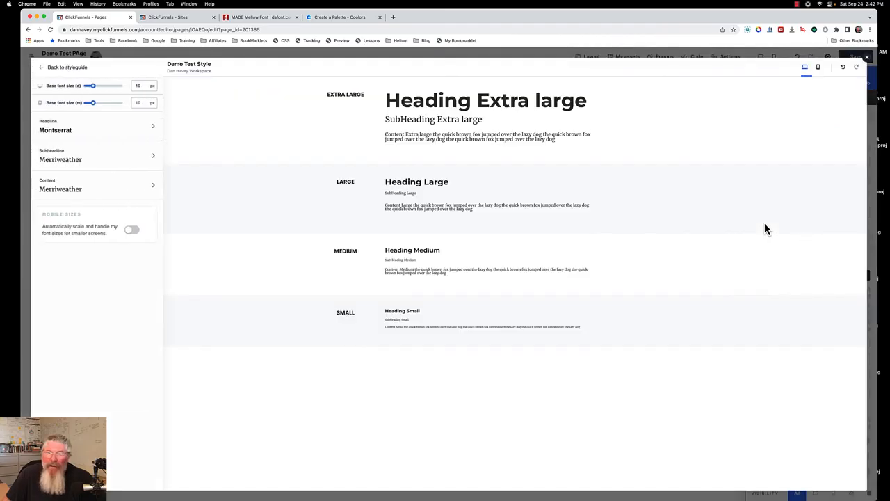
left_click(48, 134)
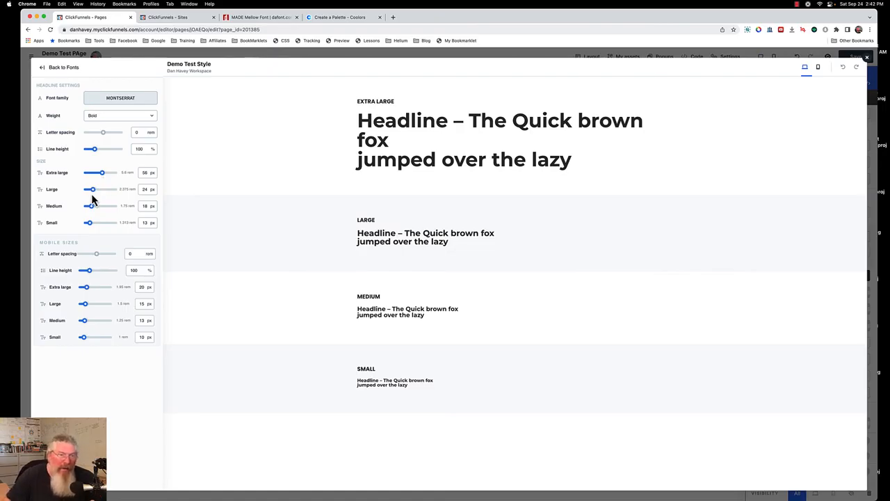
left_click_drag(93, 190, 94, 211)
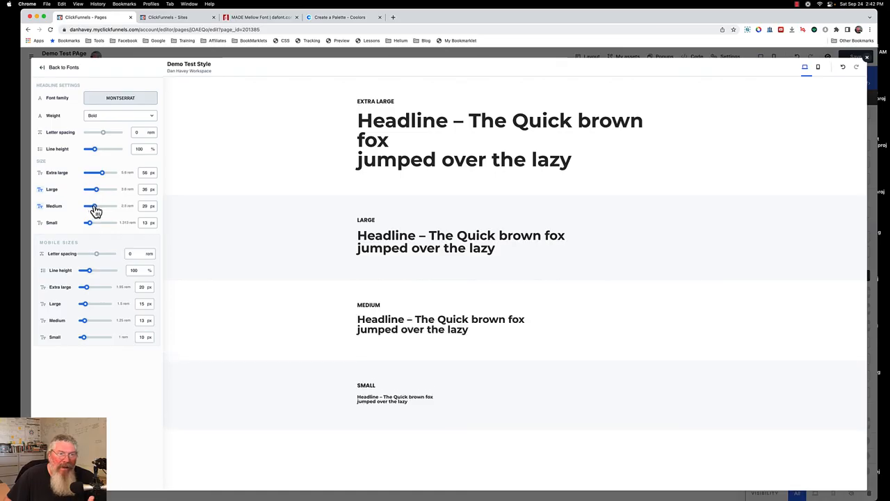
left_click(69, 66)
left_click(98, 70)
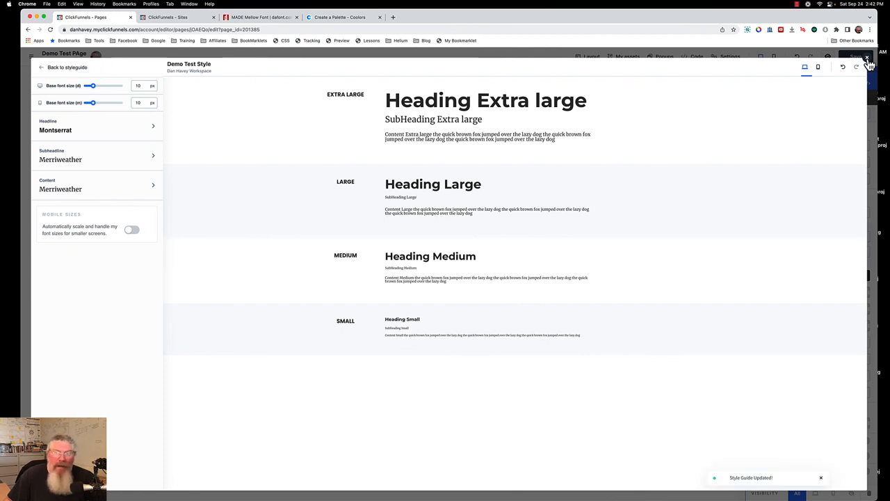
left_click(867, 62)
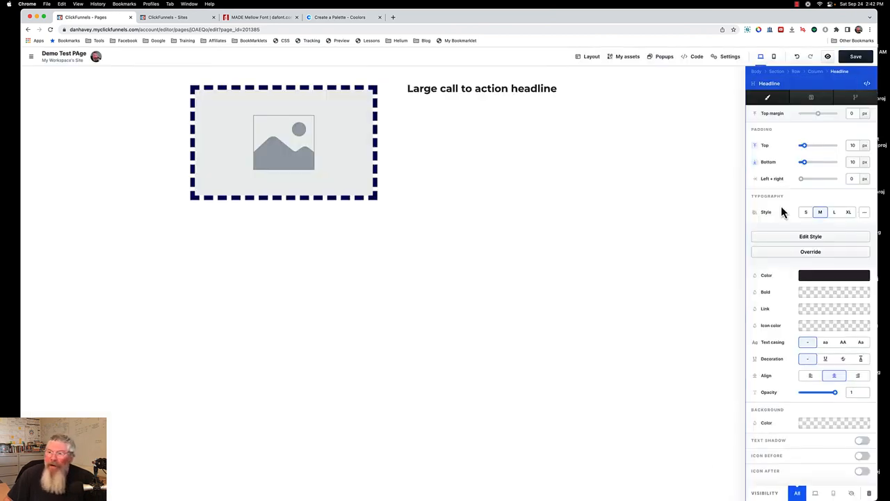
Step: Switch the headline to the XL typography style and override it with a 56 px font size and Extra-Bold weight
left_click(849, 213)
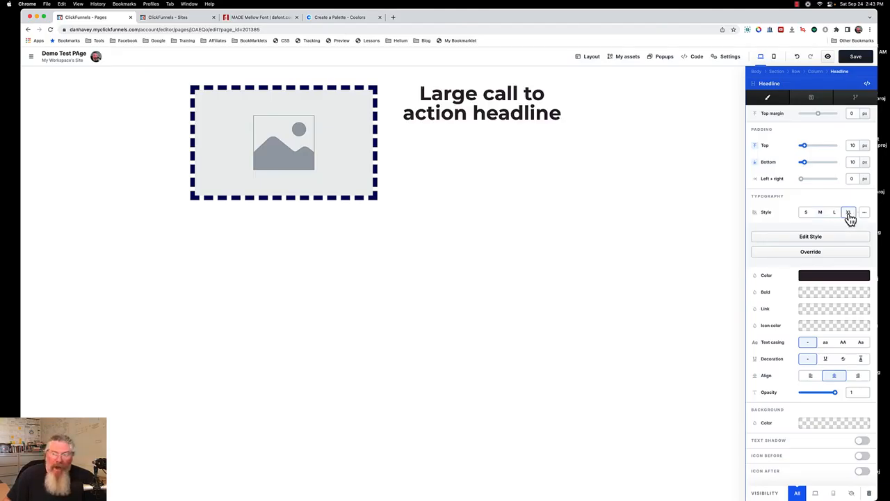
left_click(812, 253)
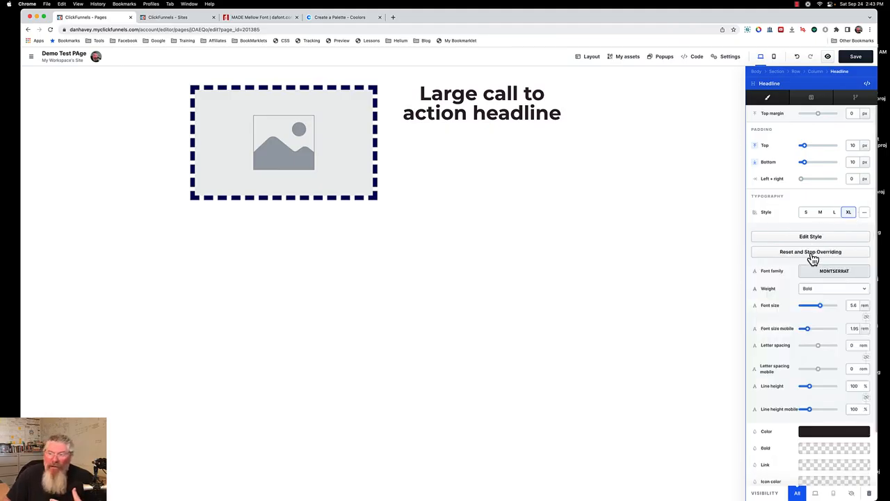
left_click(866, 308)
left_click(867, 300)
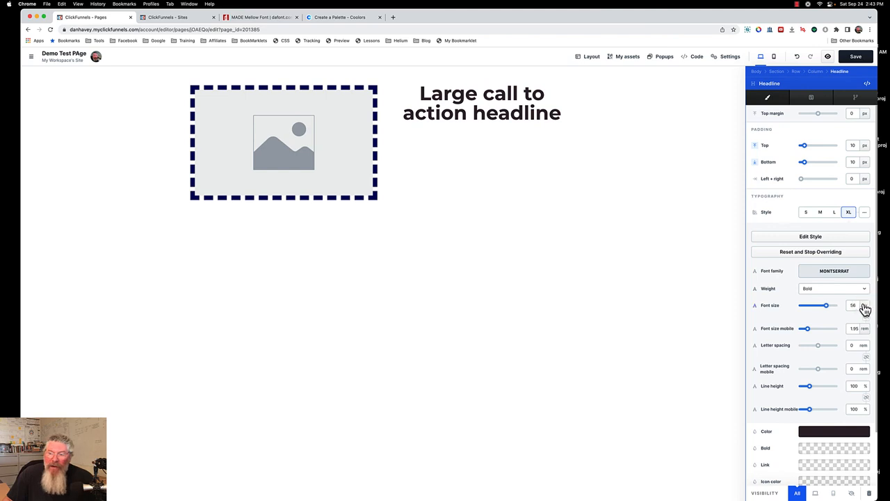
left_click(831, 288)
left_click(830, 294)
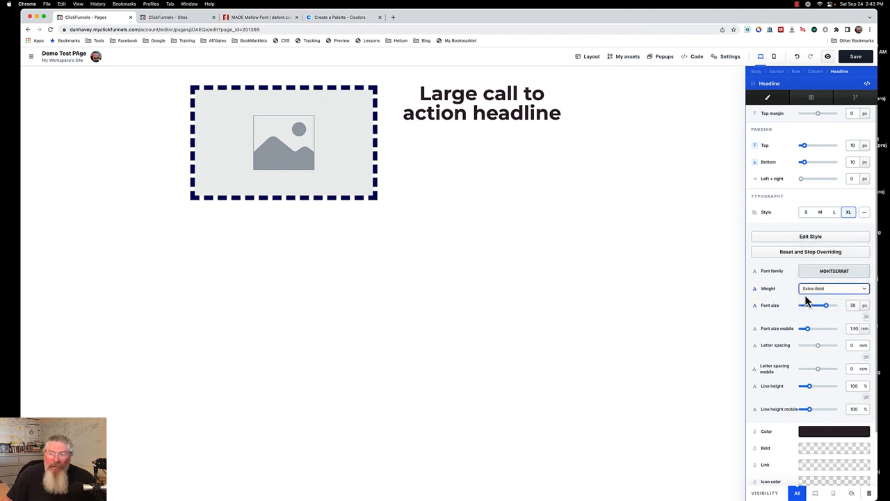
scroll(790, 297, "down", 5)
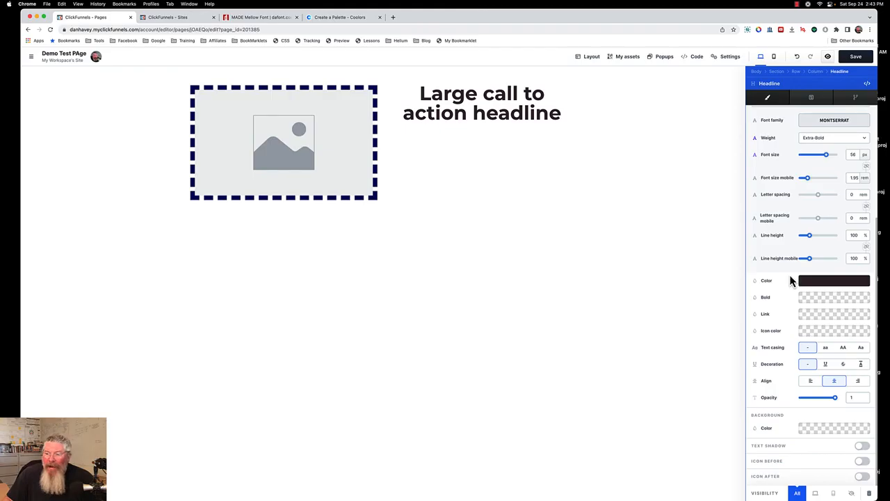
scroll(791, 334, "up", 4)
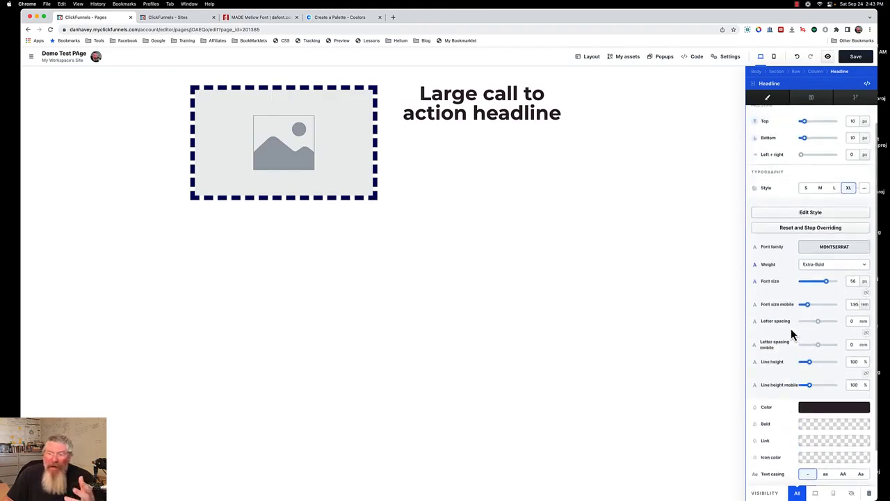
scroll(791, 334, "up", 2)
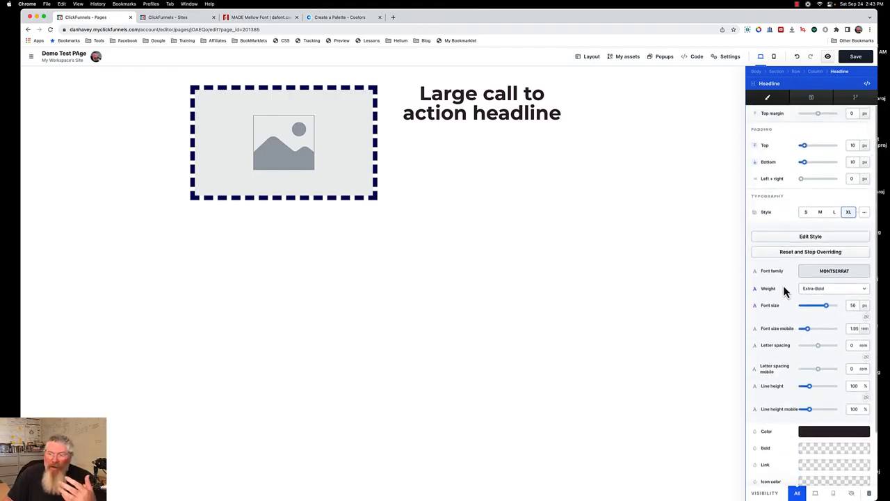